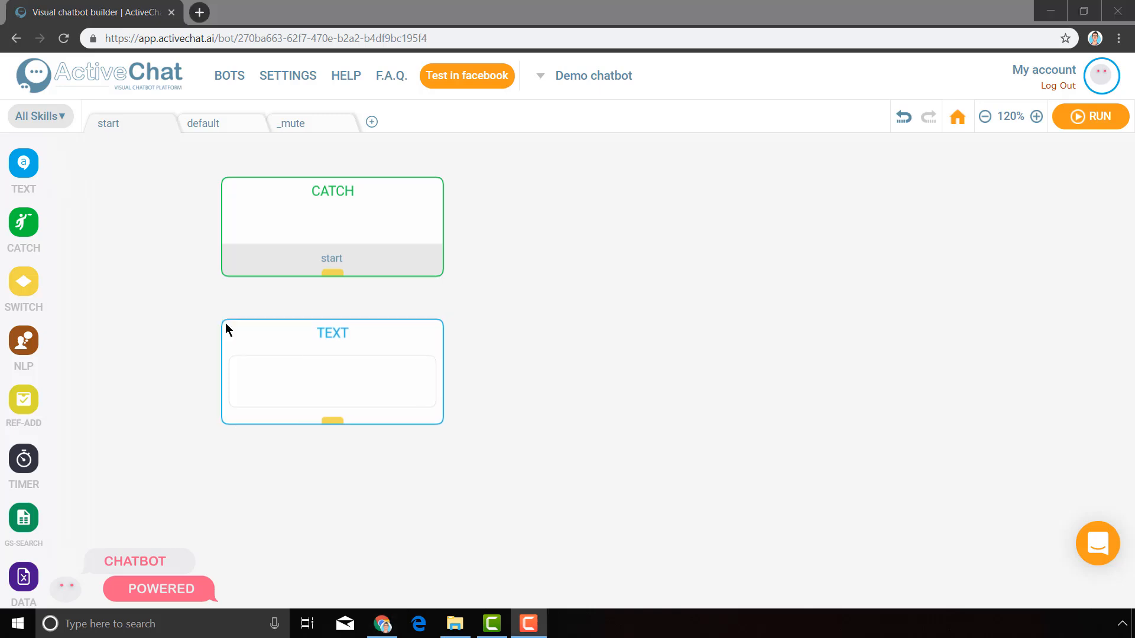
Set the message of the TEXT block in the start skill to "Hello World".
left_click(225, 324)
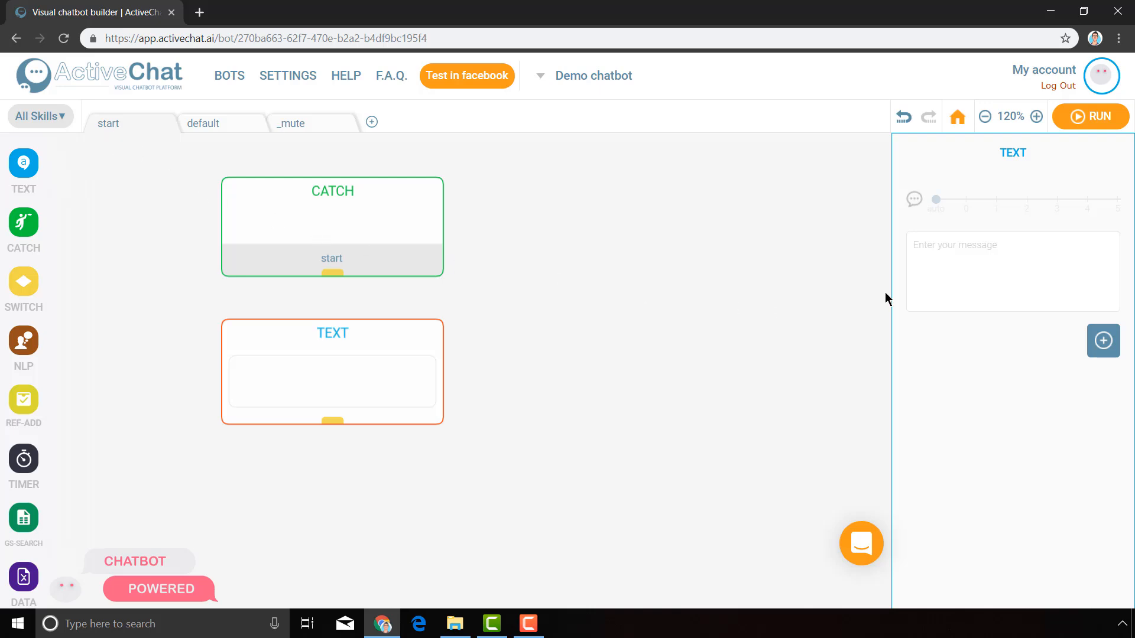
left_click(513, 360)
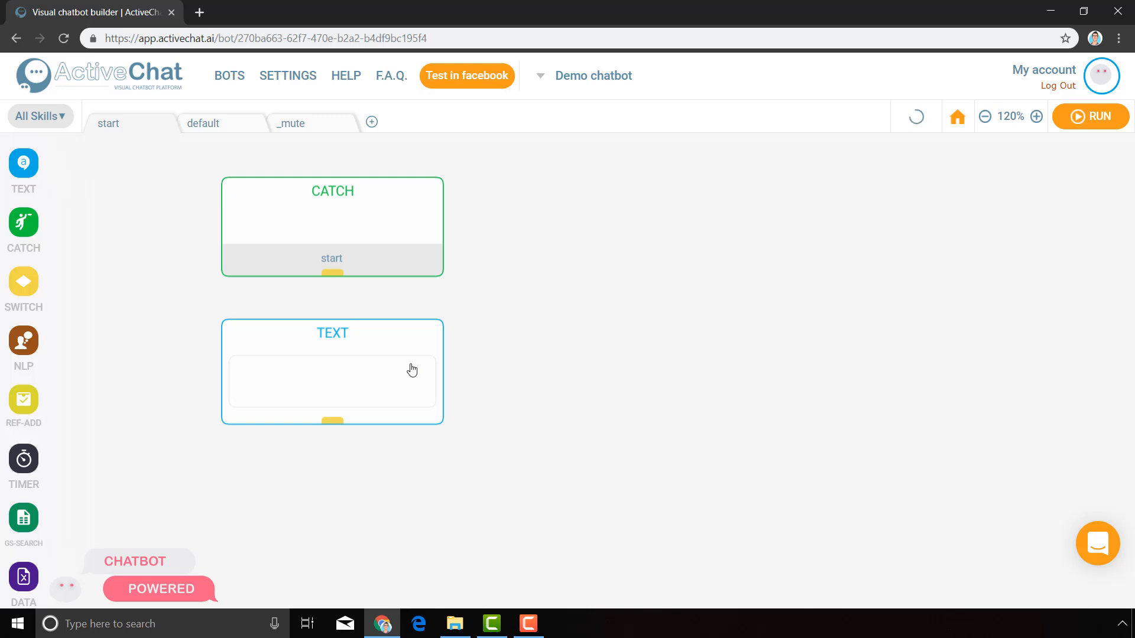
left_click(412, 369)
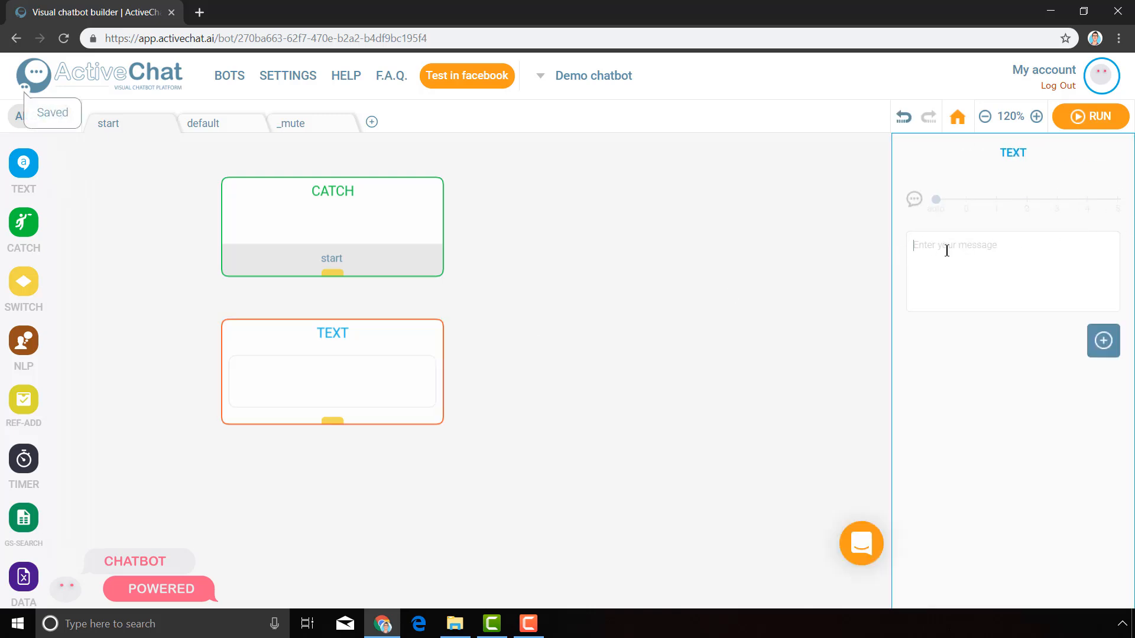
type("H")
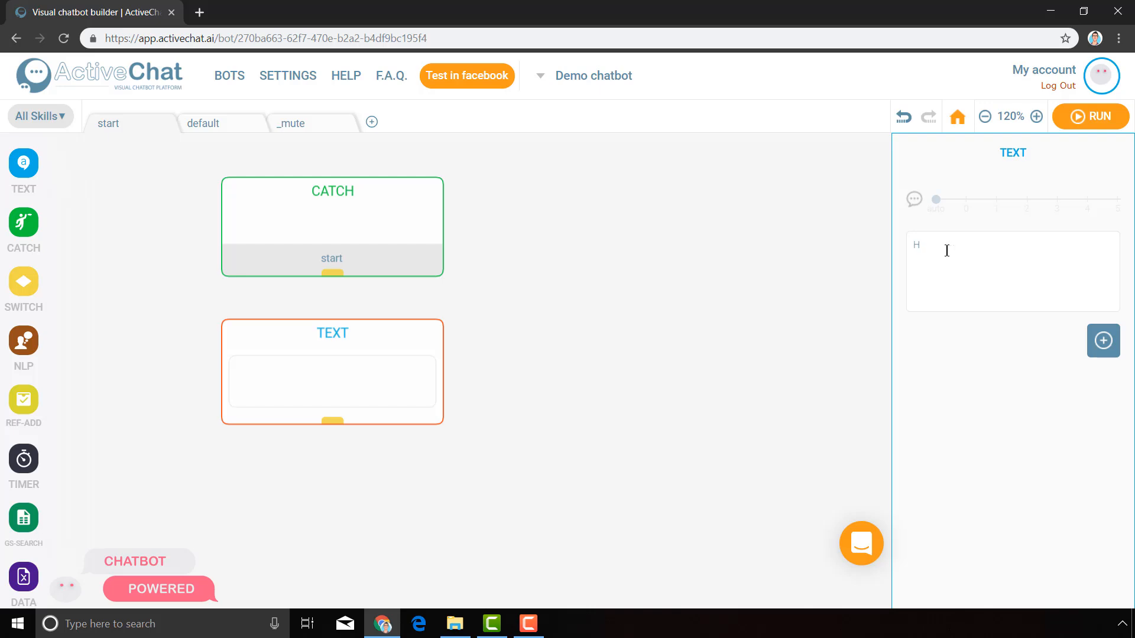
type("ello World")
left_click(780, 298)
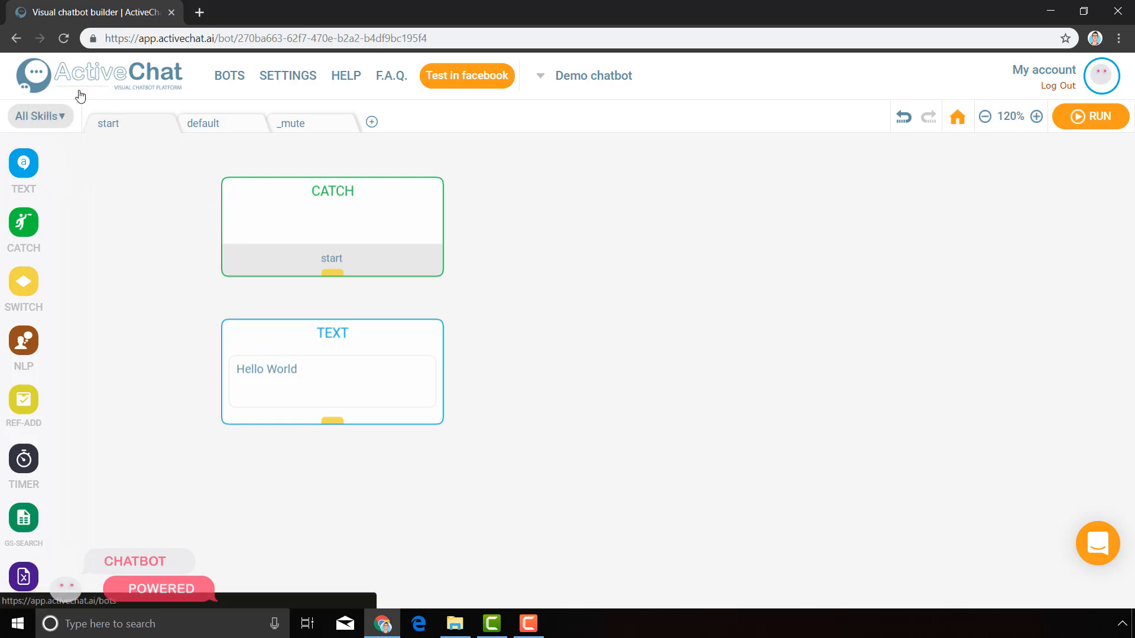
left_click(41, 115)
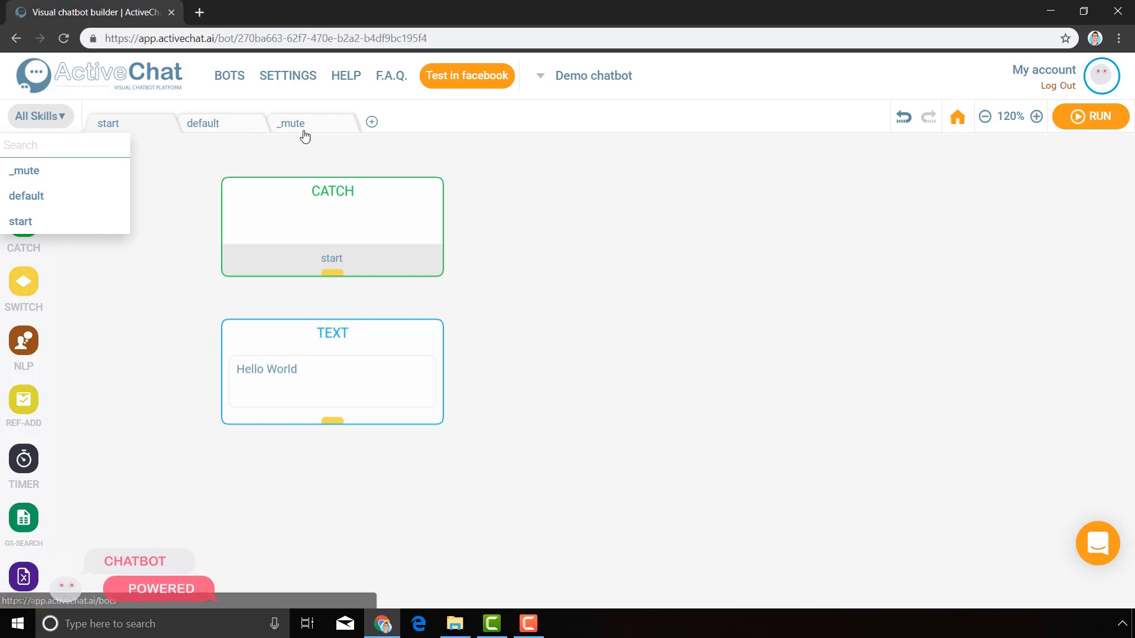
left_click(693, 233)
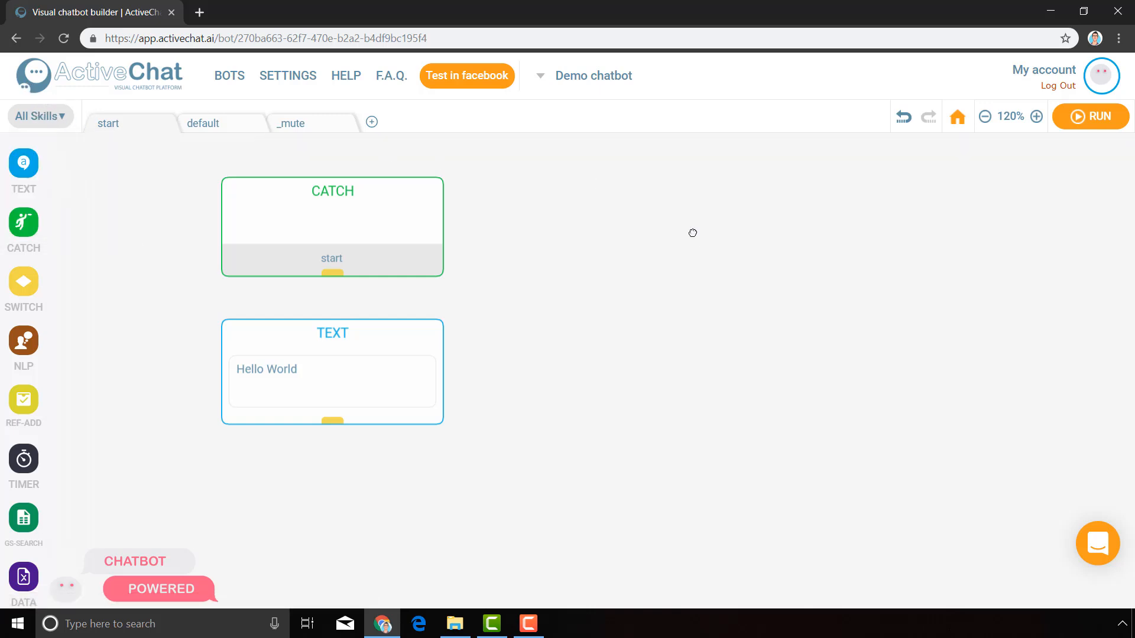
Build the bot and begin a test conversation with it in Facebook Messenger using Get Started.
left_click(1075, 125)
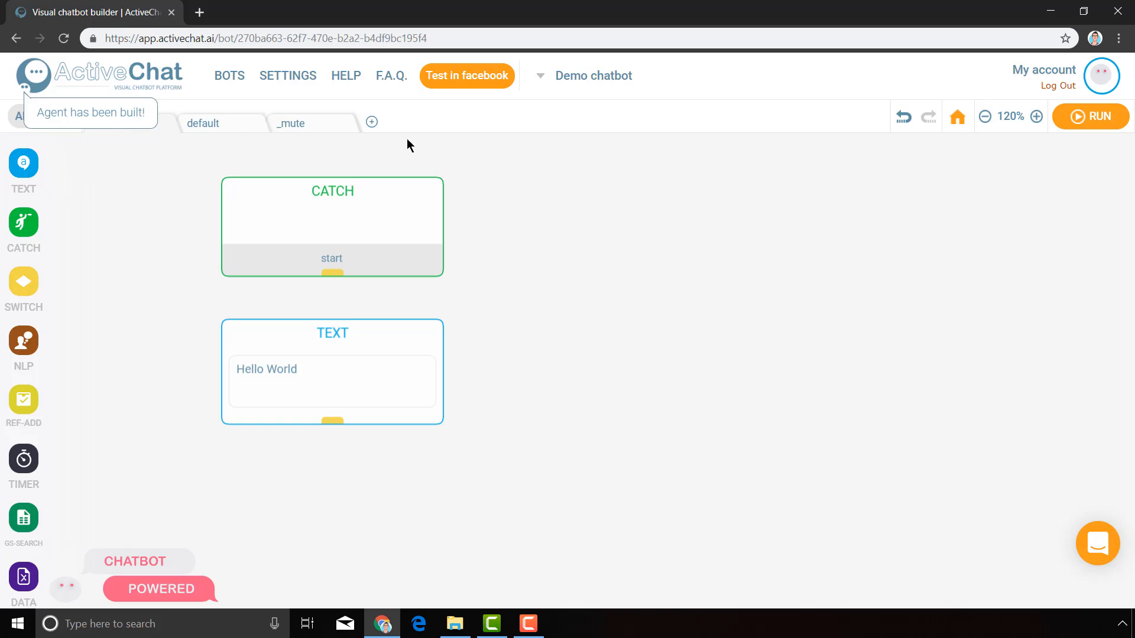
left_click(461, 81)
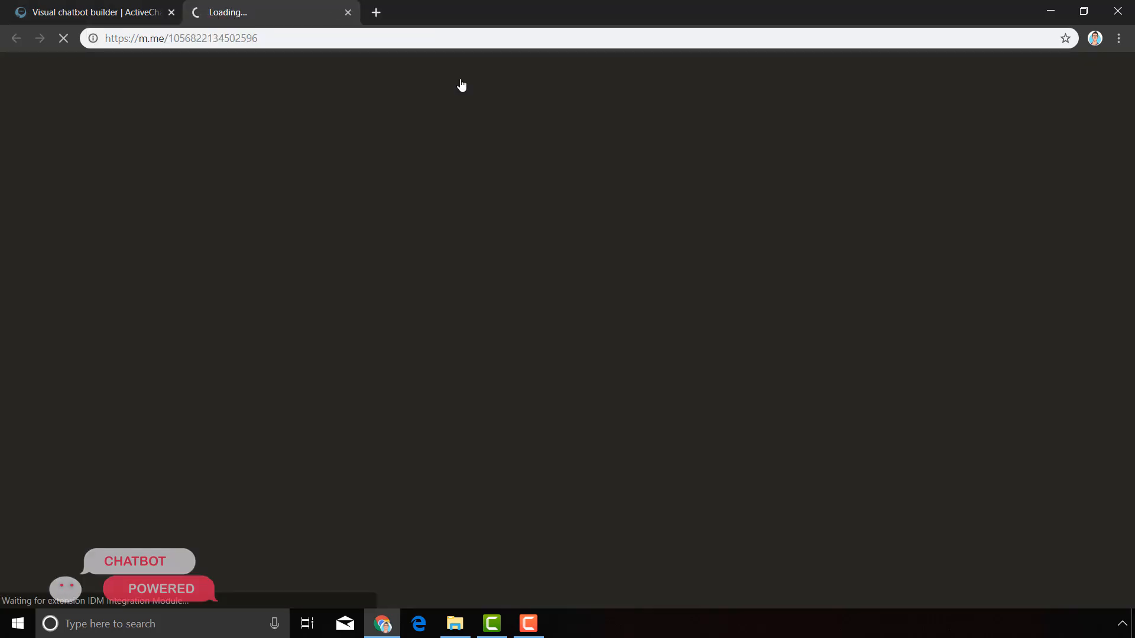
left_click(137, 9)
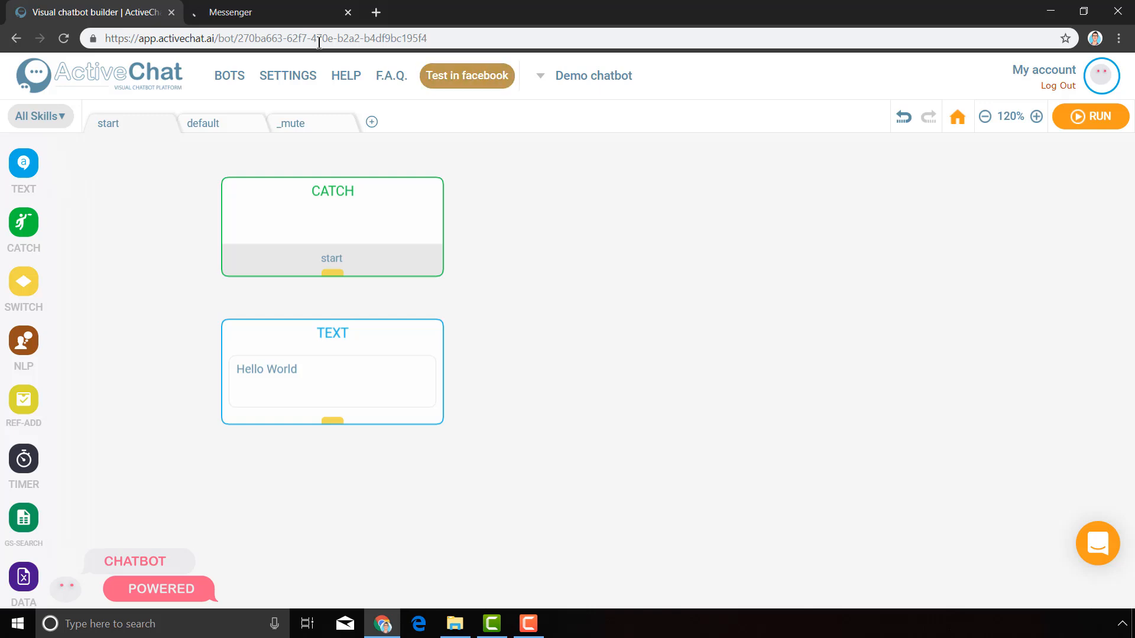
left_click(298, 20)
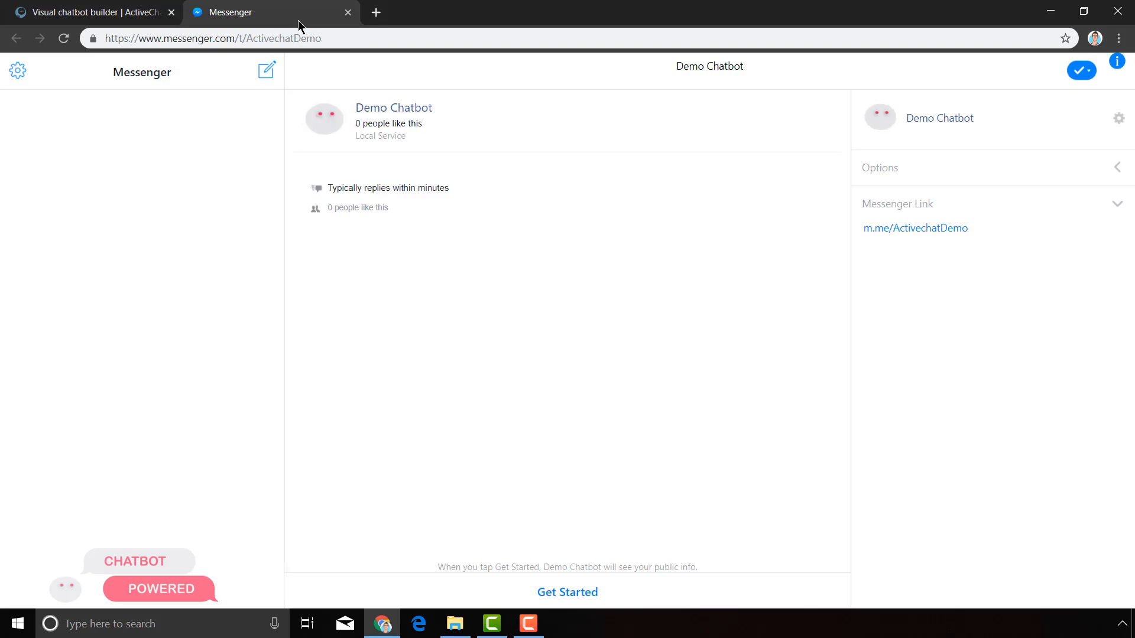
left_click(567, 593)
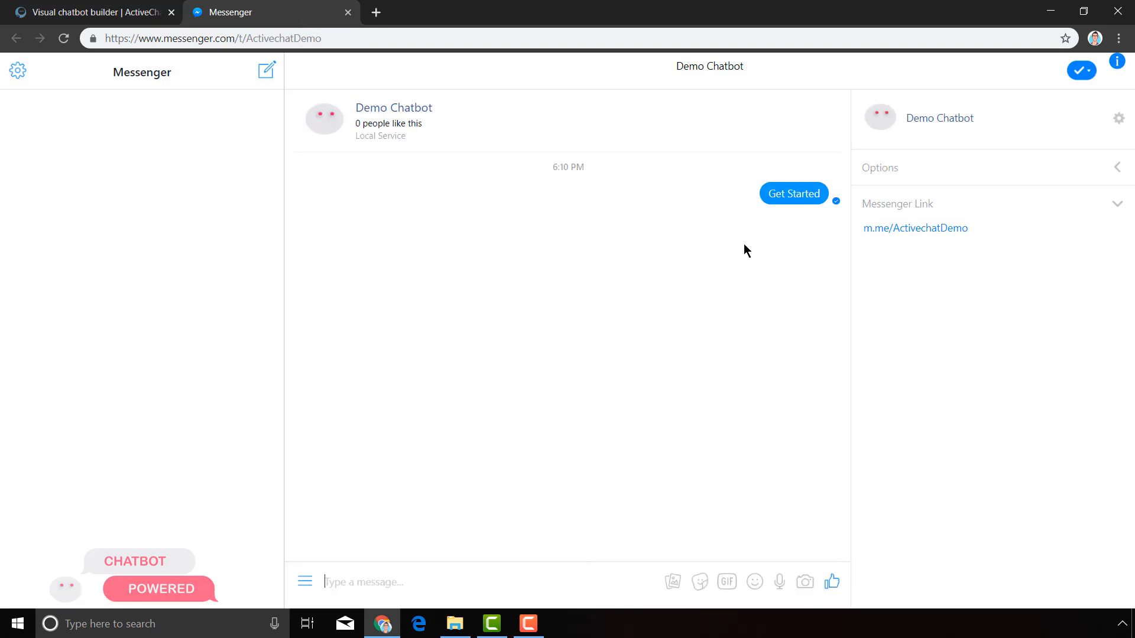
Write "/start" in the address field of the chatbot builder page and copy it.
left_click(137, 11)
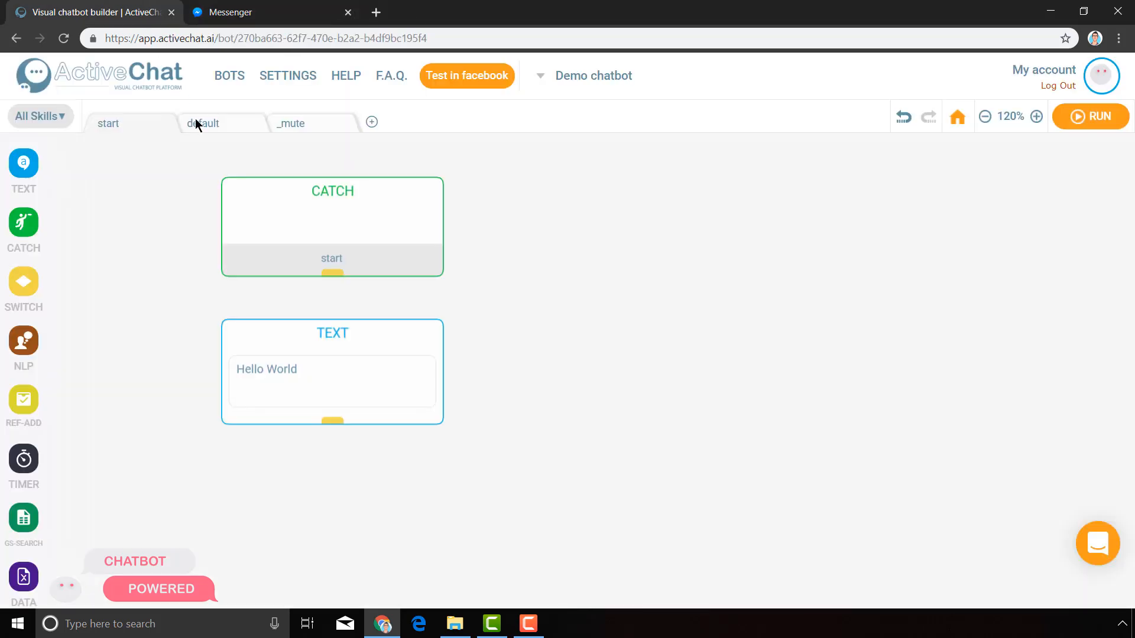
left_click(254, 12)
left_click(121, 12)
left_click(150, 39)
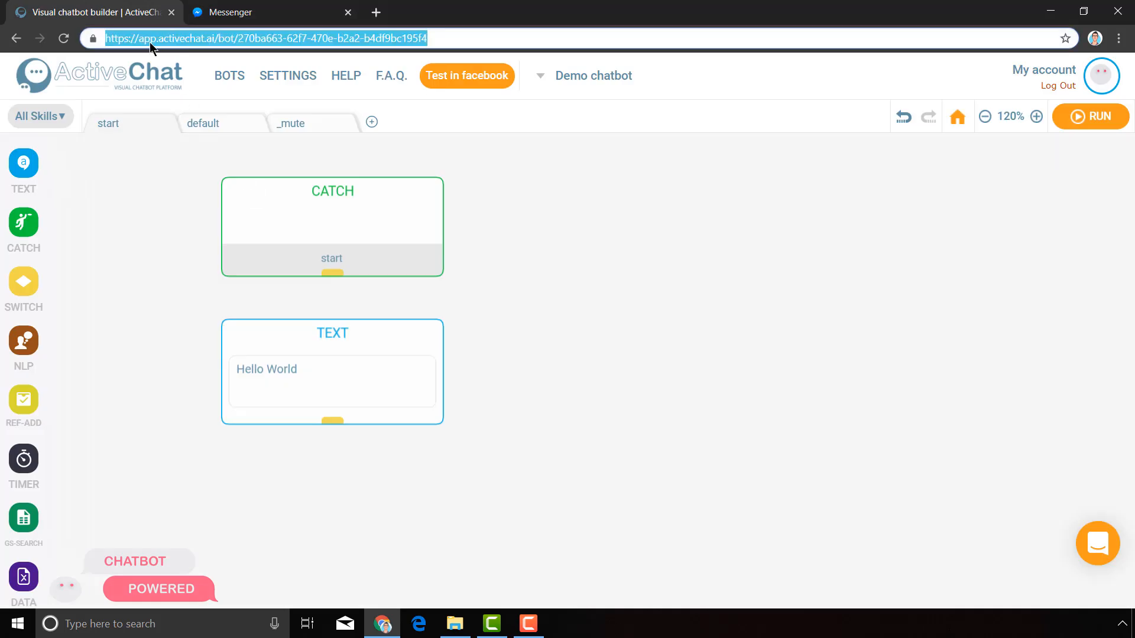
type("/")
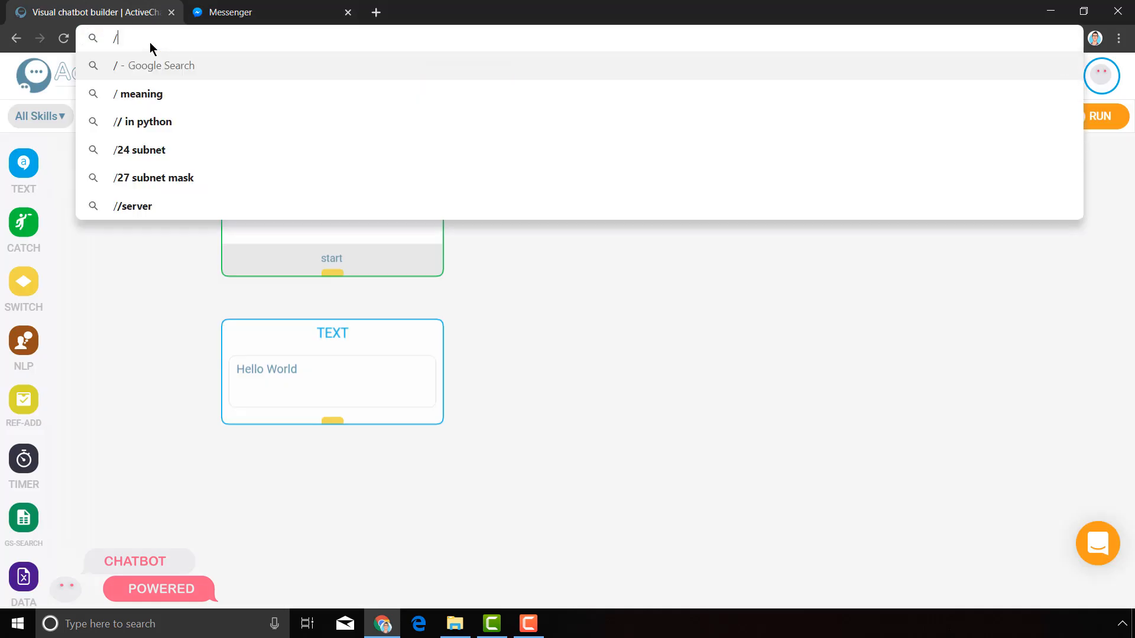
type("start")
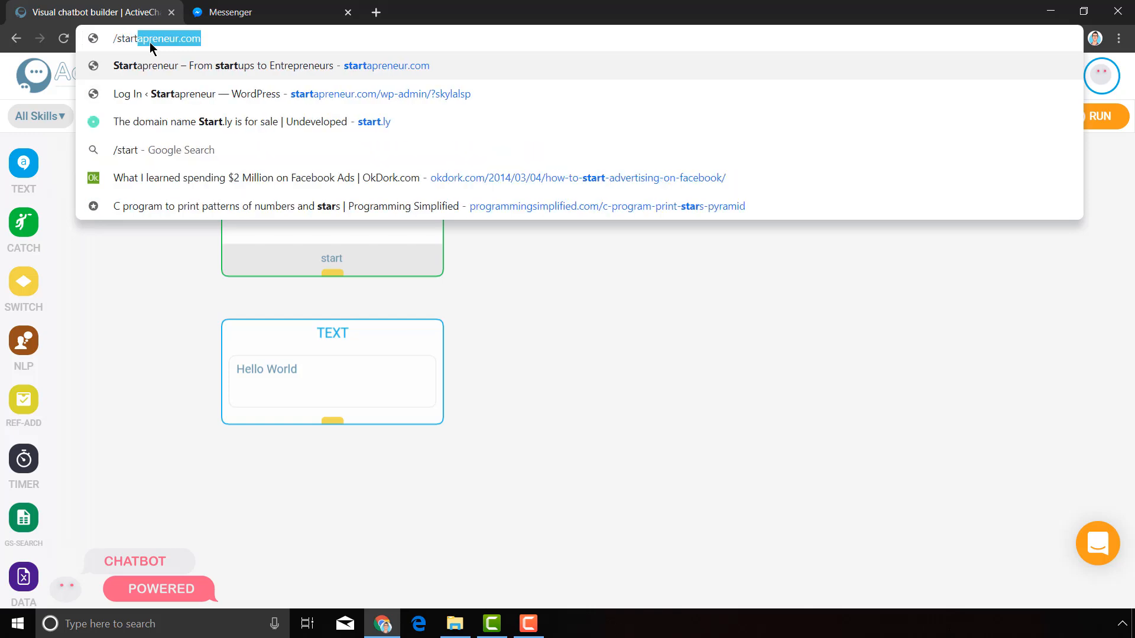
key("BackSpace")
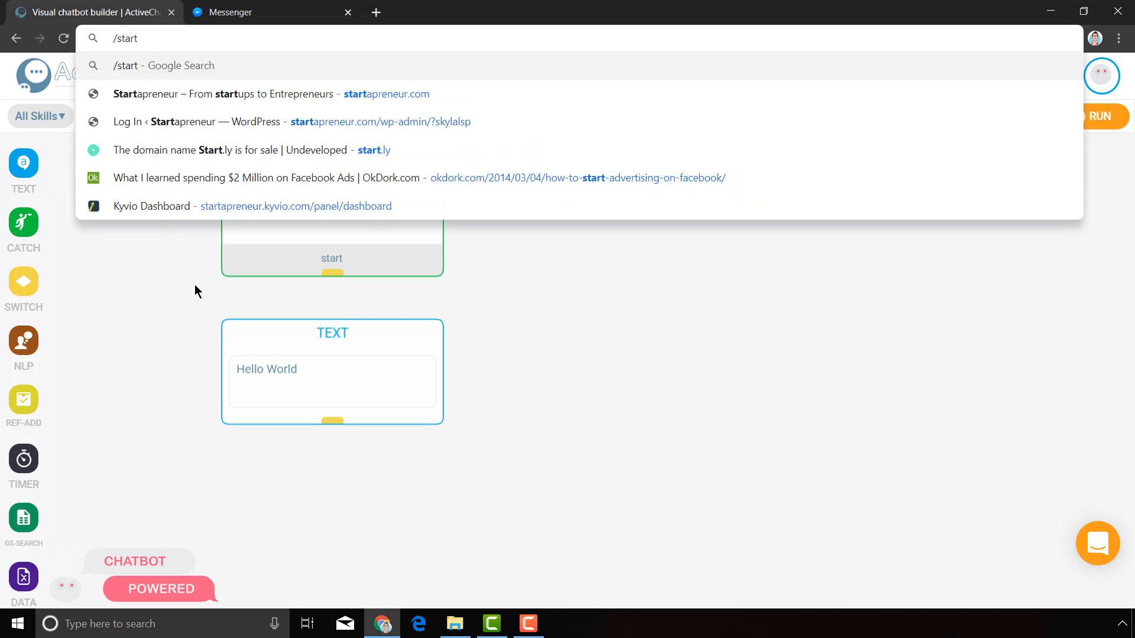
left_click(195, 289)
left_click(129, 38)
key("ctrl+c")
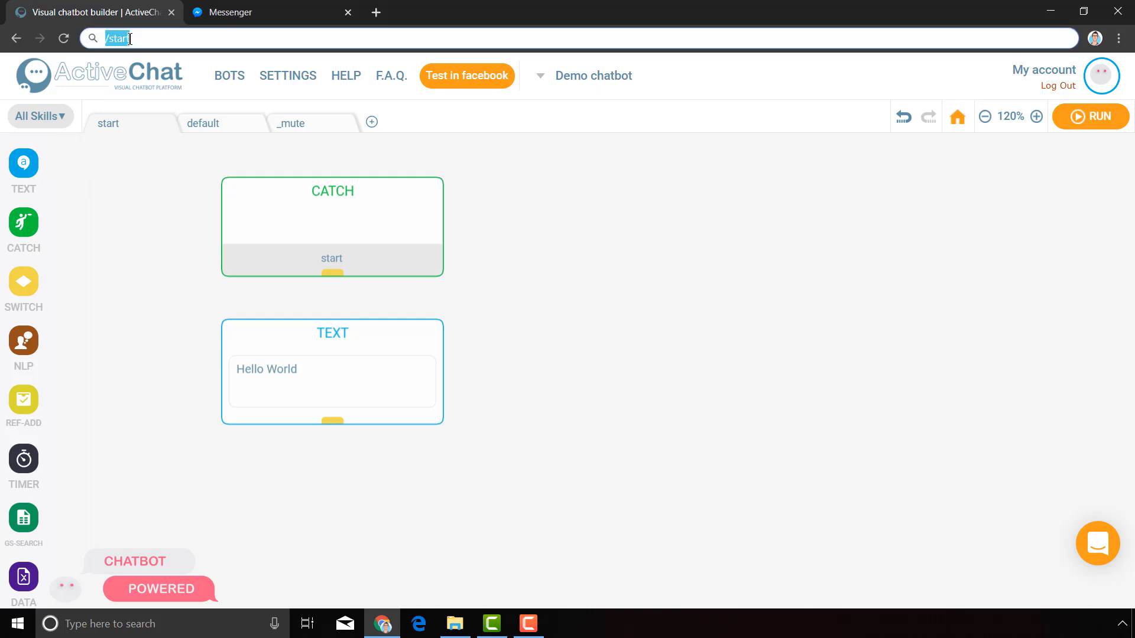
Paste the copied "/start" command into the Demo Chatbot conversation in Messenger and send it.
key("ctrl+Tab")
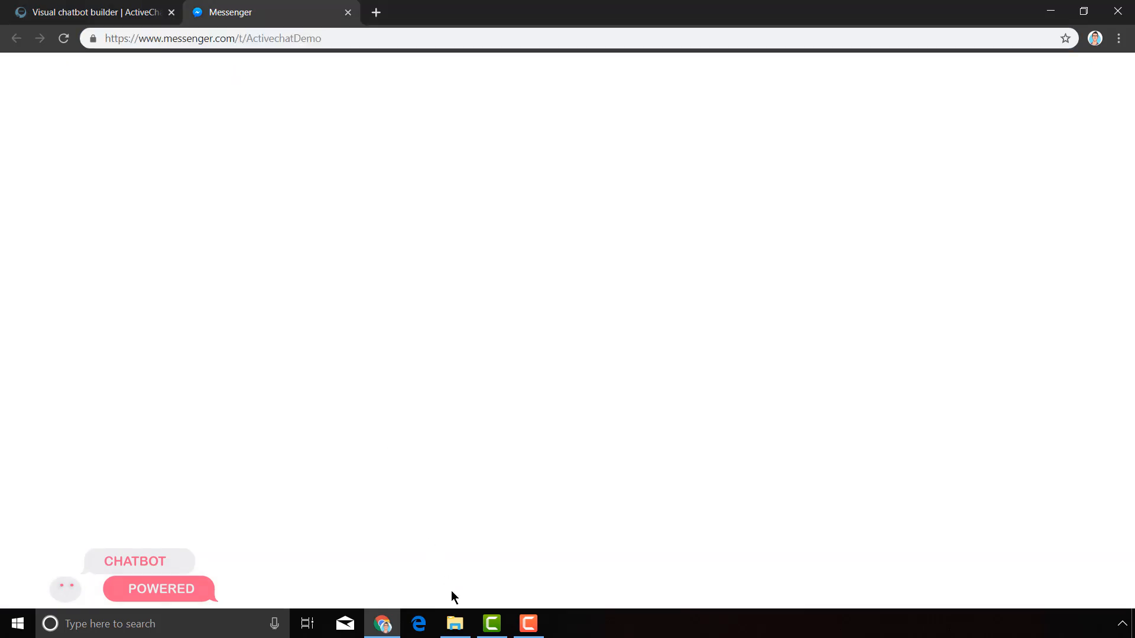
key("ctrl+v")
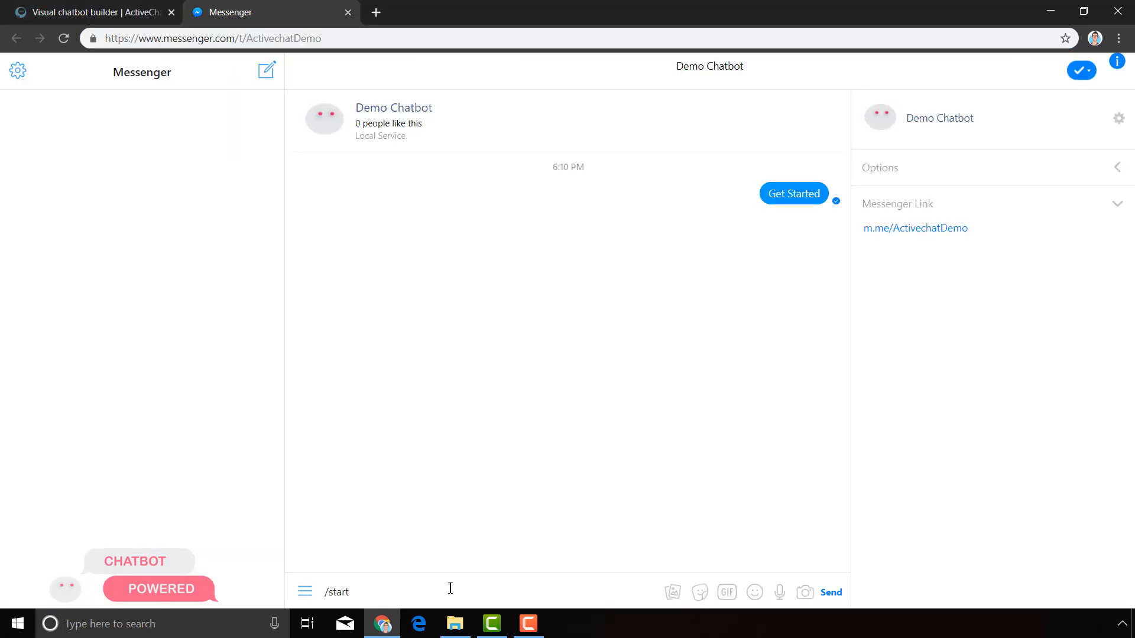
key("Return")
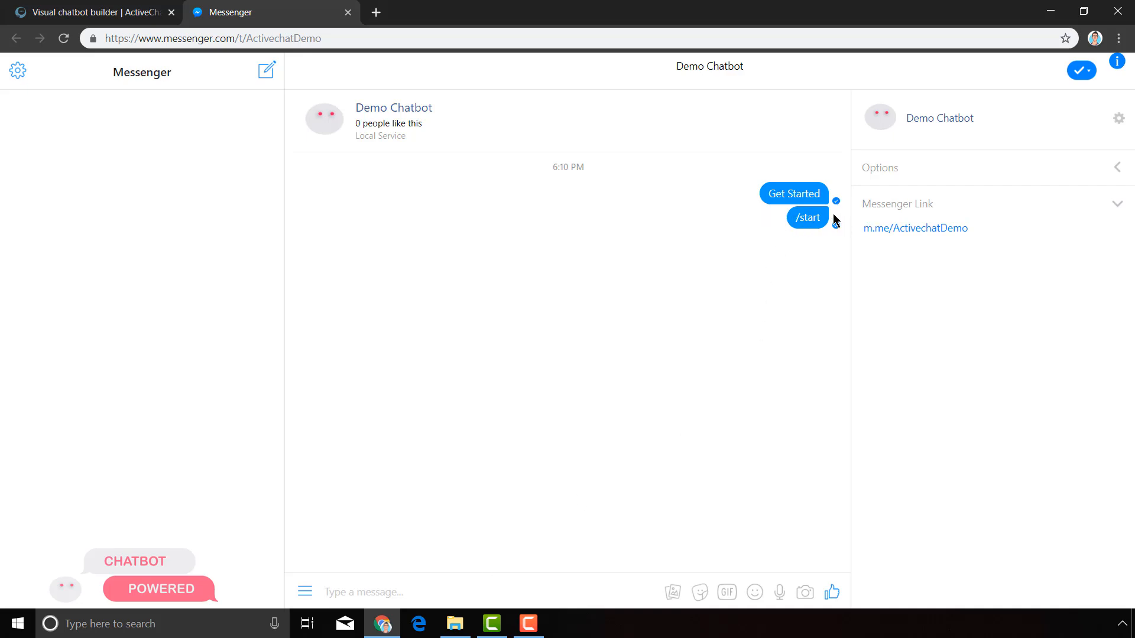
Compare the CATCH block's event and the TEXT block's message in the builder with the Messenger conversation.
left_click(106, 7)
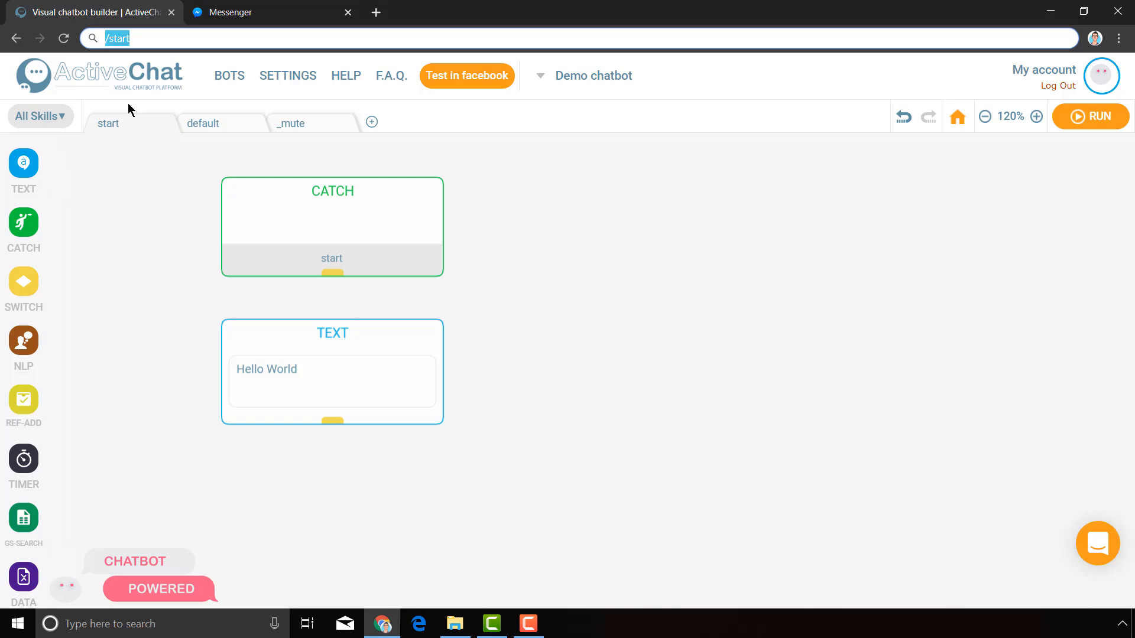
left_click(330, 199)
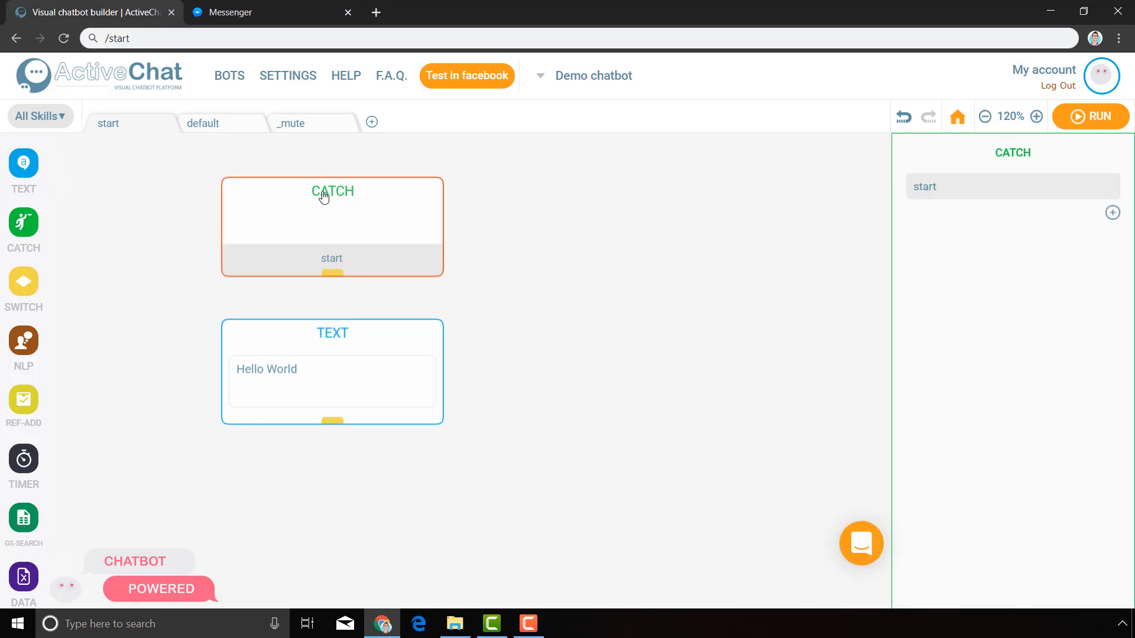
double_click(929, 188)
left_click(273, 10)
double_click(810, 220)
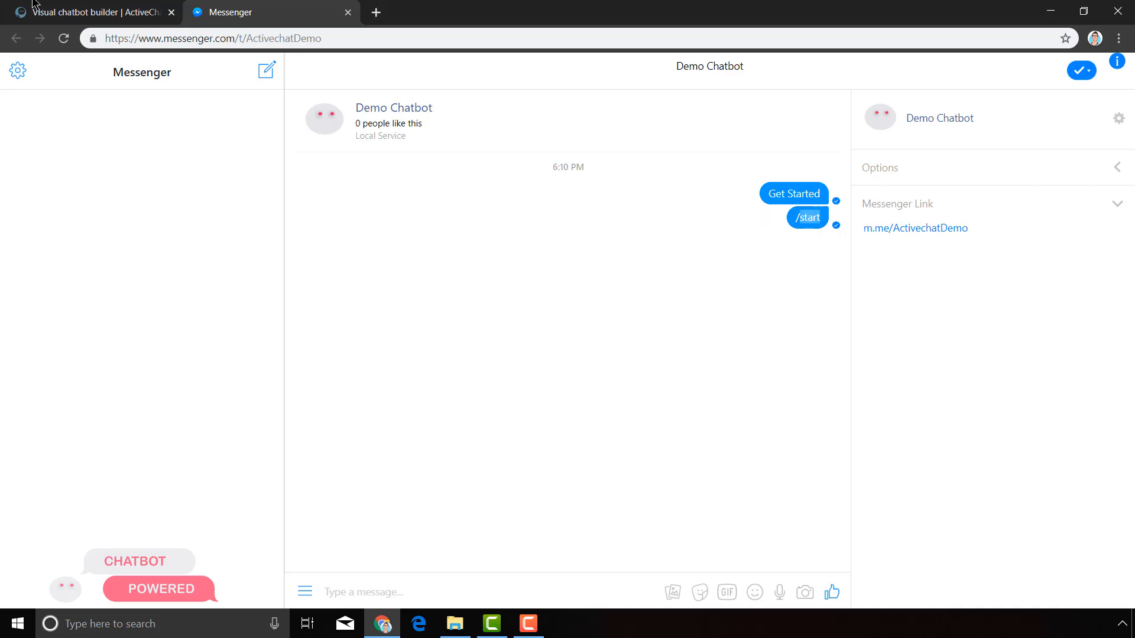
left_click(52, 5)
left_click(530, 301)
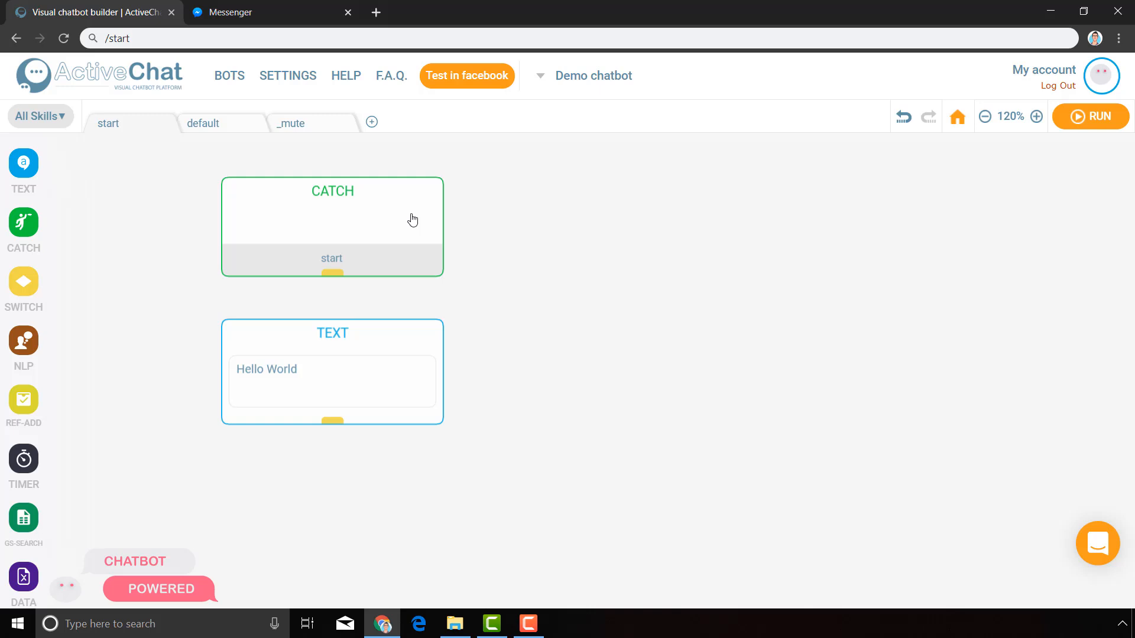
left_click(322, 379)
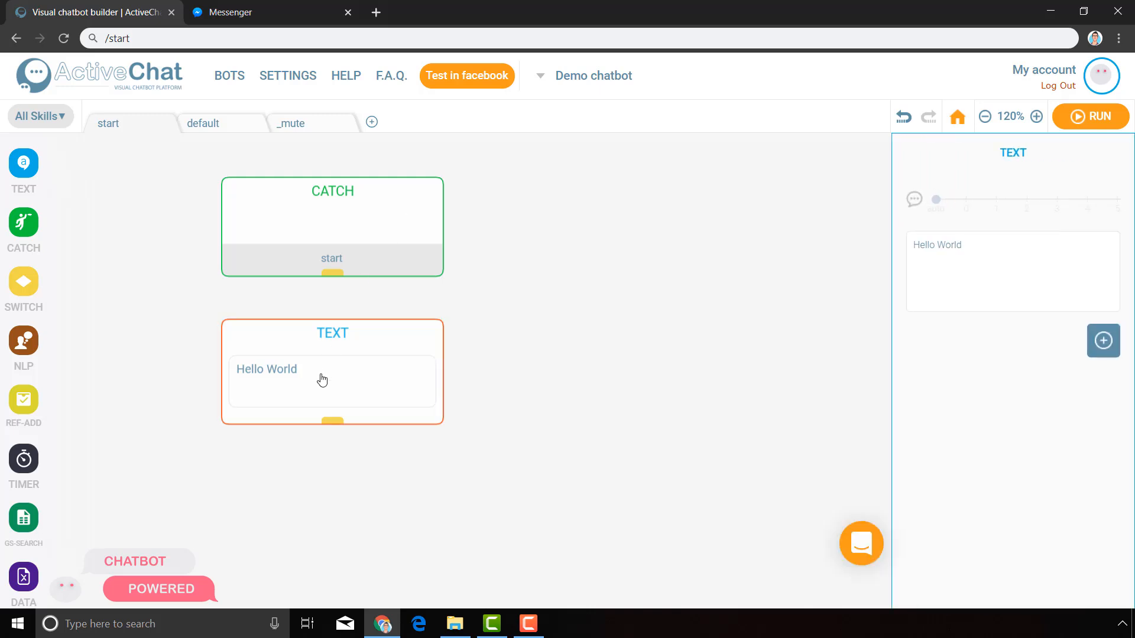
key("ctrl+Tab")
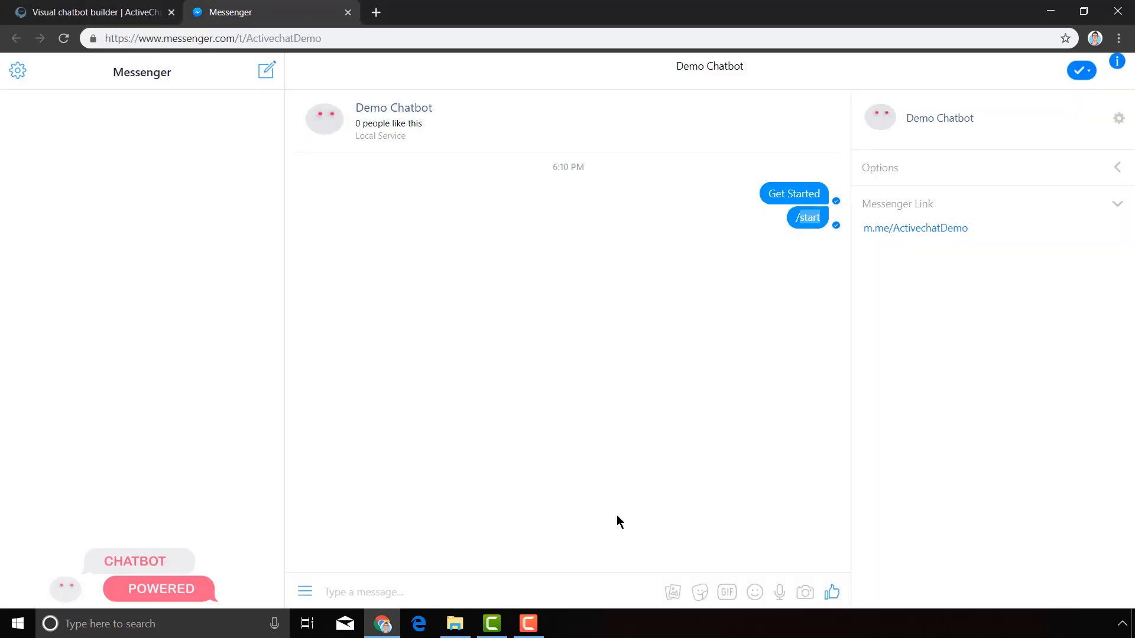
key("ctrl+Tab")
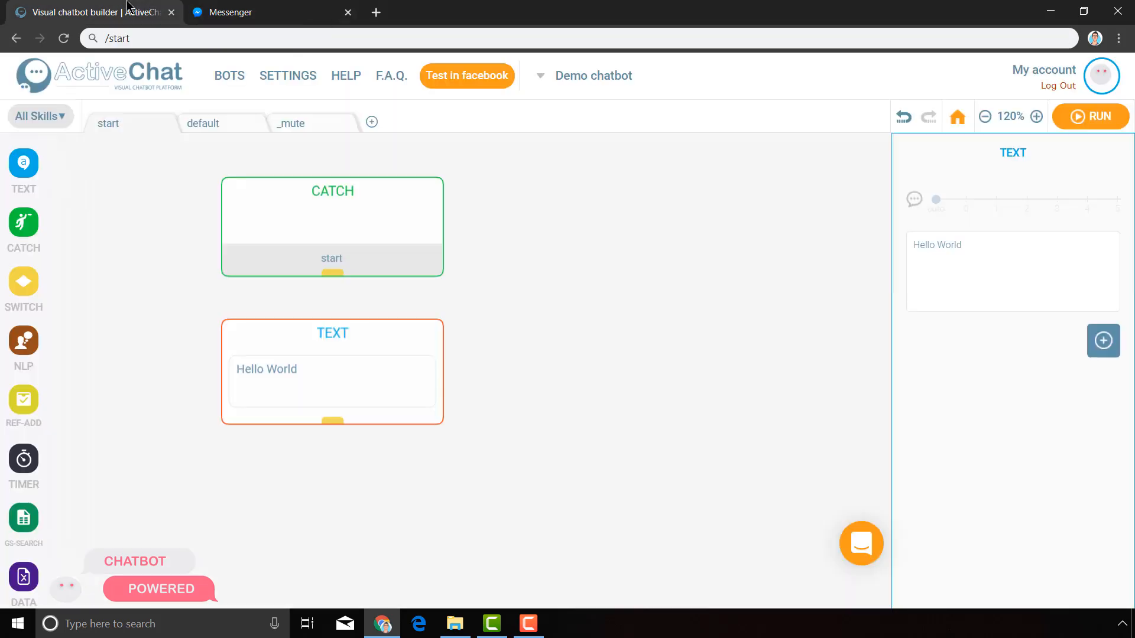
left_click(515, 243)
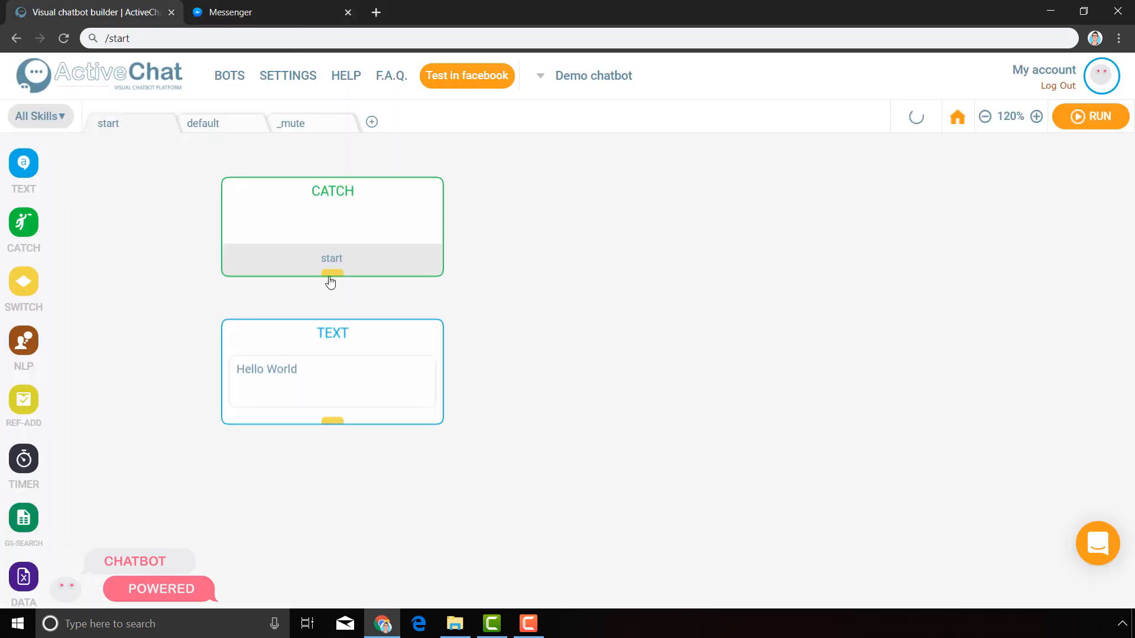
Connect the output of the CATCH block to the TEXT block and rebuild the bot.
left_click(333, 280)
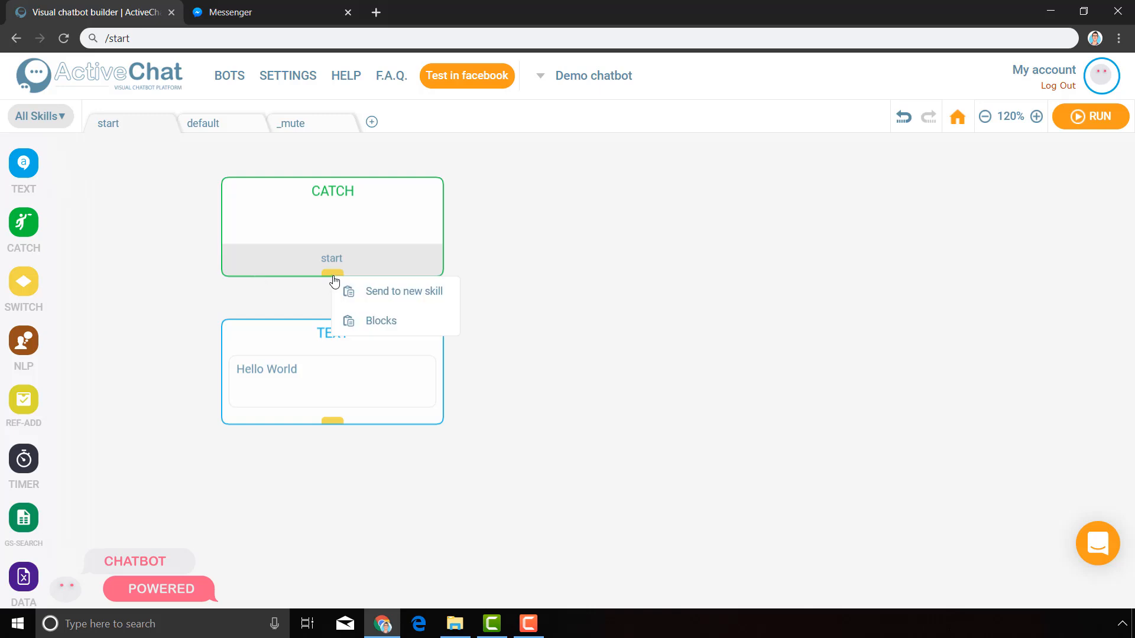
left_click_drag(333, 277, 332, 338)
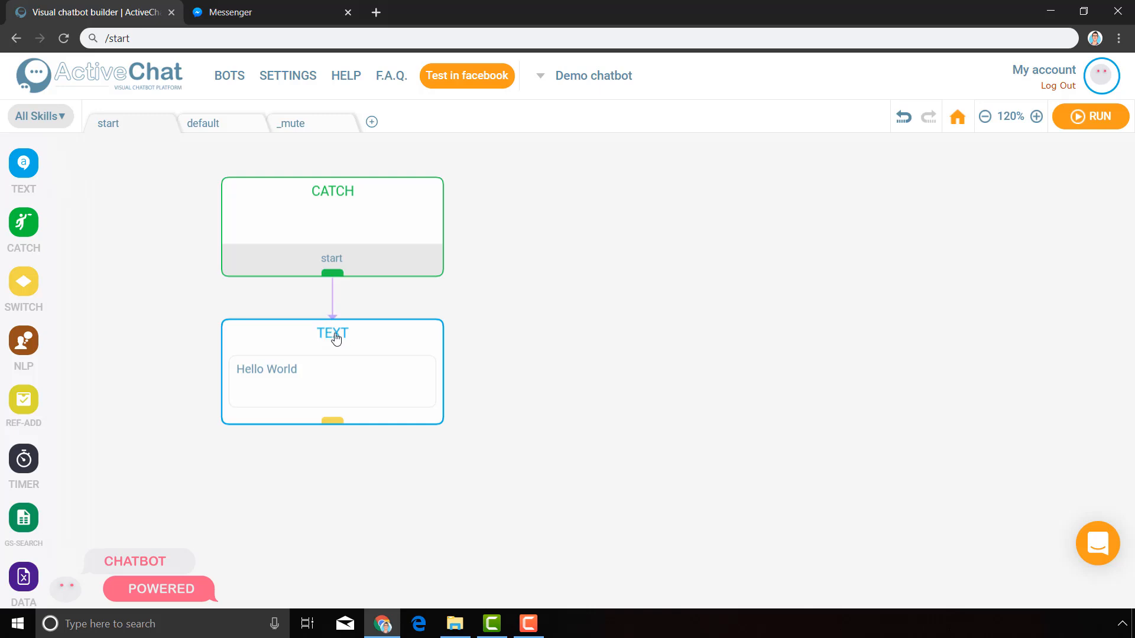
left_click(1084, 118)
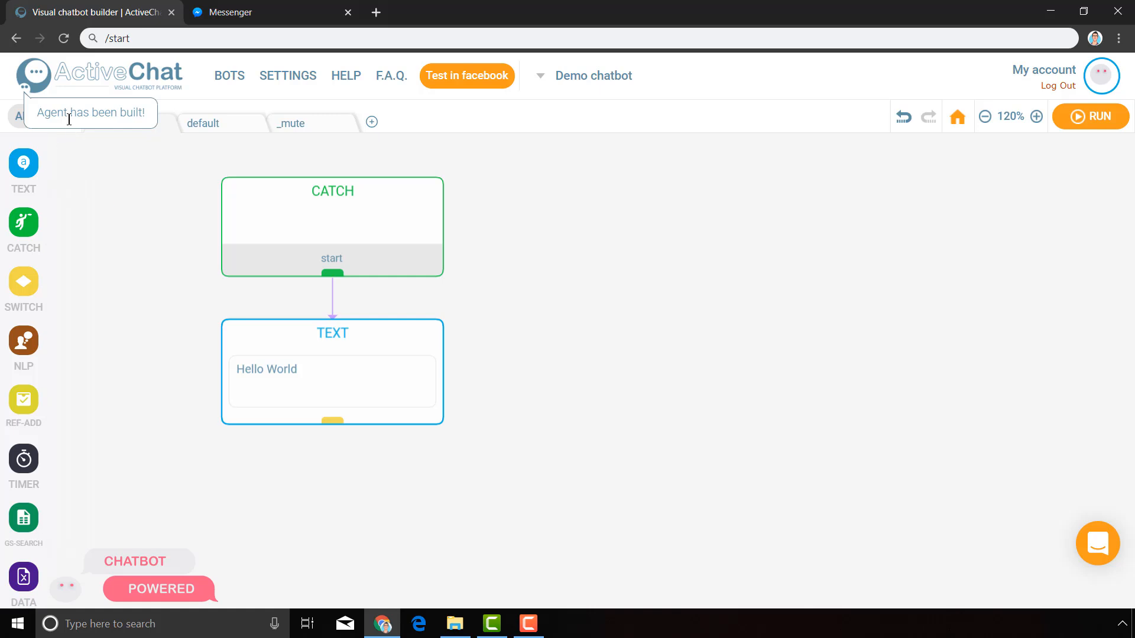
Switch to the Messenger conversation with Demo Chatbot and send "/start" again to test the connected flow.
left_click(230, 12)
left_click(422, 590)
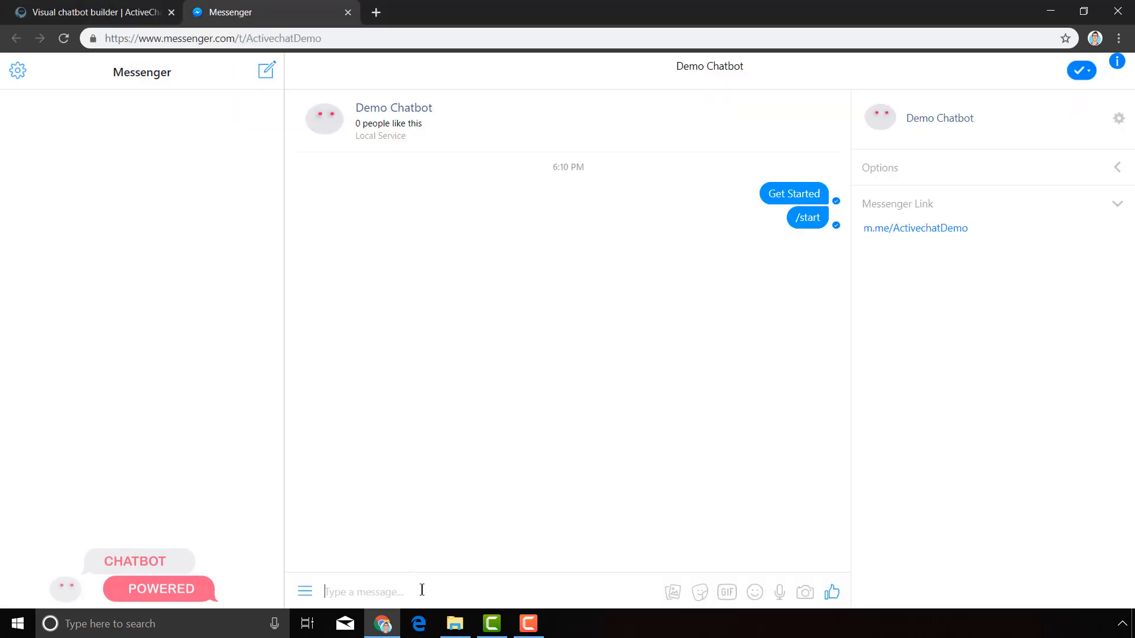
type("/start")
key("Return")
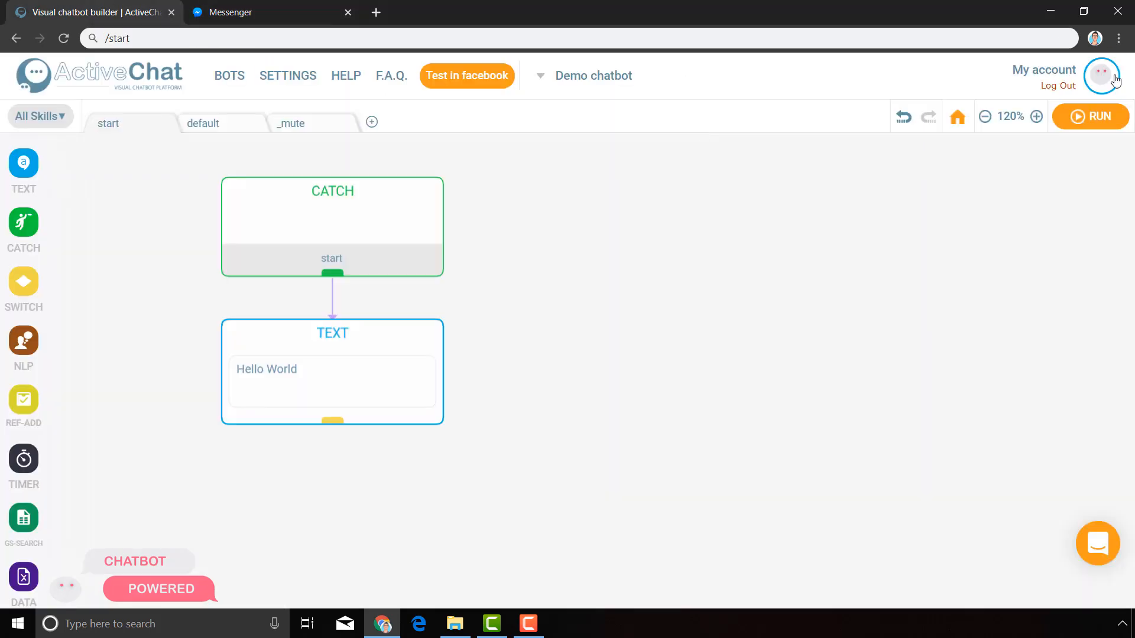
Run the bot again from the start skill in the chatbot builder.
left_click(1095, 119)
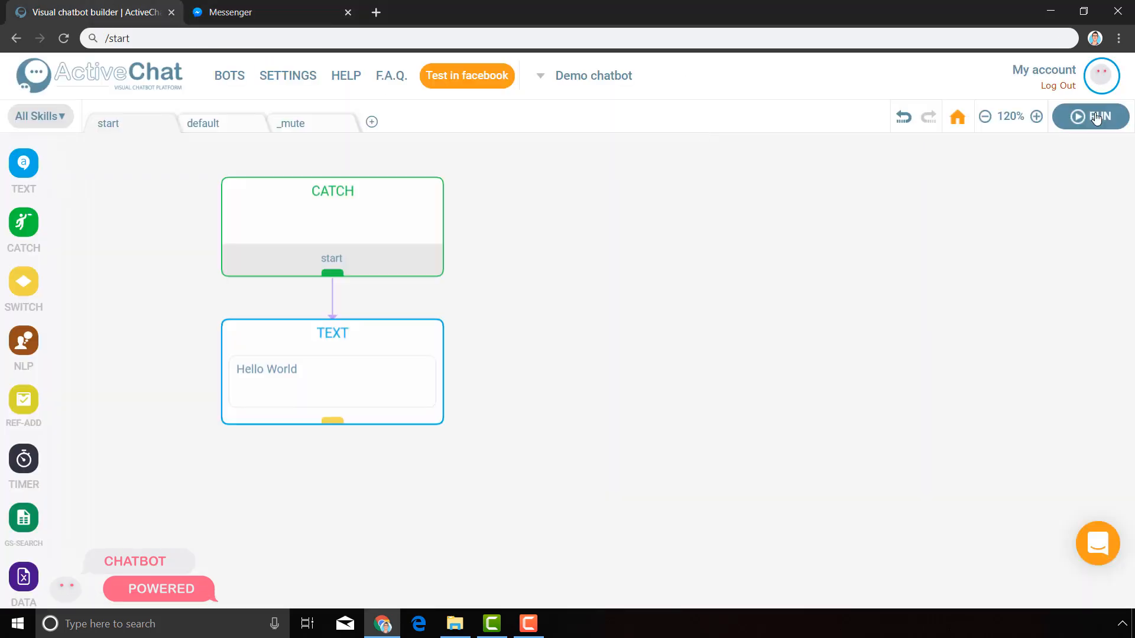
Switch to the Messenger conversation with Demo Chatbot, send "/start" and highlight the bot's reply.
left_click(296, 12)
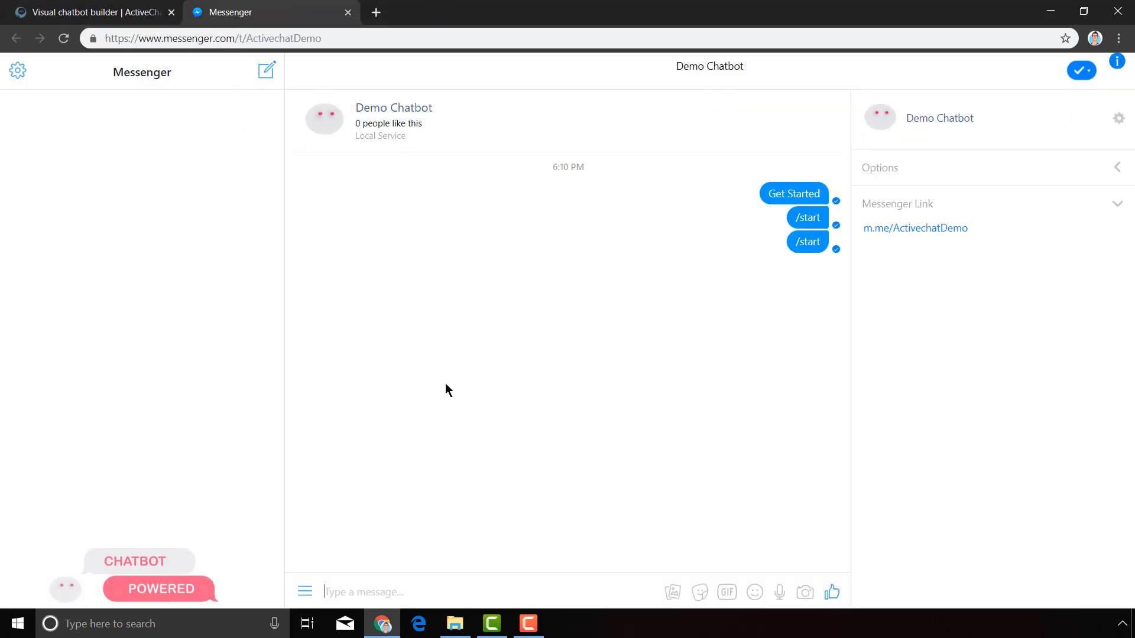
type("/start")
key("Return")
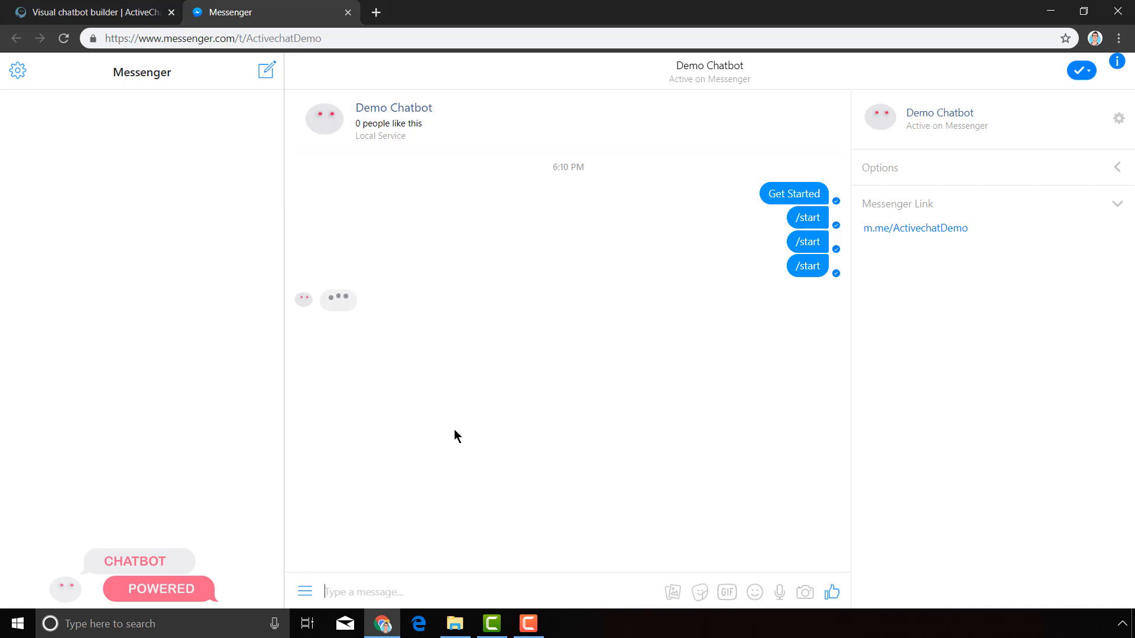
triple_click(341, 316)
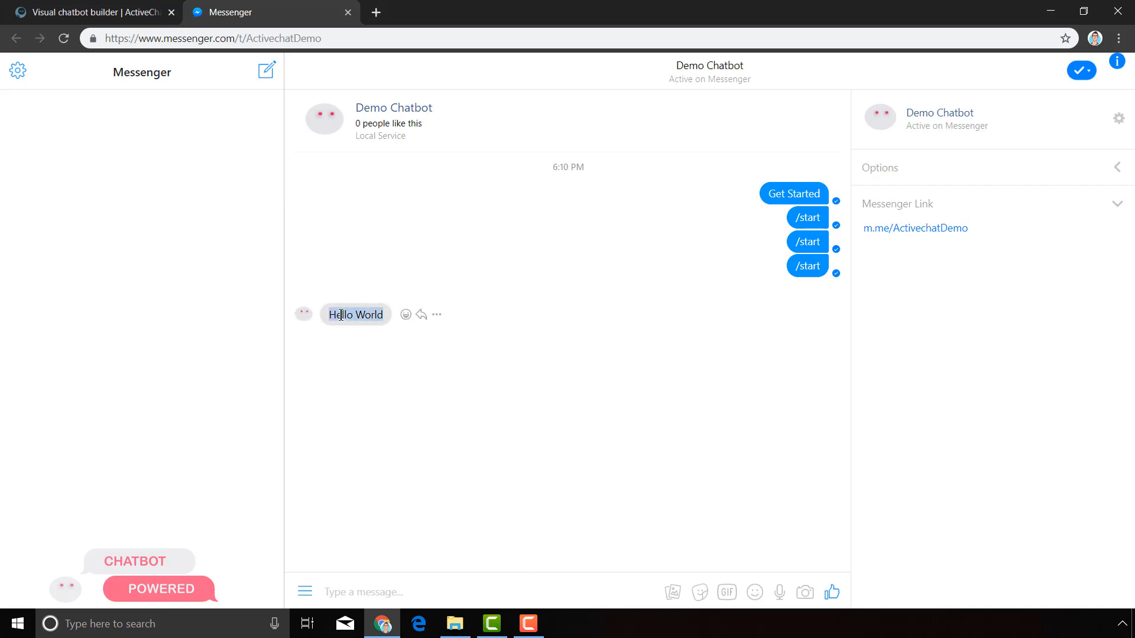
left_click(109, 11)
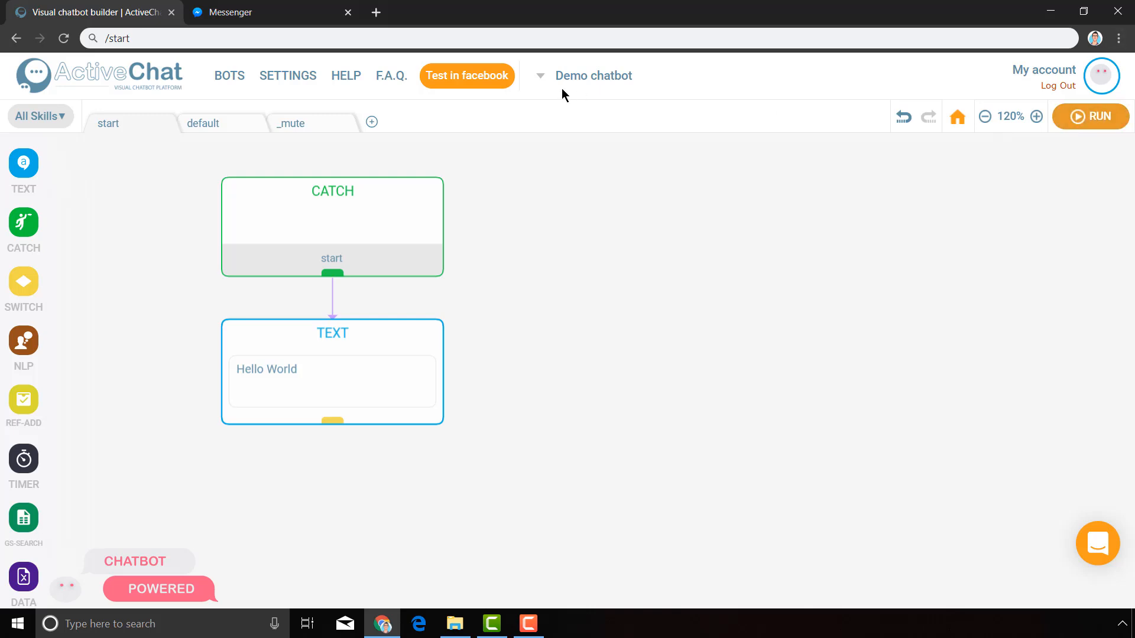
left_click(495, 85)
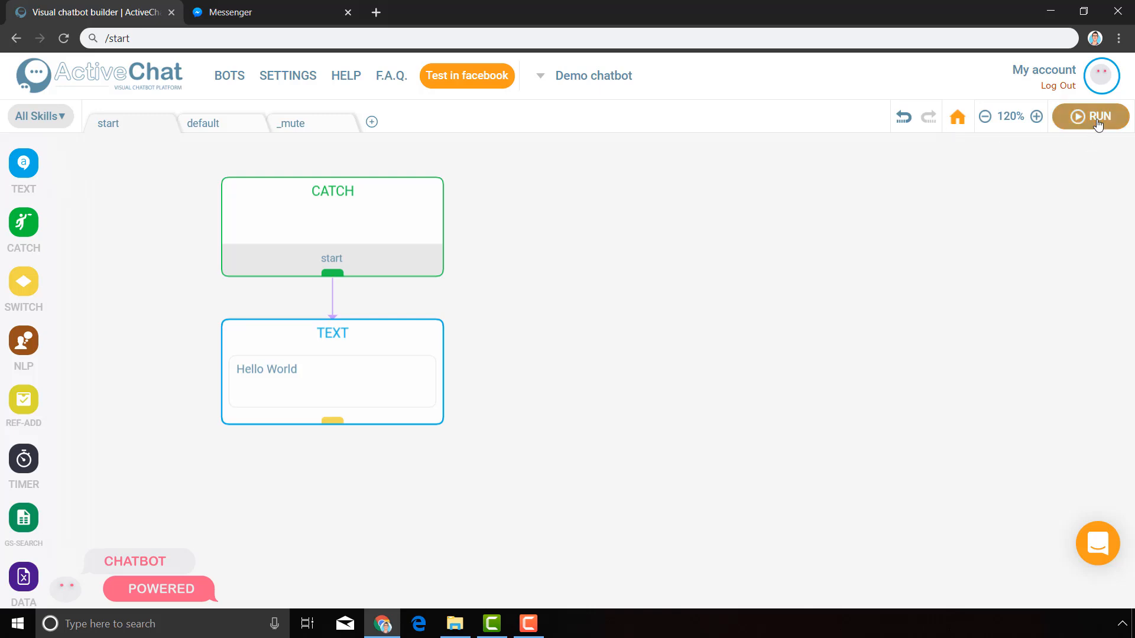
left_click(292, 8)
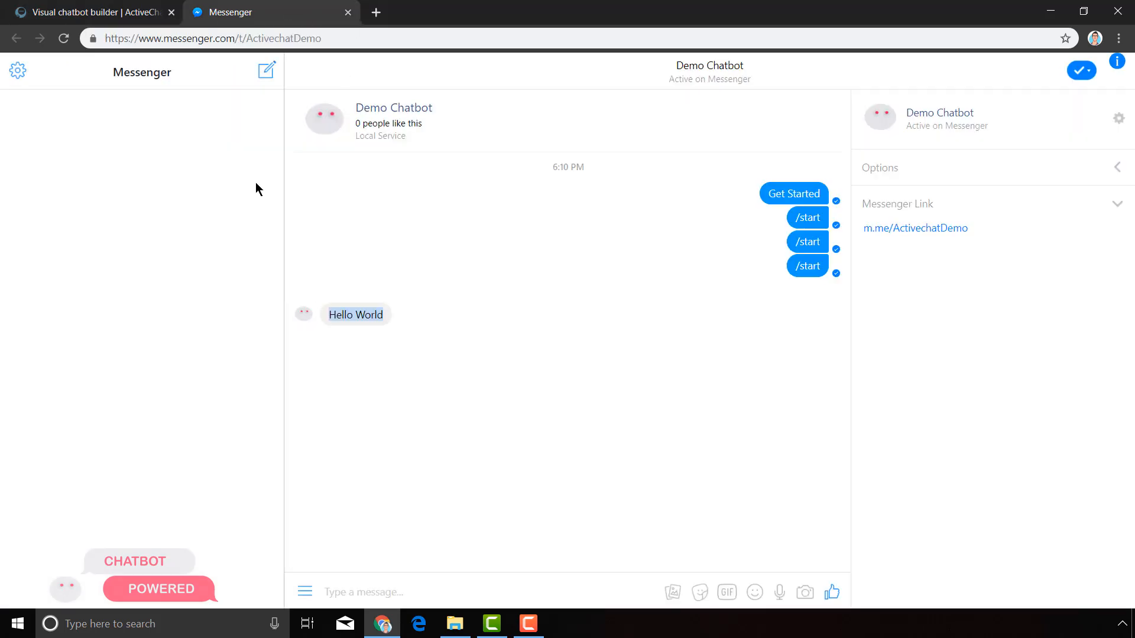
Switch to the chatbot builder and try a typing delay of about 2.5 on the TEXT block before resetting it to auto.
left_click(131, 9)
left_click(333, 370)
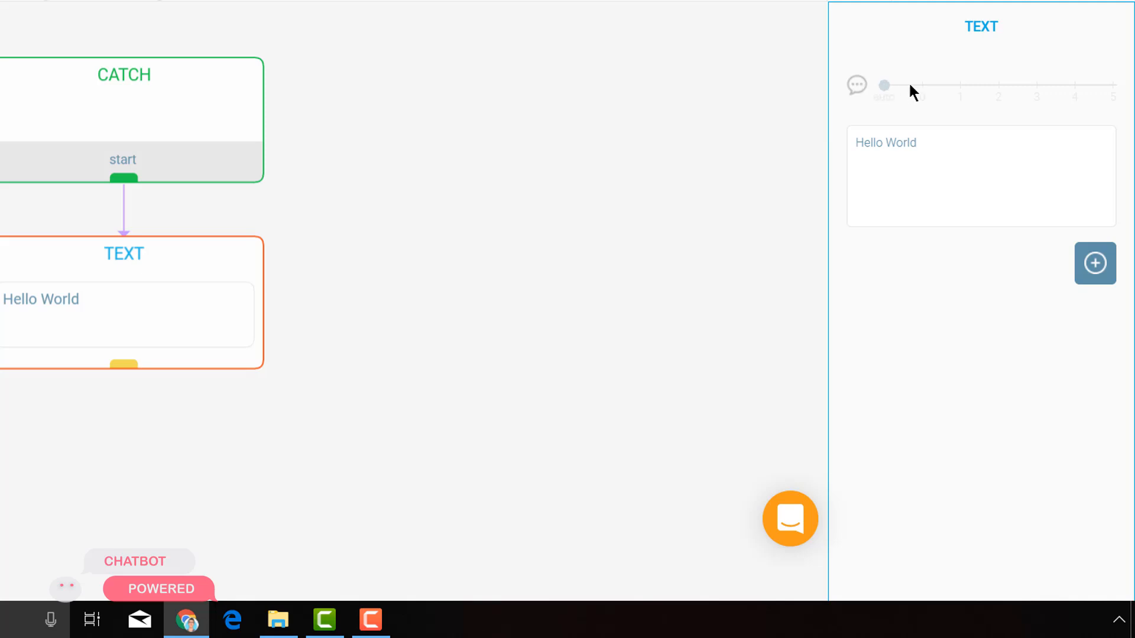
left_click_drag(910, 89, 1017, 85)
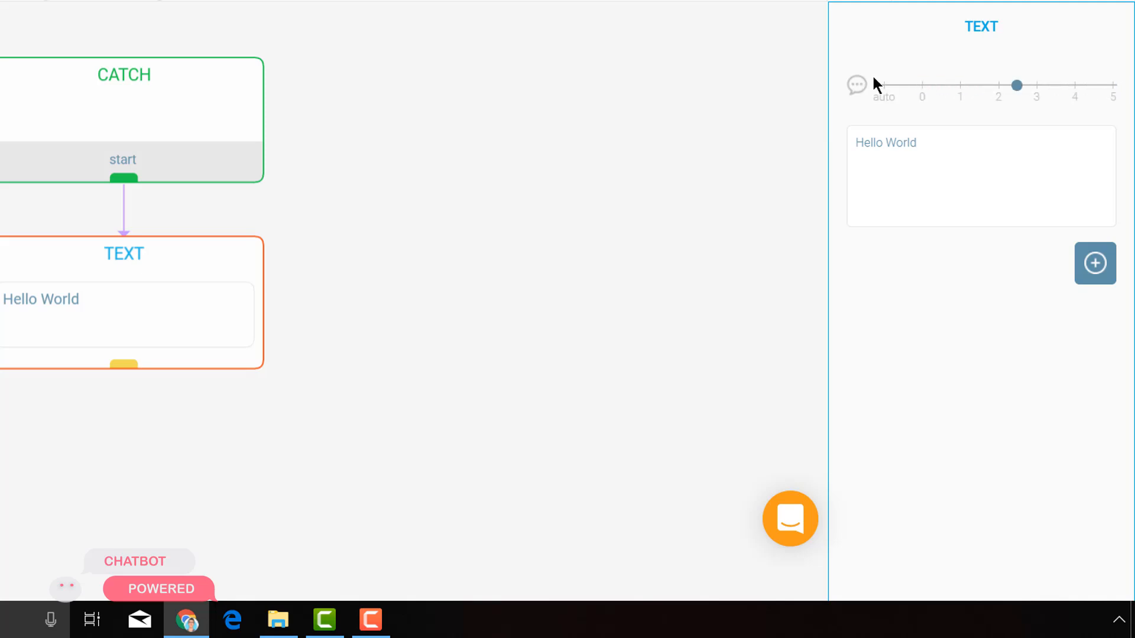
left_click(856, 85)
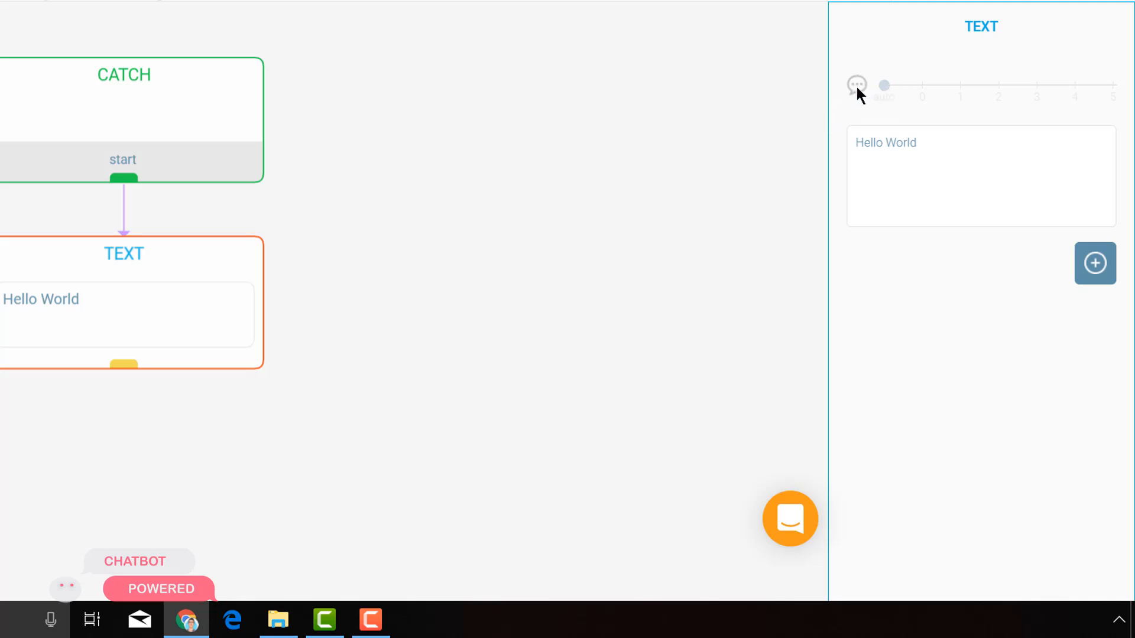
Set the TEXT block's typing delay to 1, recheck the setting and run the bot.
left_click(959, 86)
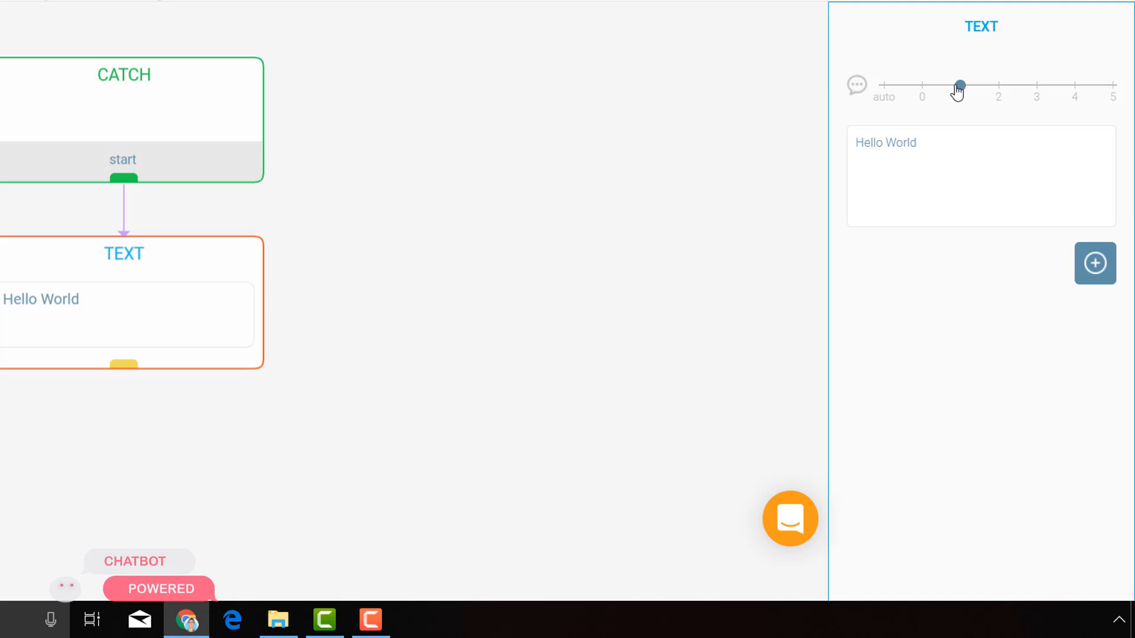
left_click(771, 129)
left_click(1071, 8)
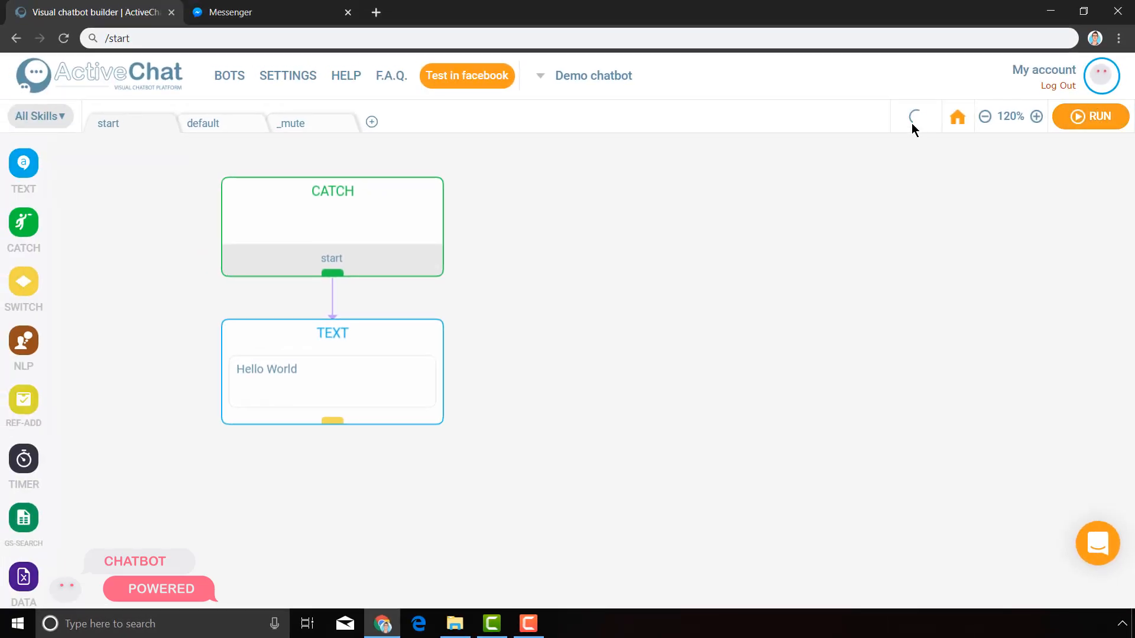
left_click(1077, 117)
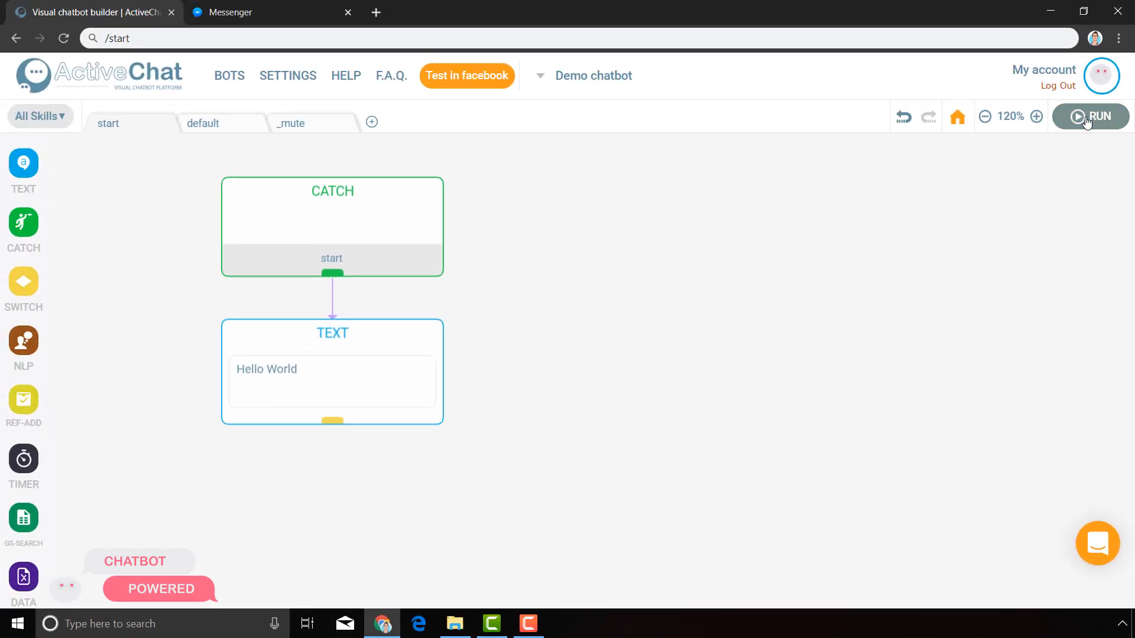
left_click(430, 362)
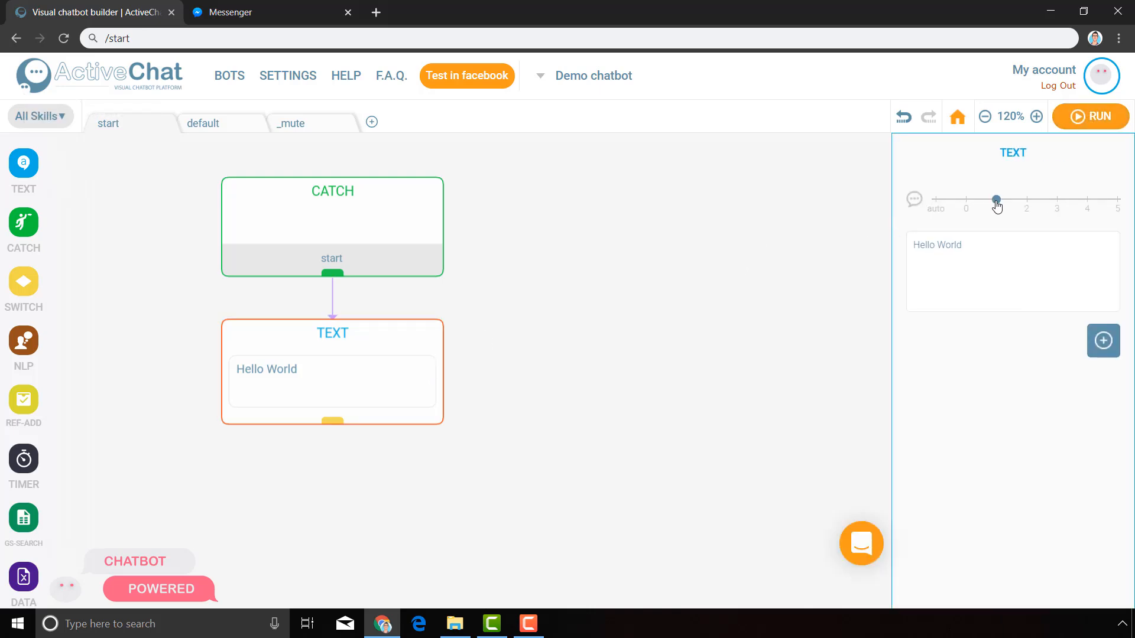
left_click(574, 278)
left_click(1062, 119)
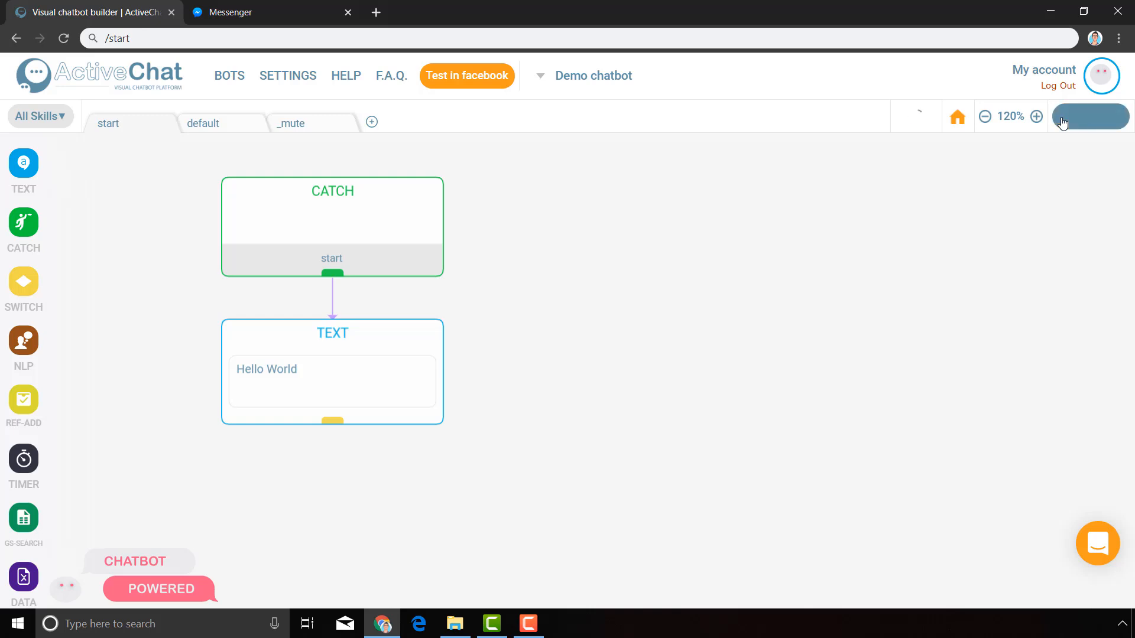
Switch to the Messenger conversation and send "/start" to test the typing delay of 1.
left_click(246, 11)
left_click(447, 586)
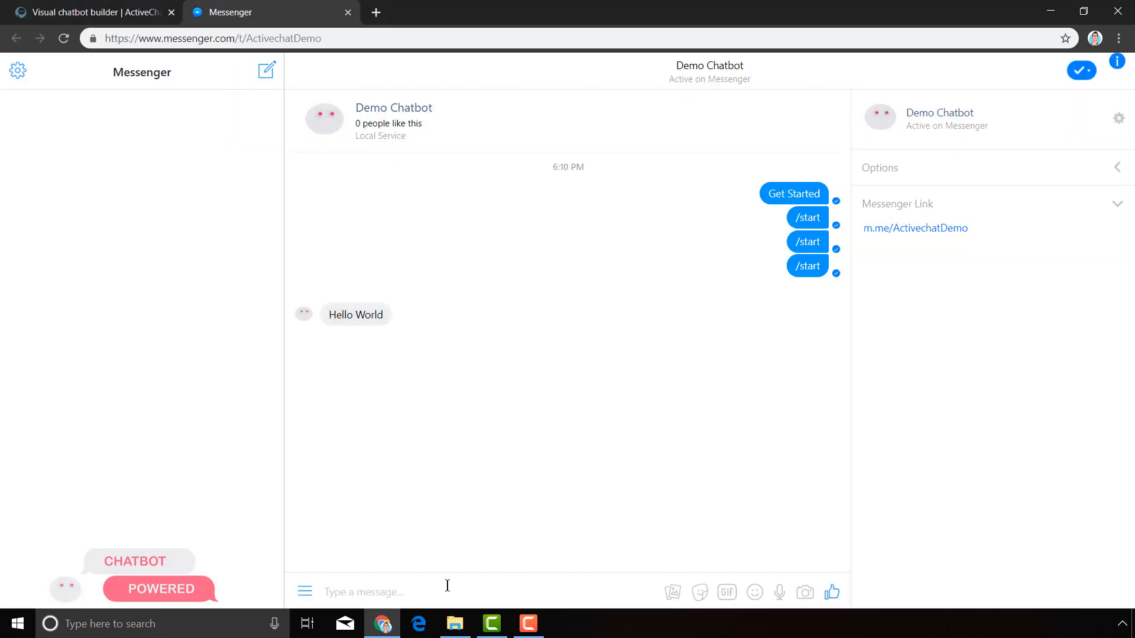
type("/start")
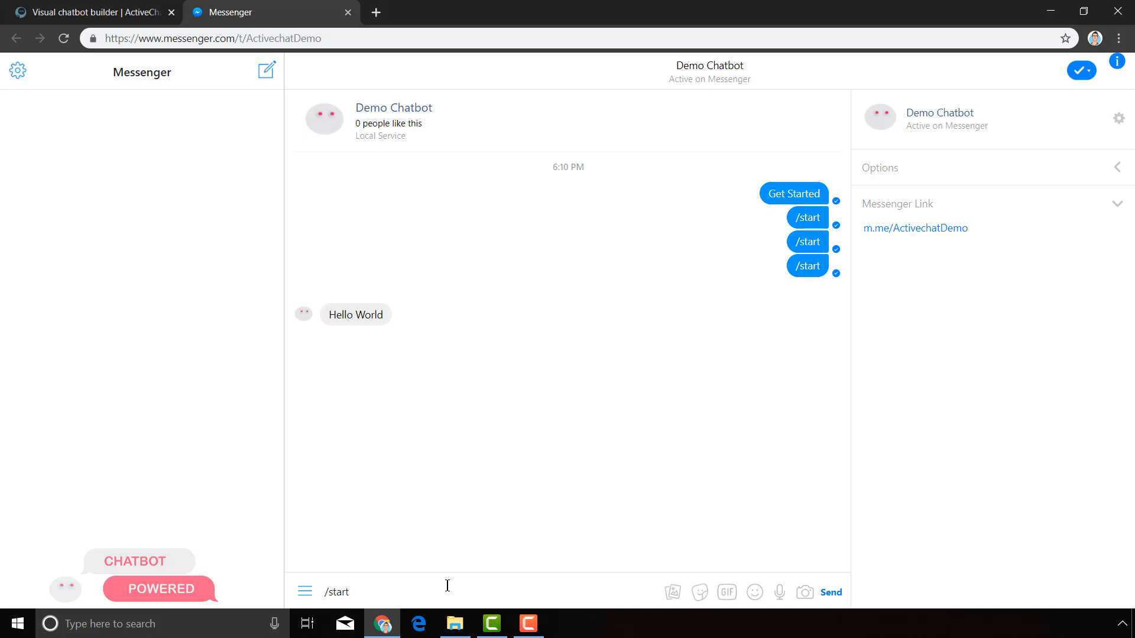
key("Return")
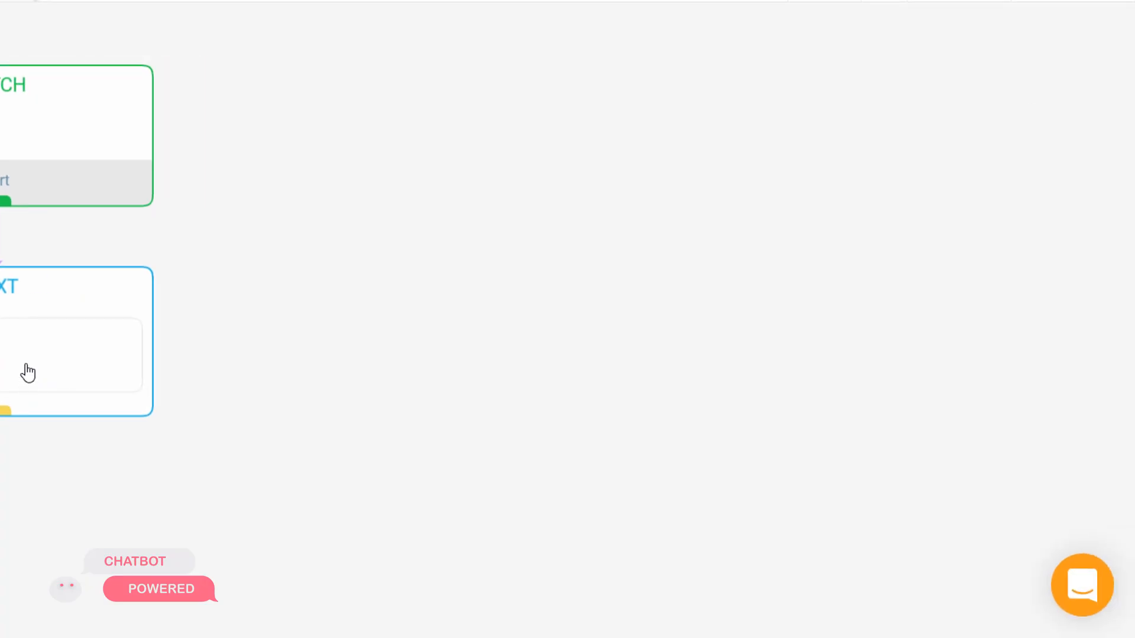
In the chatbot builder, set the TEXT block's typing delay to 5 and run the bot.
left_click(25, 372)
left_click(1110, 97)
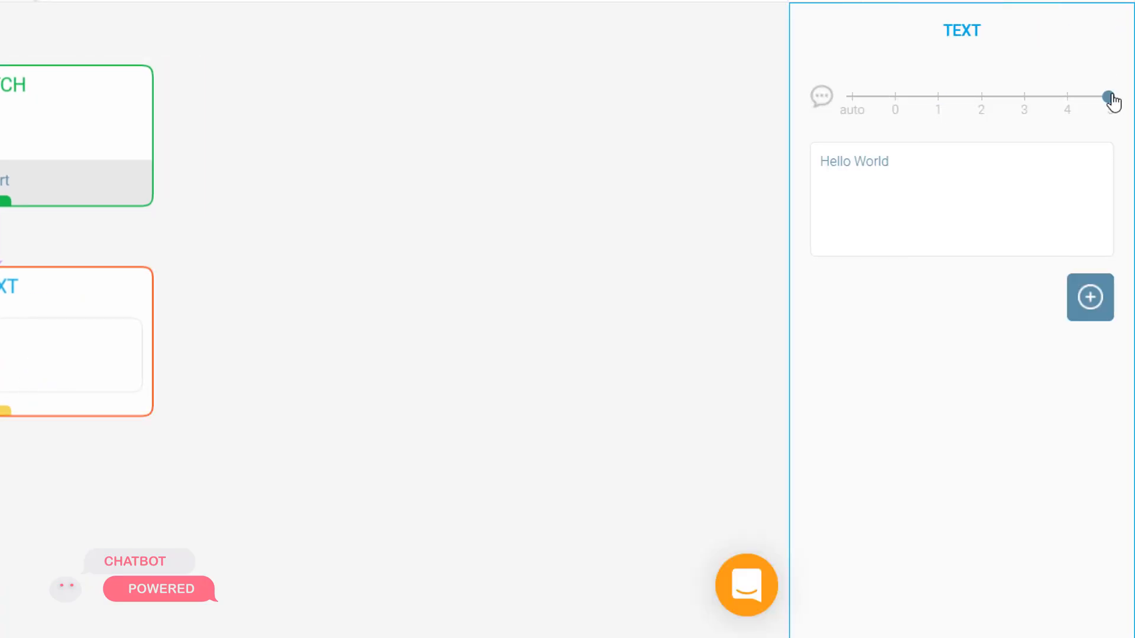
left_click(600, 223)
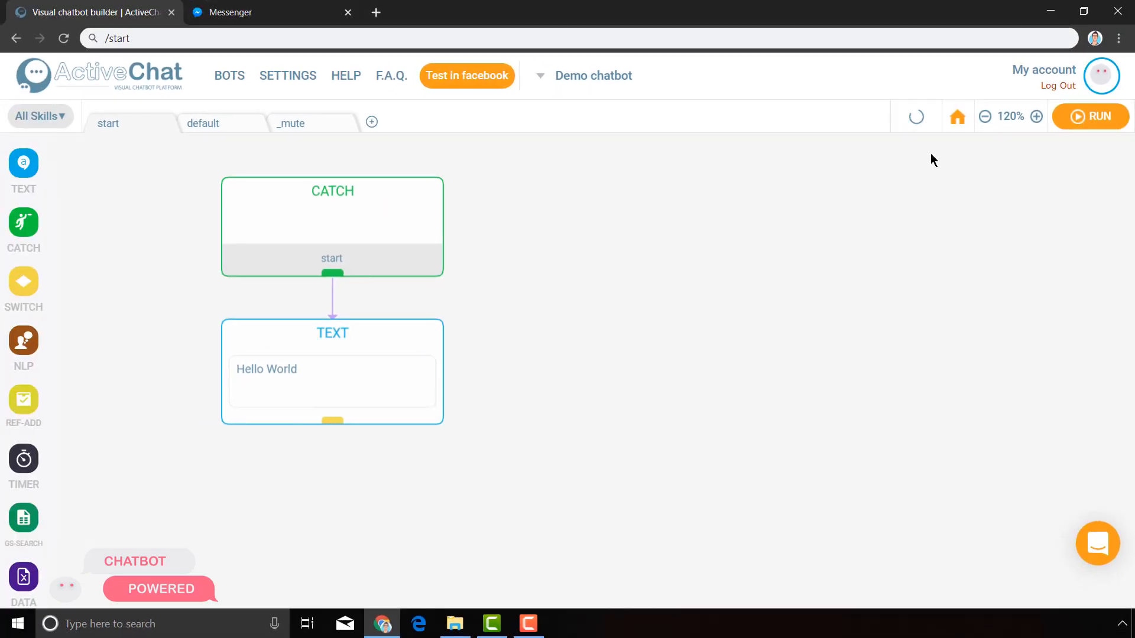
left_click(1085, 118)
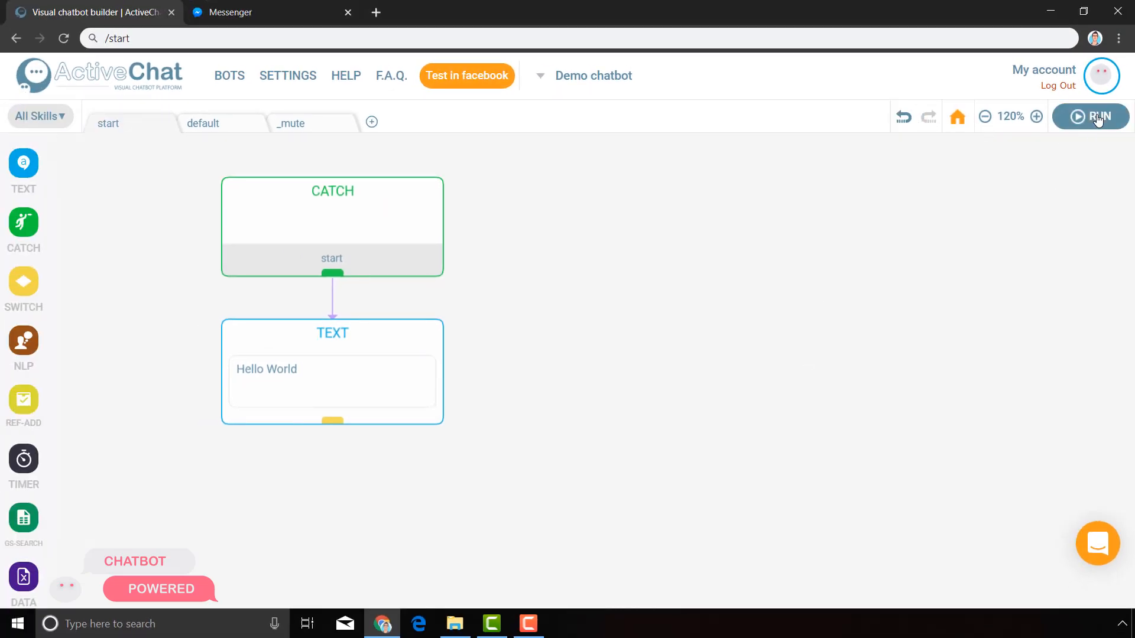
left_click(1091, 116)
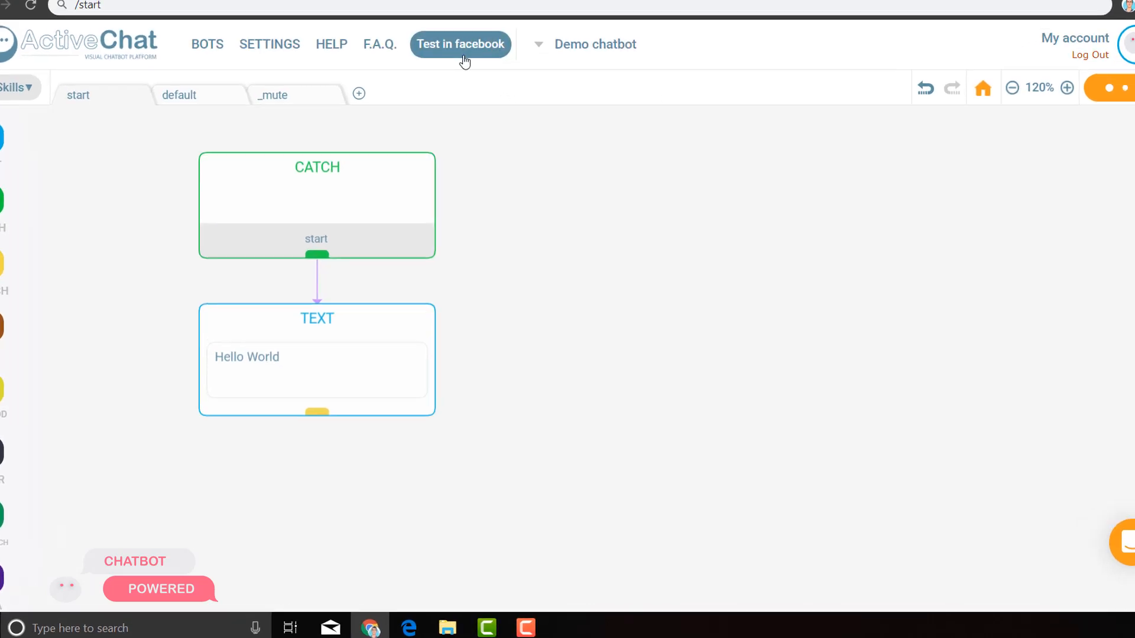
Return to the Messenger conversation and send "/start" to test the typing delay of 5.
left_click(466, 75)
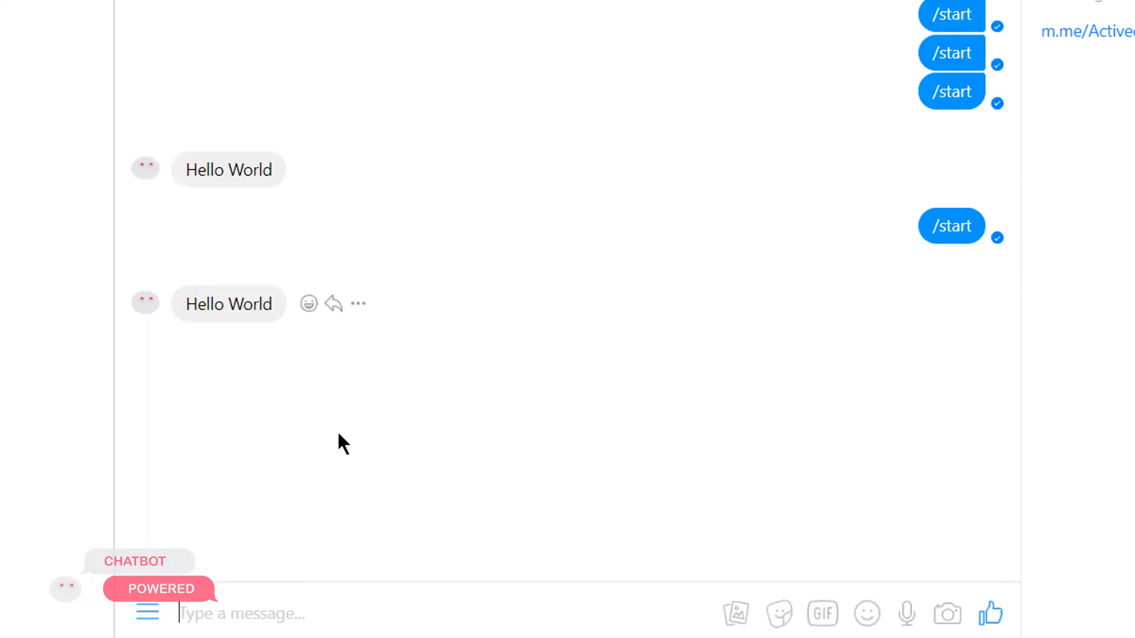
type("/start")
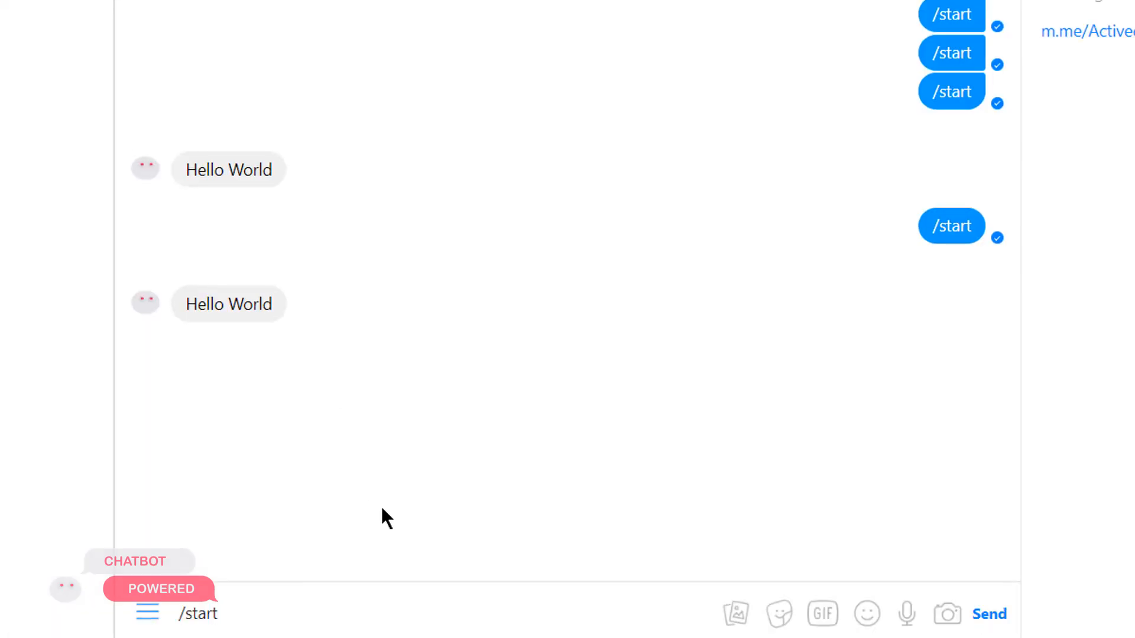
key("Return")
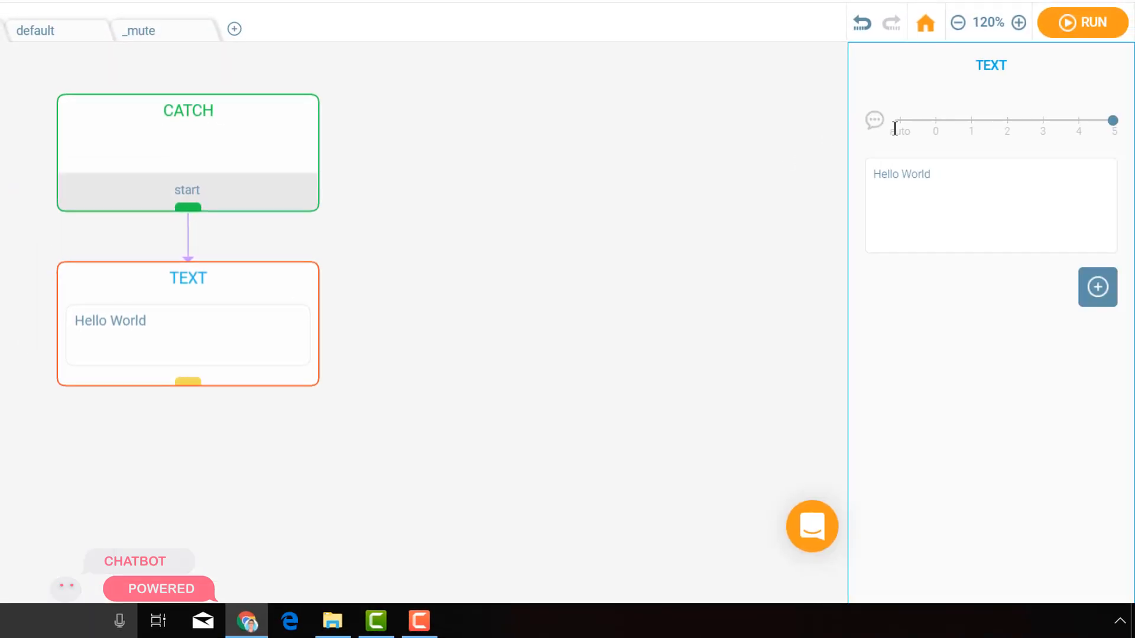
In the chatbot builder, set the TEXT block's typing delay to auto and run the bot.
left_click(899, 120)
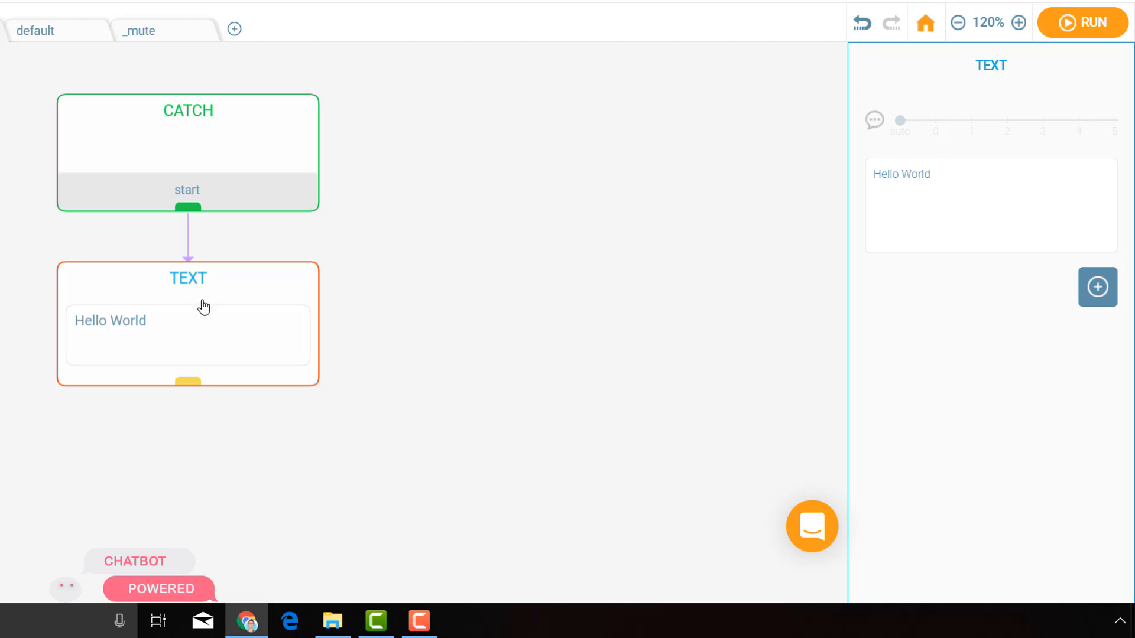
left_click(643, 254)
left_click(1105, 39)
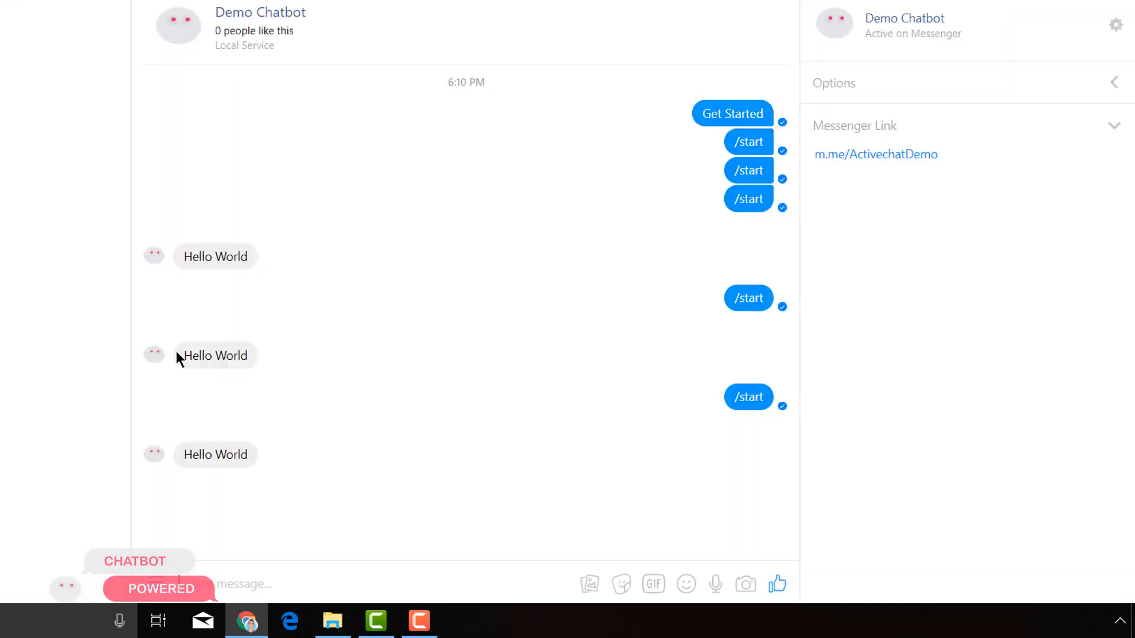
Send "/start" in the Messenger conversation to test the automatic typing delay.
type("/start")
key("Return")
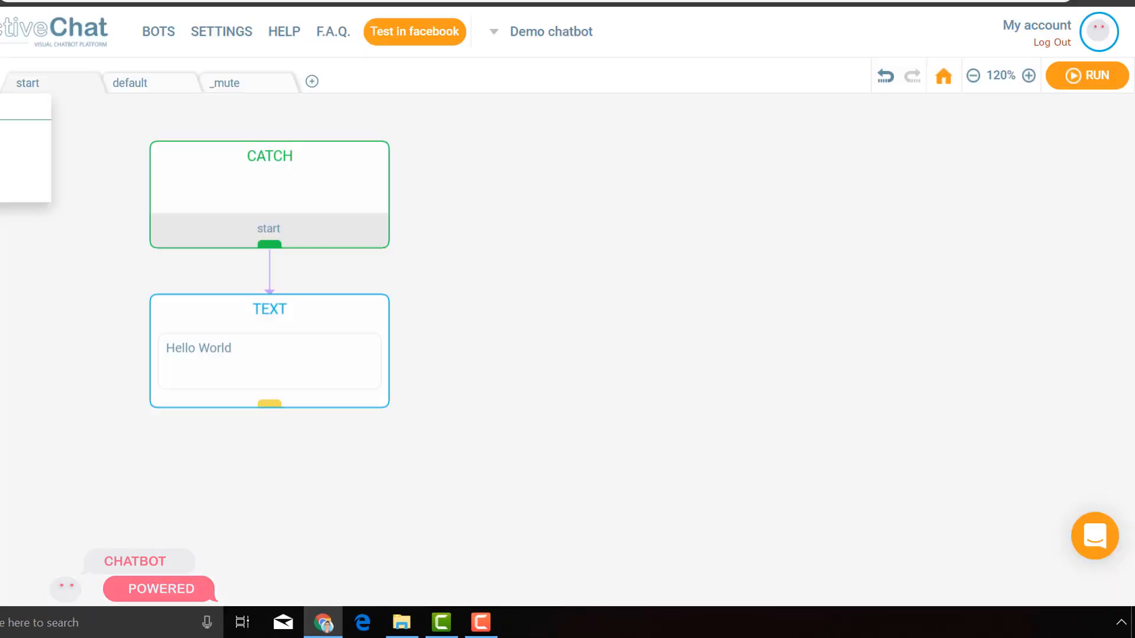
Open the TEXT block in the builder and compare its message text with the bot's reply in Messenger.
left_click(345, 343)
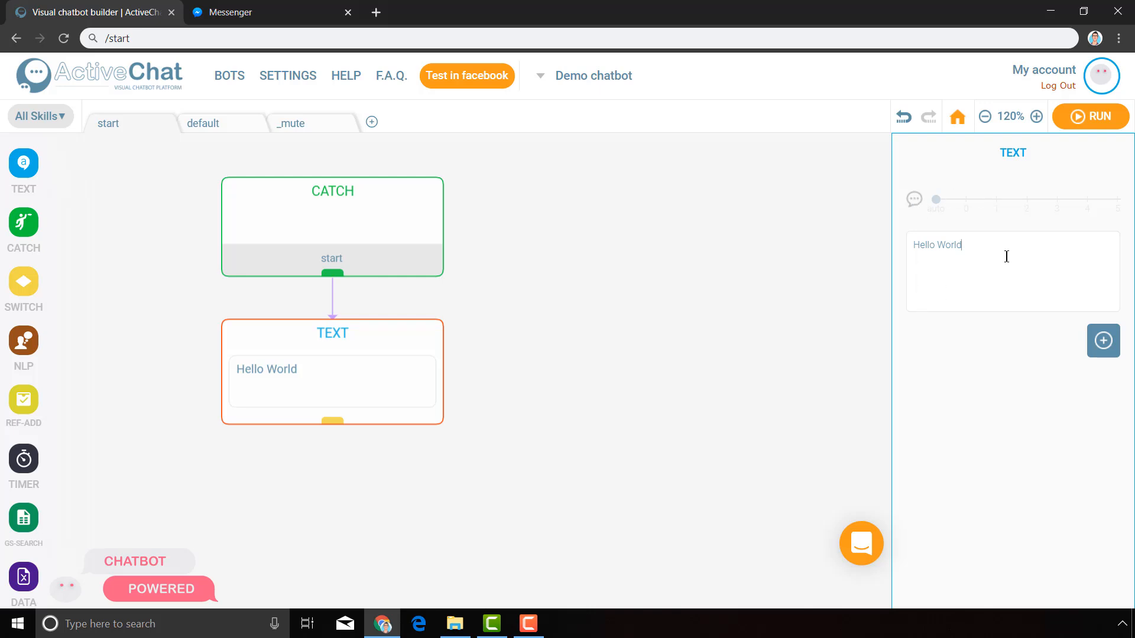
triple_click(957, 258)
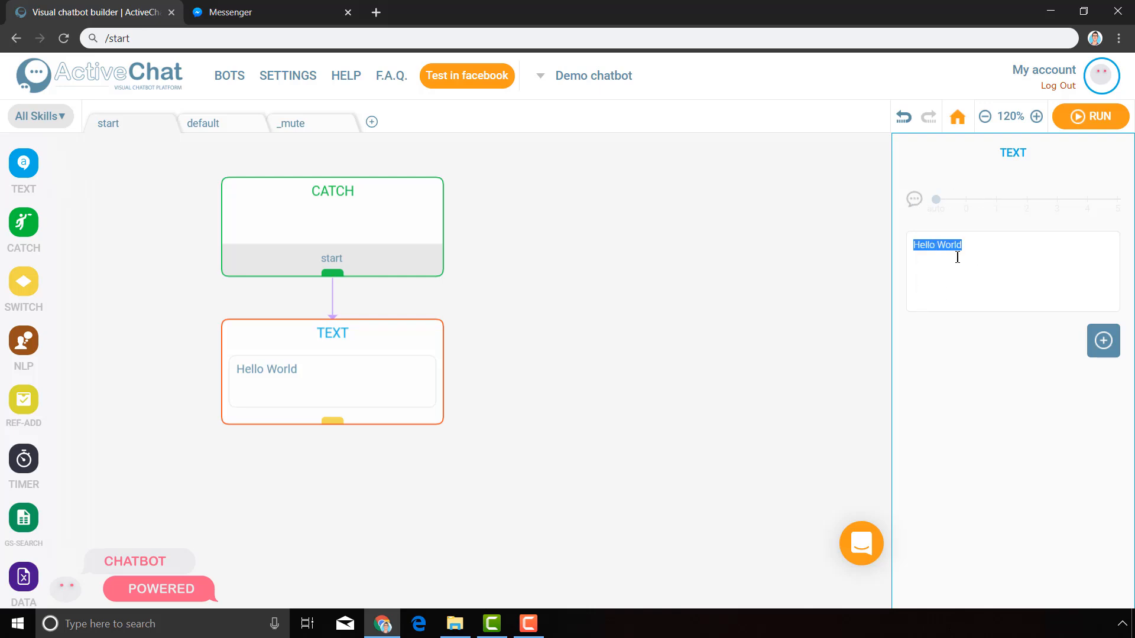
left_click(290, 12)
triple_click(369, 550)
left_click(150, 10)
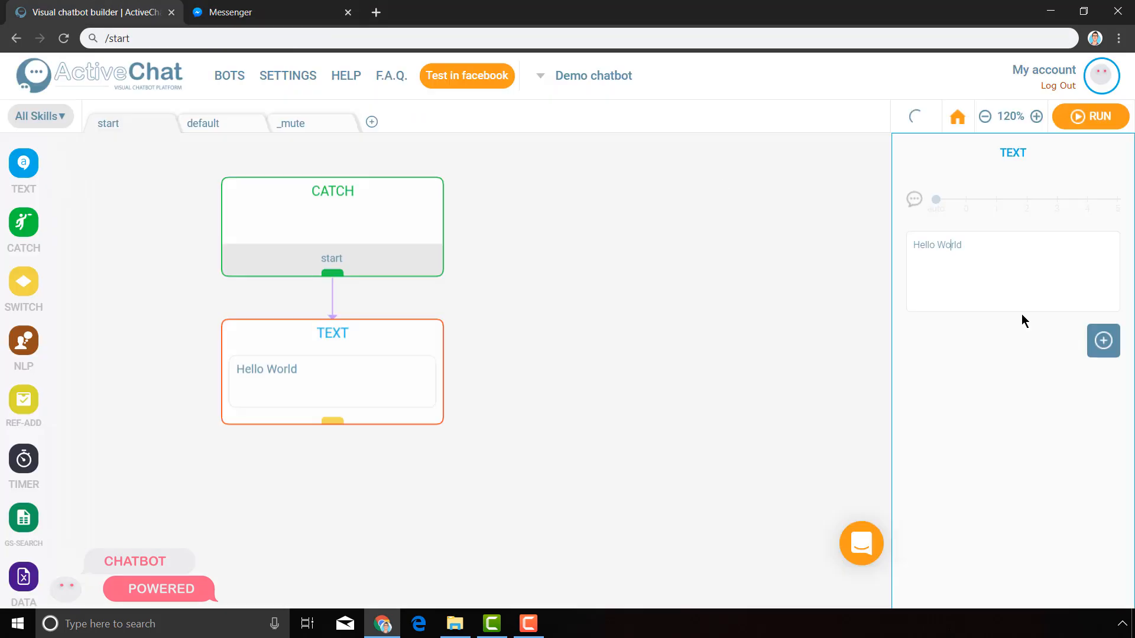
Add an event button and a block-connection button below the TEXT block's message.
left_click(1107, 345)
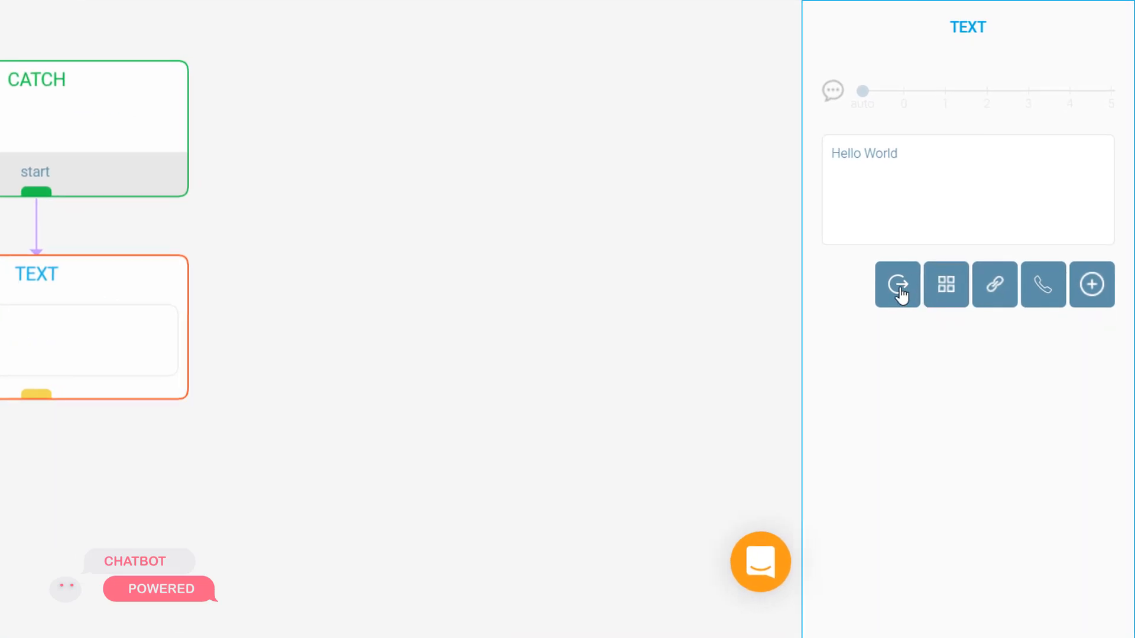
left_click(898, 288)
left_click(1093, 371)
left_click(937, 380)
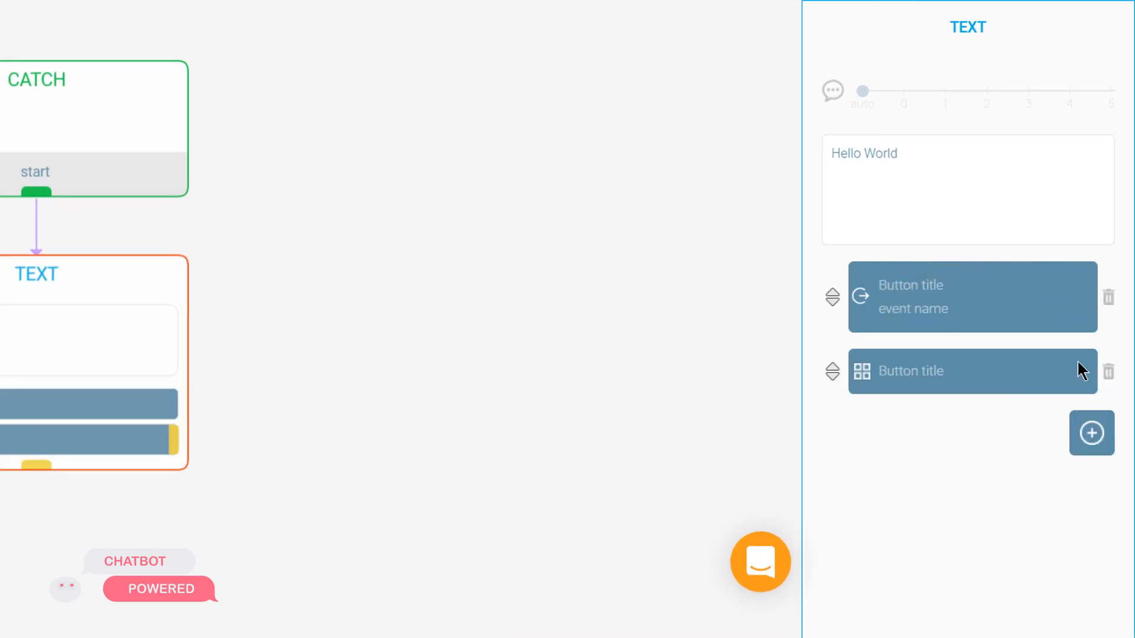
Add a web link button and a phone call button to the TEXT block.
left_click(1091, 433)
left_click(1005, 435)
left_click(1101, 521)
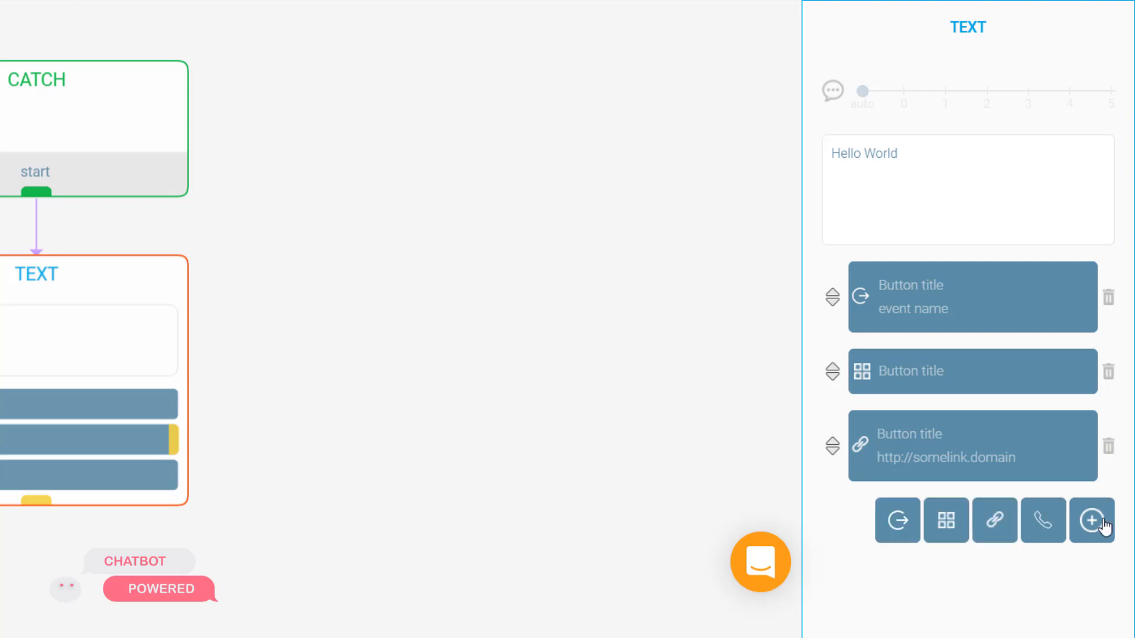
left_click(1043, 522)
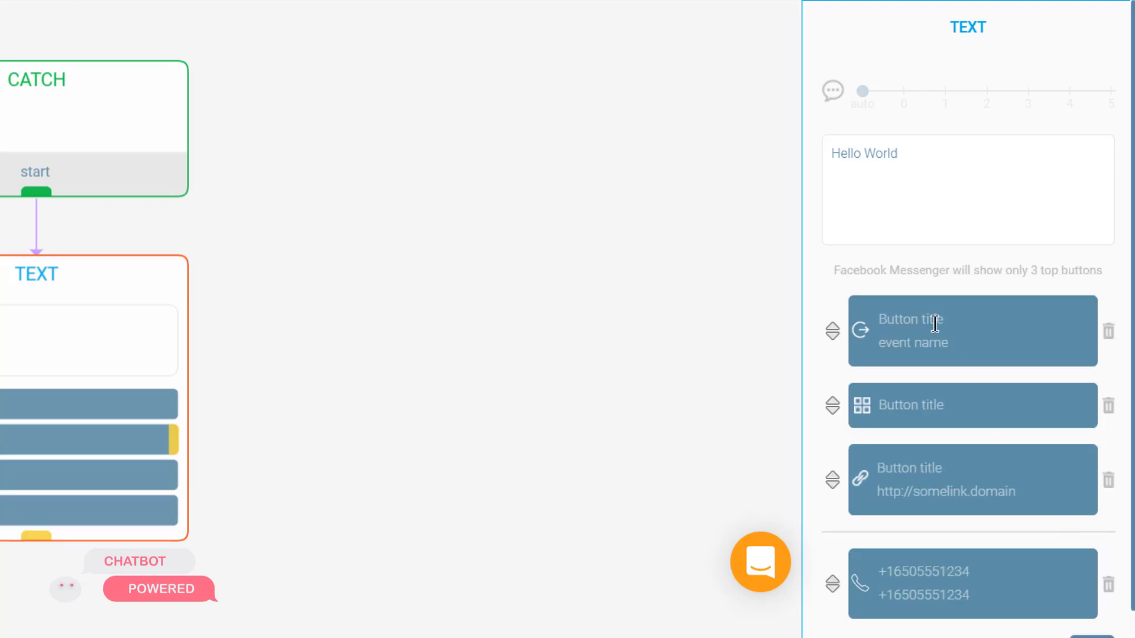
scroll(1026, 565, "down", 1)
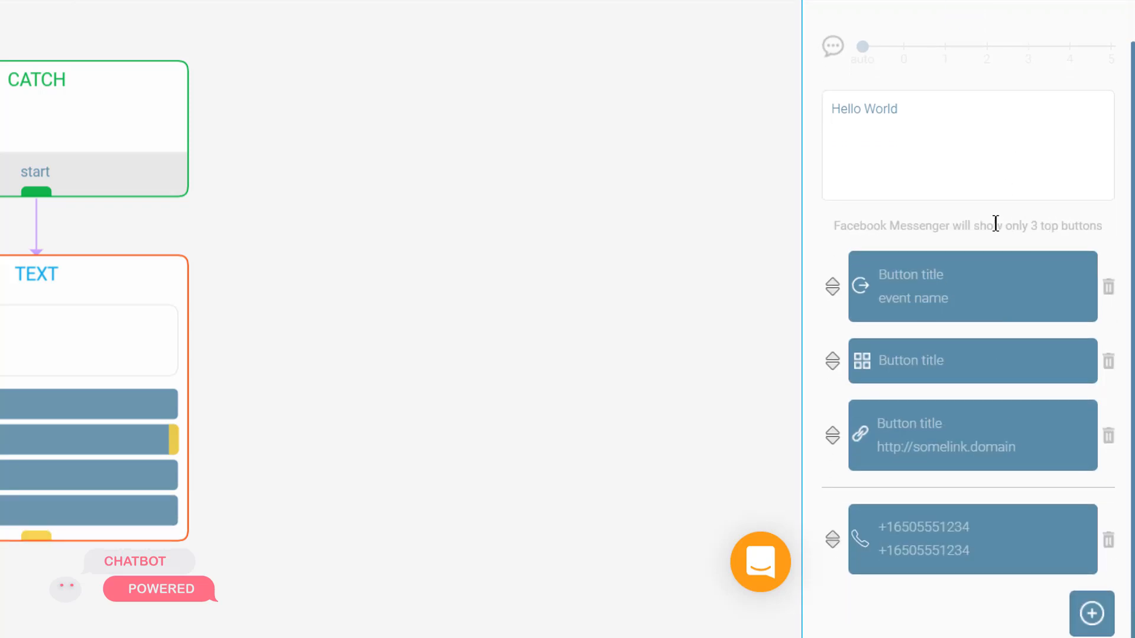
Delete the phone call button from the TEXT block and title the event button "Button 1".
triple_click(972, 225)
left_click(960, 222)
left_click(1108, 540)
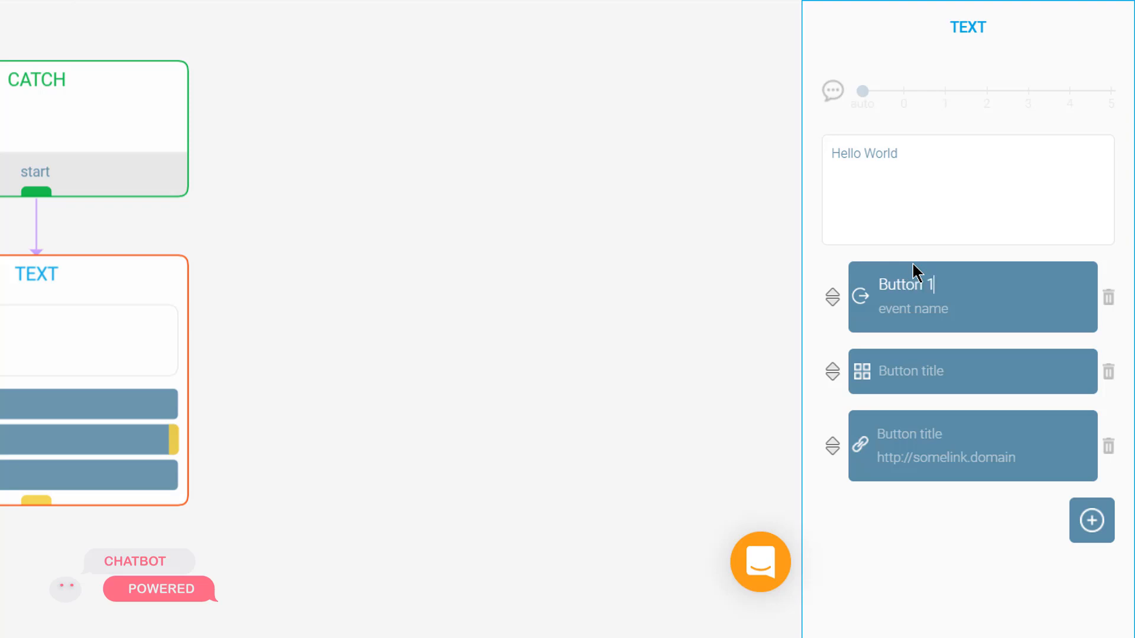
Title the block-connection button "Button 2" and the web link button "Button 3".
left_click(915, 374)
type("Button 2")
left_click(941, 428)
type("Bu")
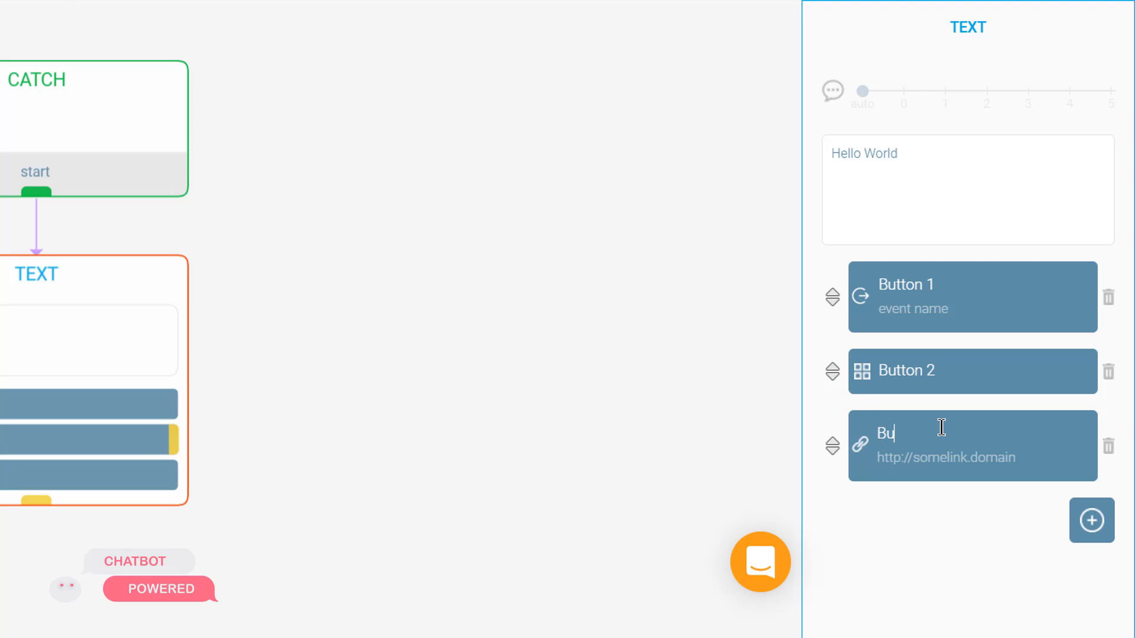
type("tton 3")
left_click(958, 283)
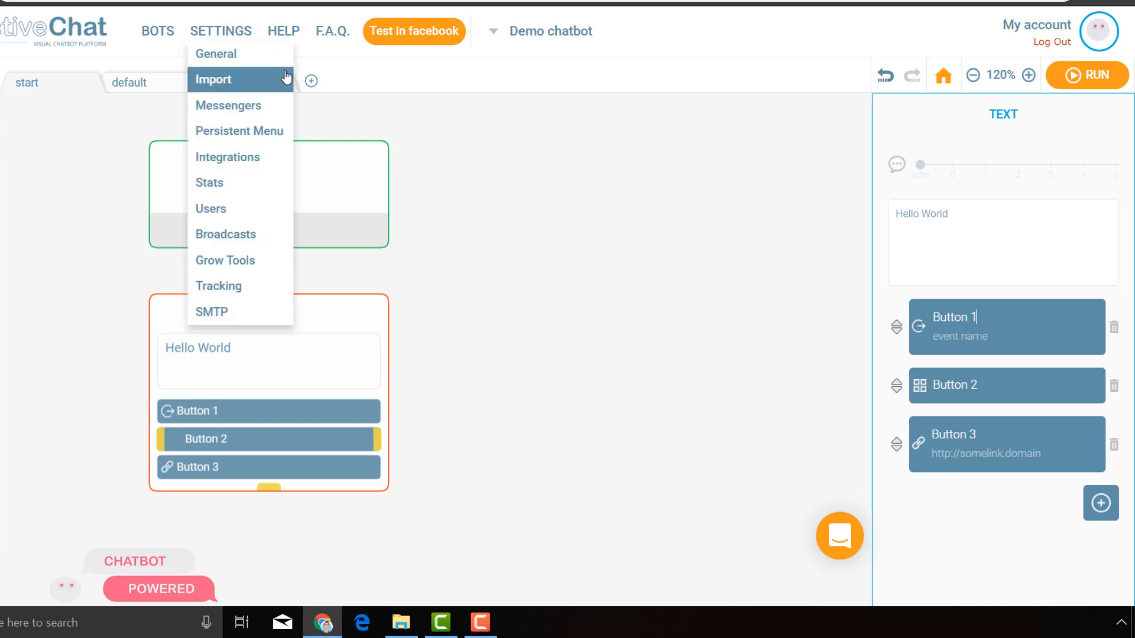
Create a new skill titled "new_skill" without a description.
left_click(311, 81)
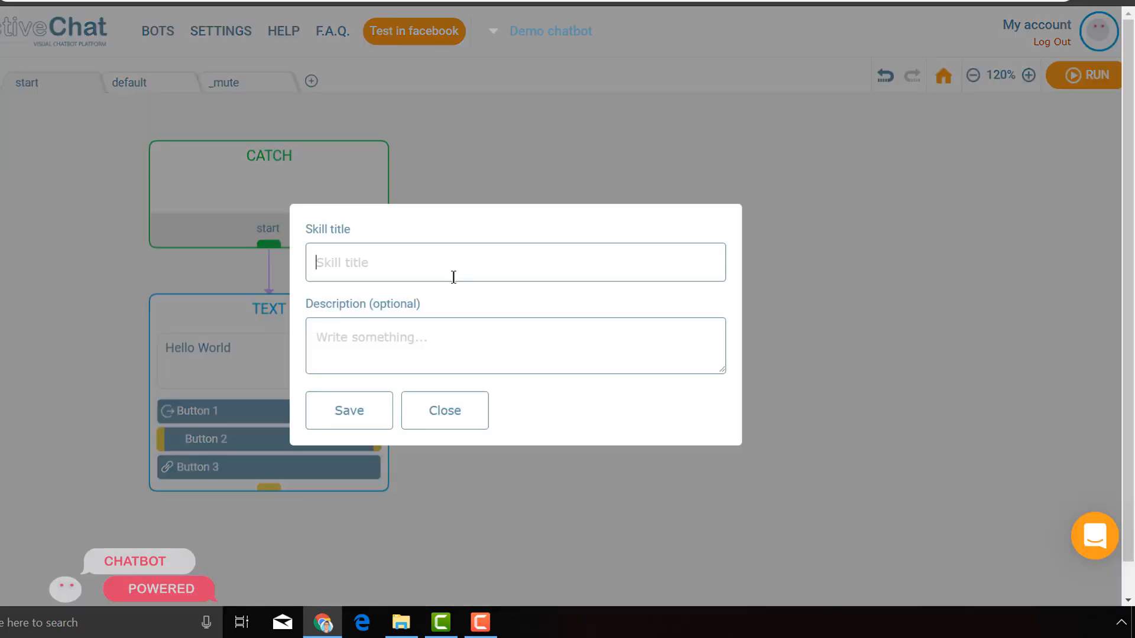
type("new_skill")
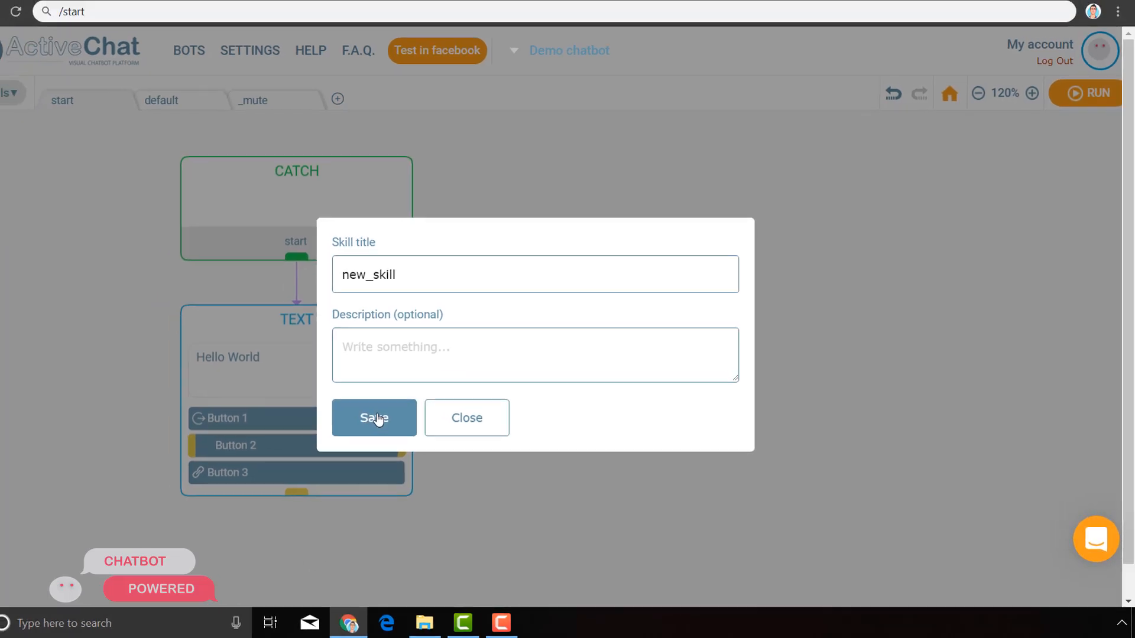
left_click(349, 410)
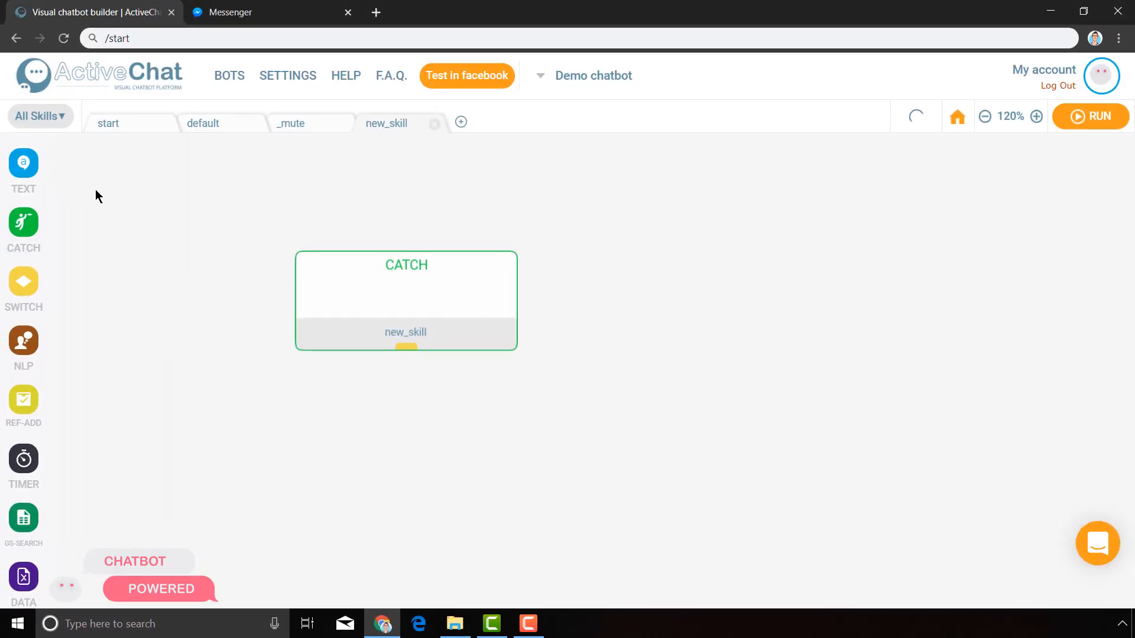
Add a TEXT block directly below the CATCH block of new_skill and connect the CATCH output to it.
left_click_drag(27, 169, 316, 360)
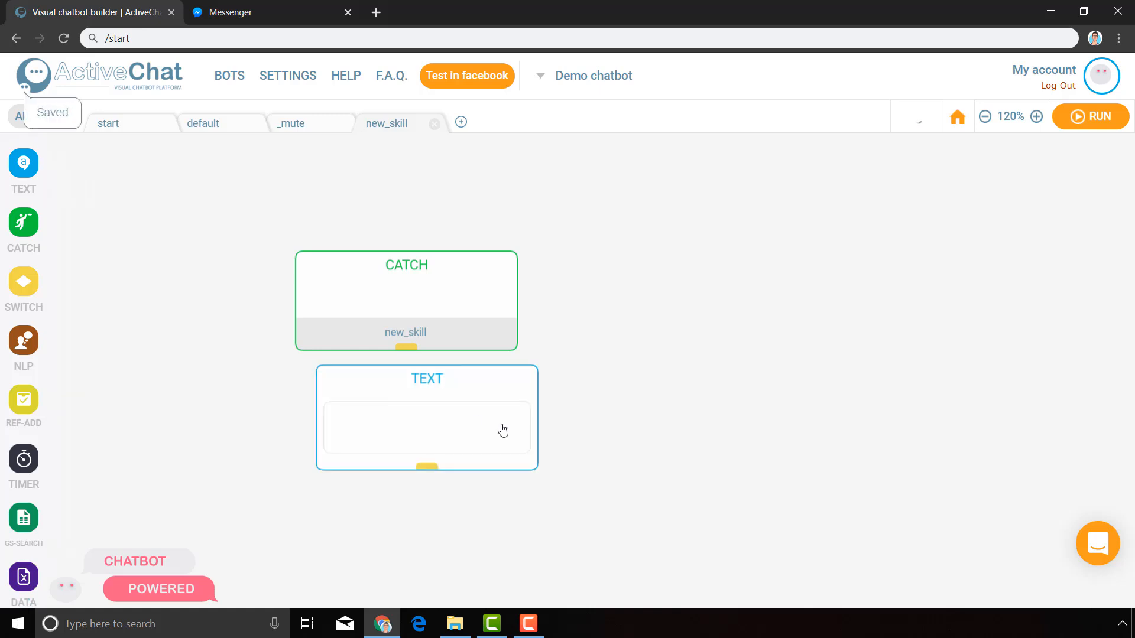
left_click_drag(492, 396, 472, 397)
left_click_drag(407, 346, 407, 410)
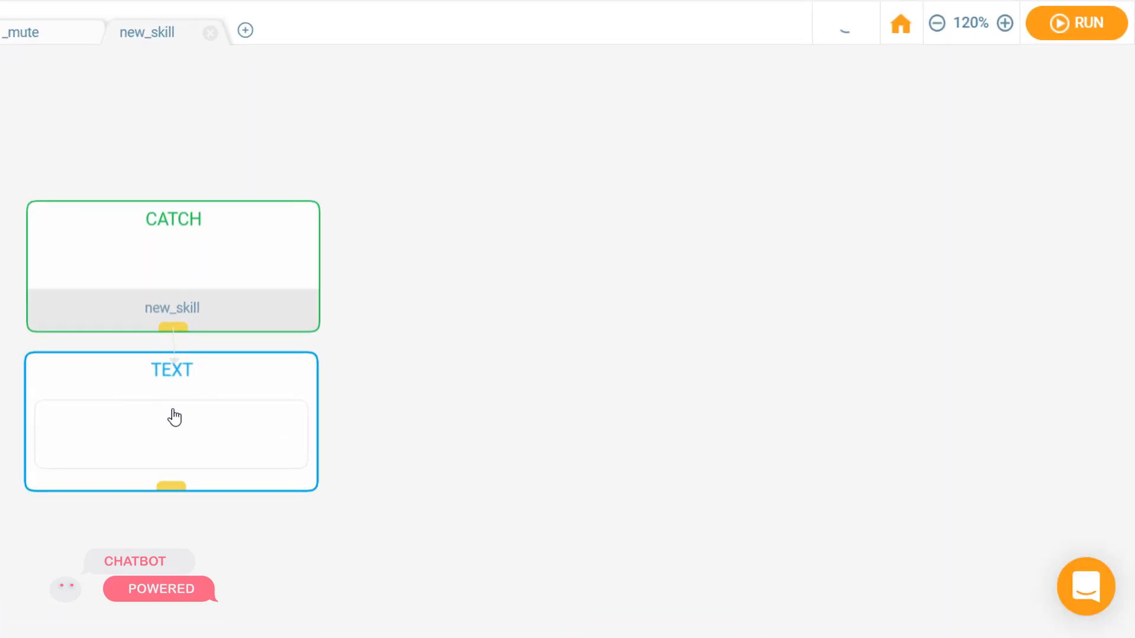
Set the message of the TEXT block in new_skill to "You are in the new skill".
left_click(174, 418)
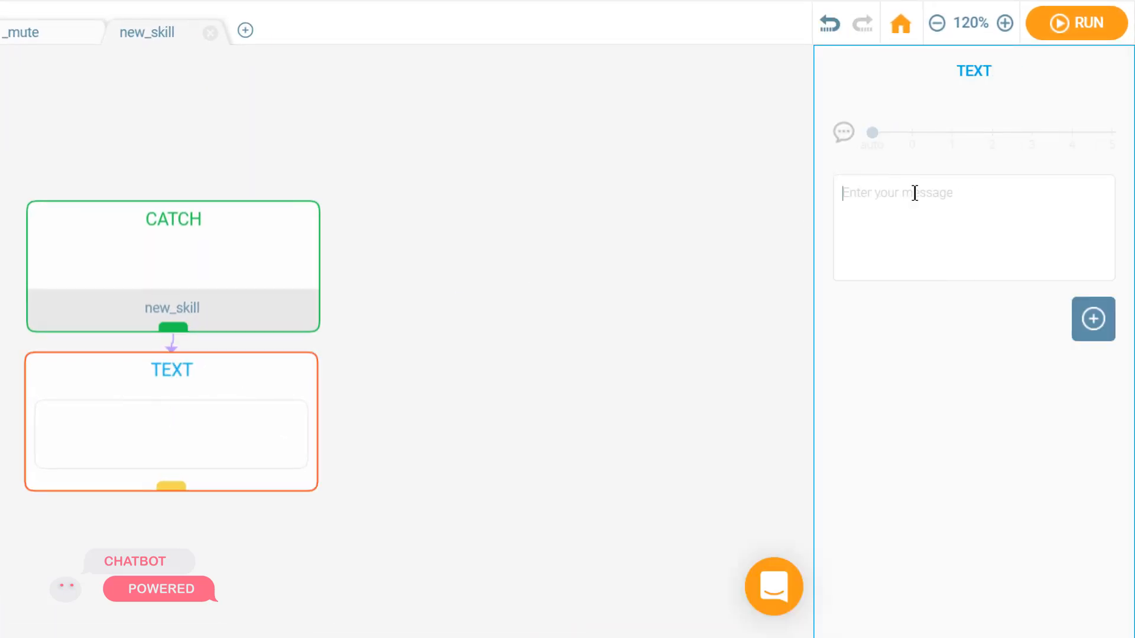
type("You are in the new skill")
left_click(890, 195)
key("Delete")
left_click(763, 354)
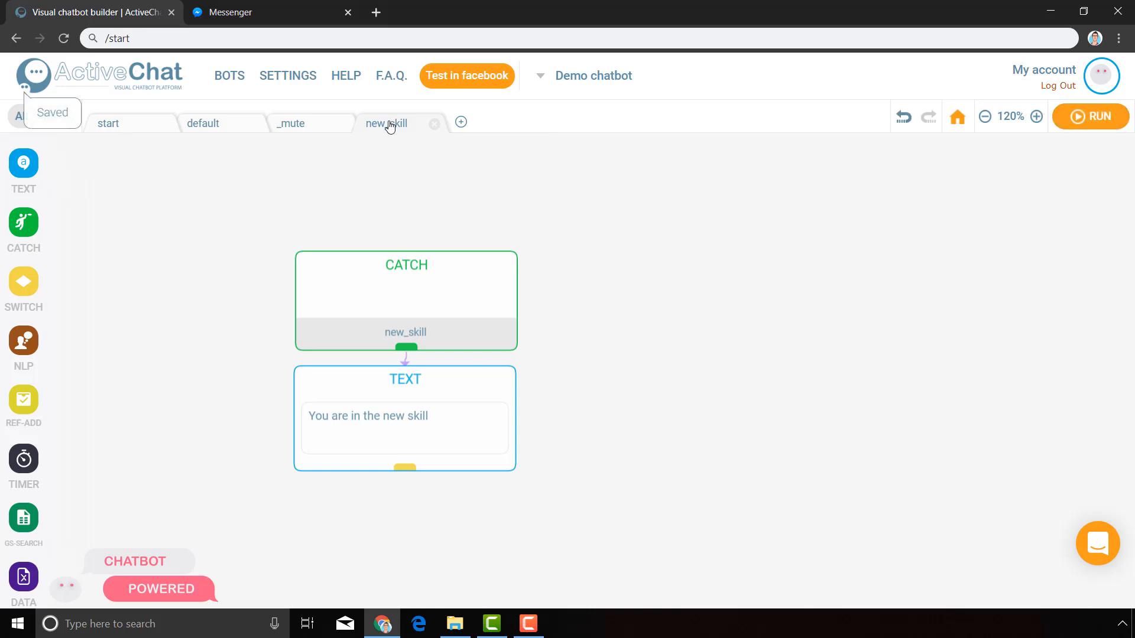
In the start skill's TEXT block, set Button 1's event name to "new_skill".
left_click(136, 126)
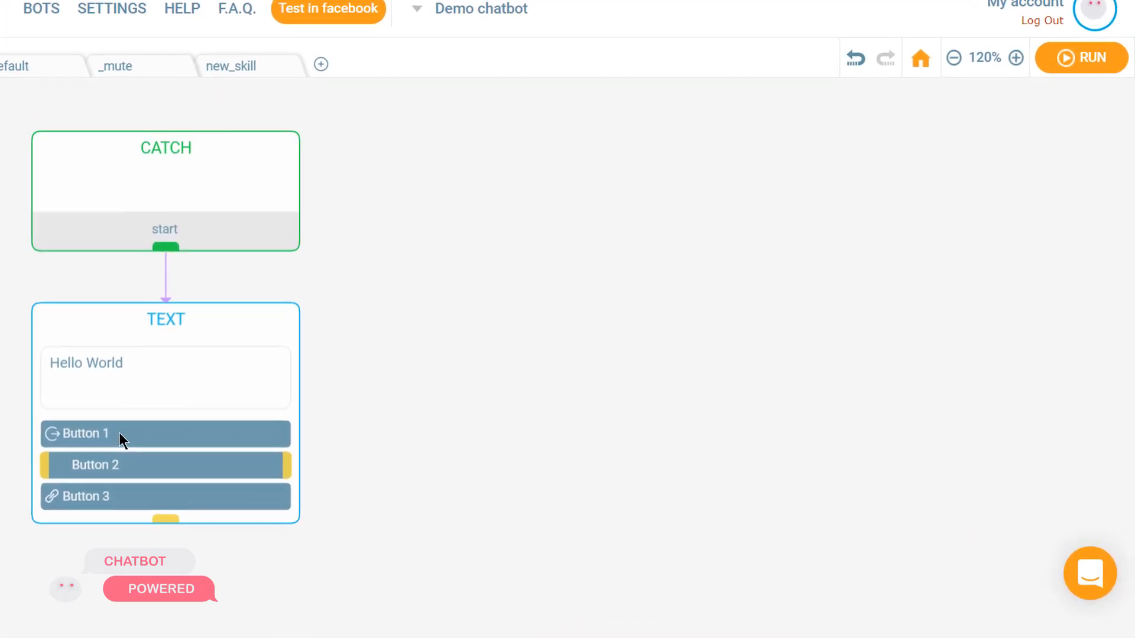
left_click(193, 352)
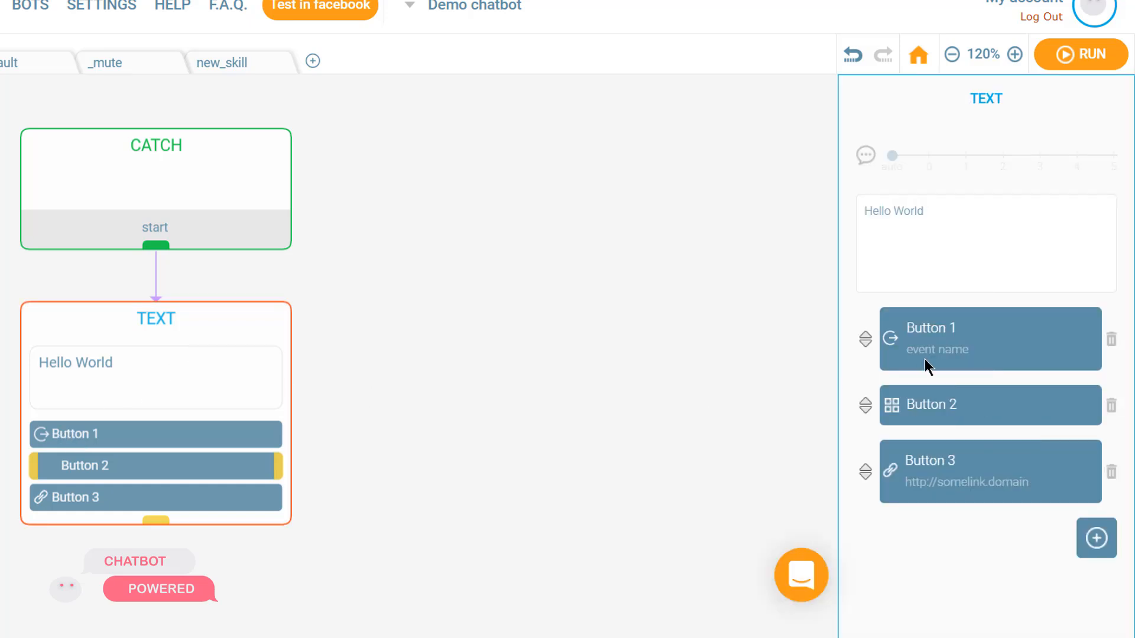
left_click(925, 359)
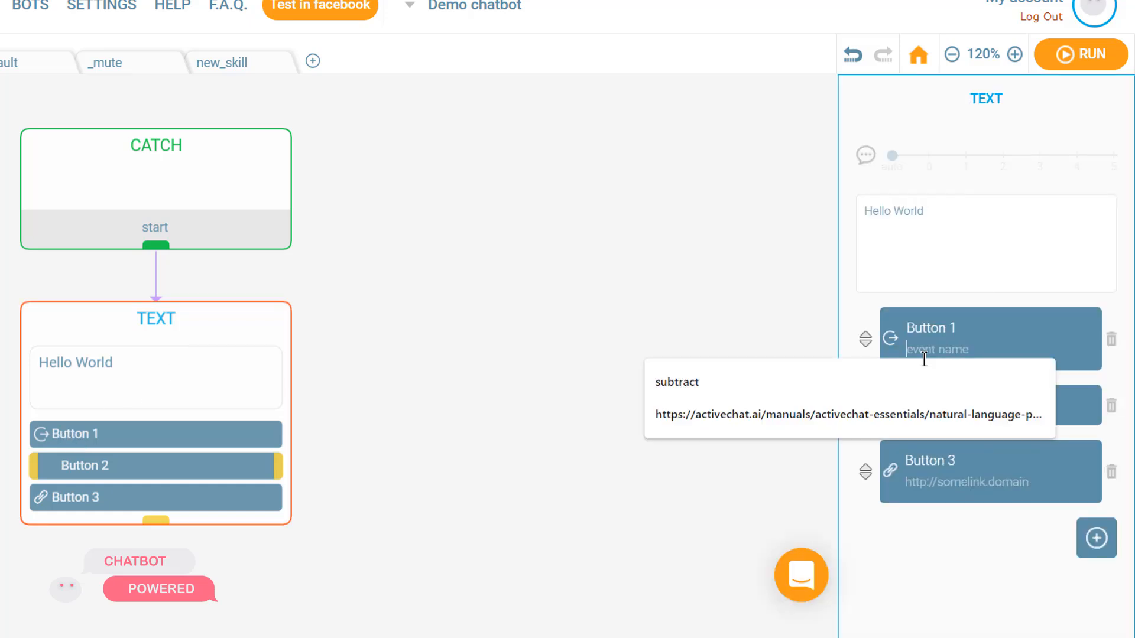
left_click(228, 64)
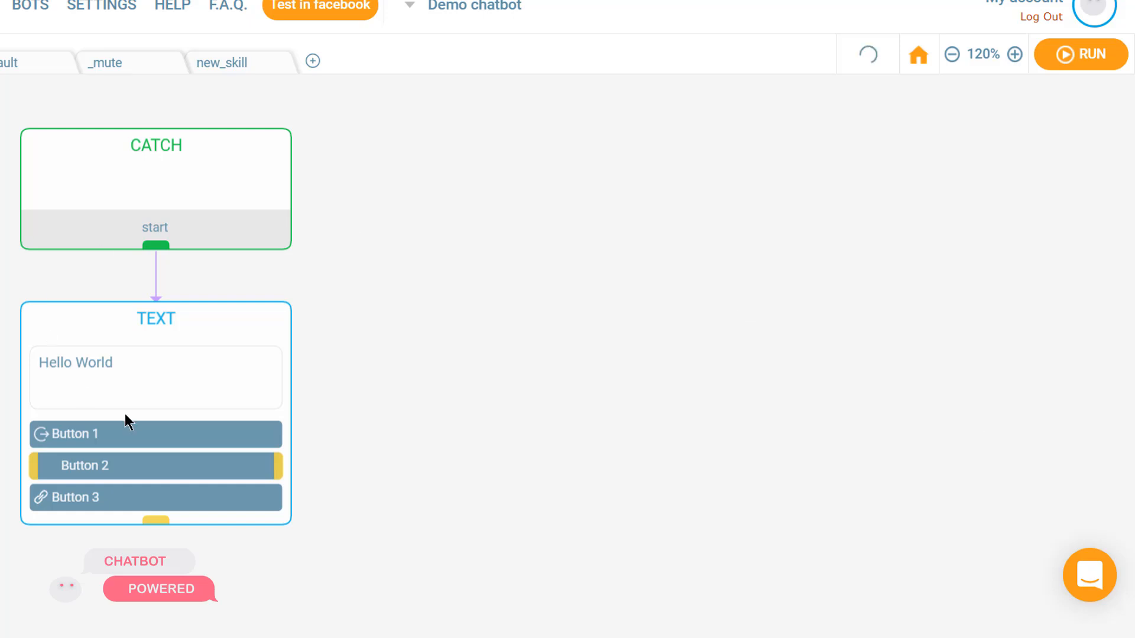
left_click(125, 414)
left_click(989, 342)
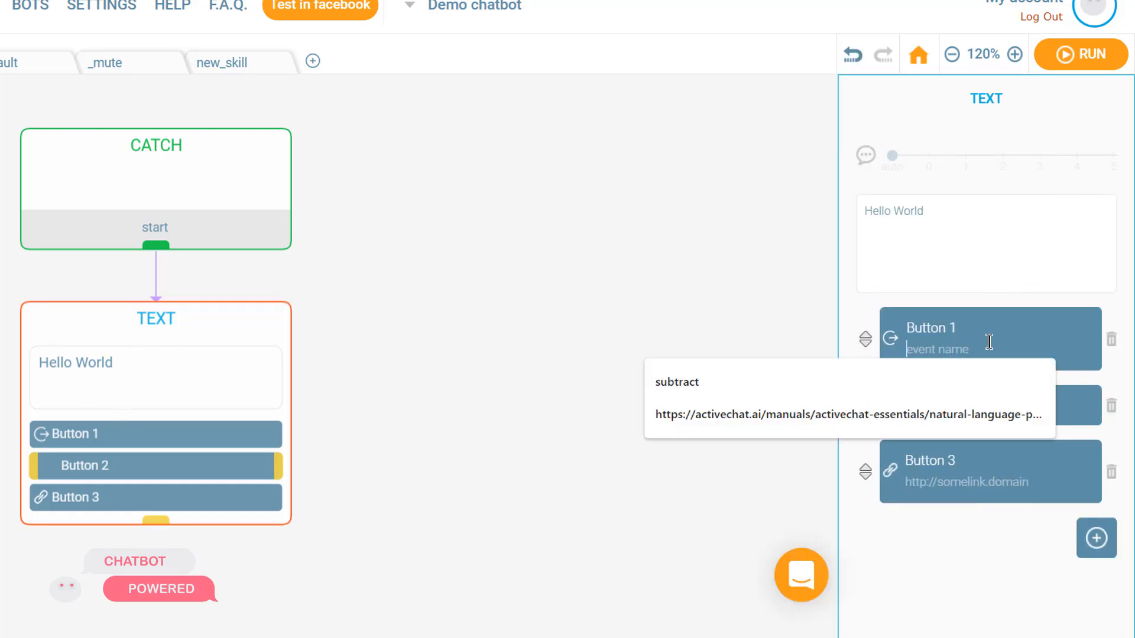
type("new")
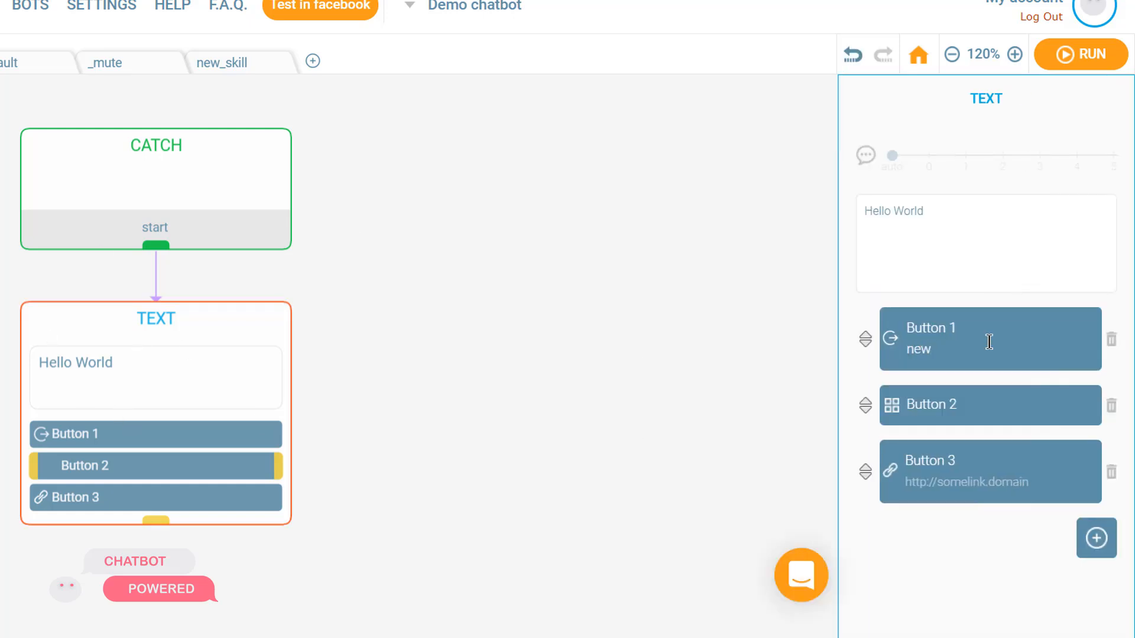
type("_skill")
Examine the blocks of new_skill and the Button 2 settings in the start skill's TEXT block.
left_click(237, 61)
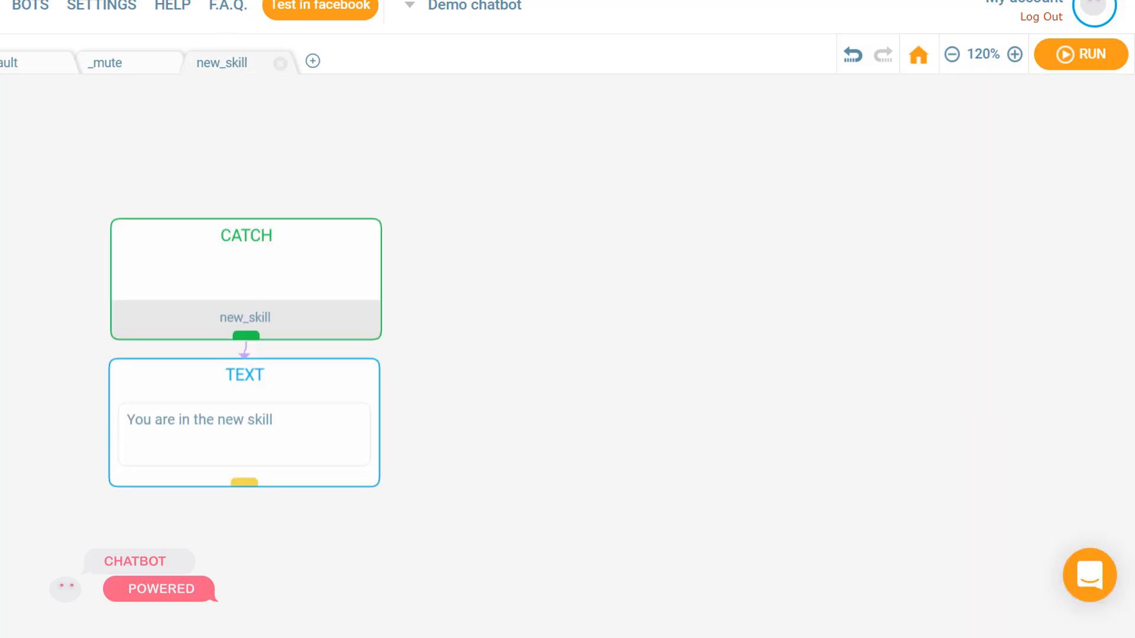
left_click(8, 62)
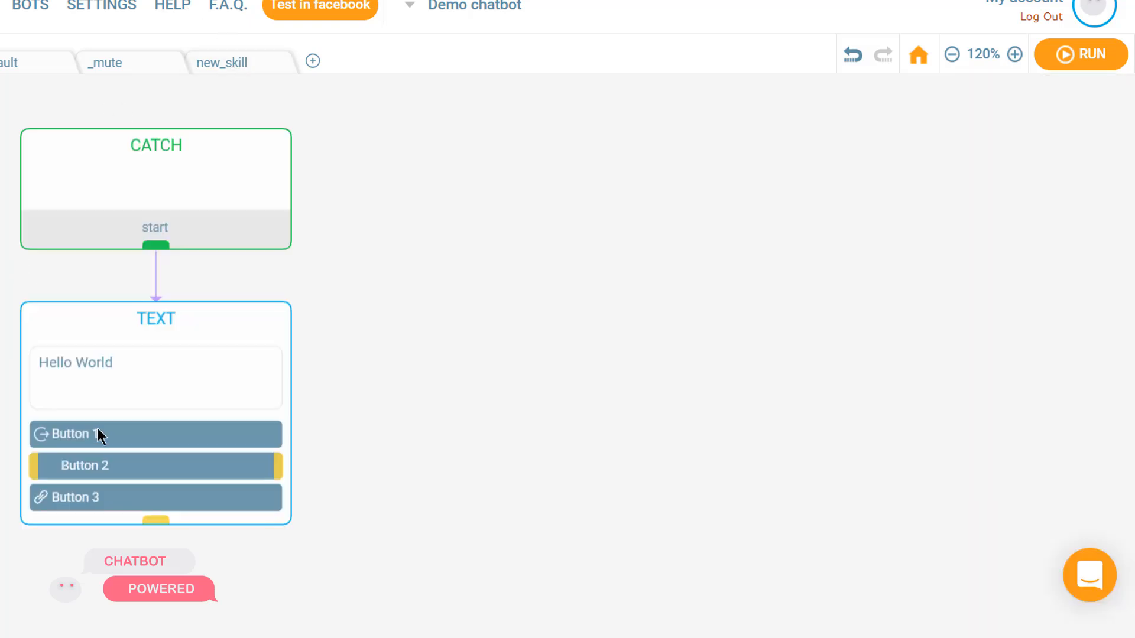
left_click(188, 370)
triple_click(984, 404)
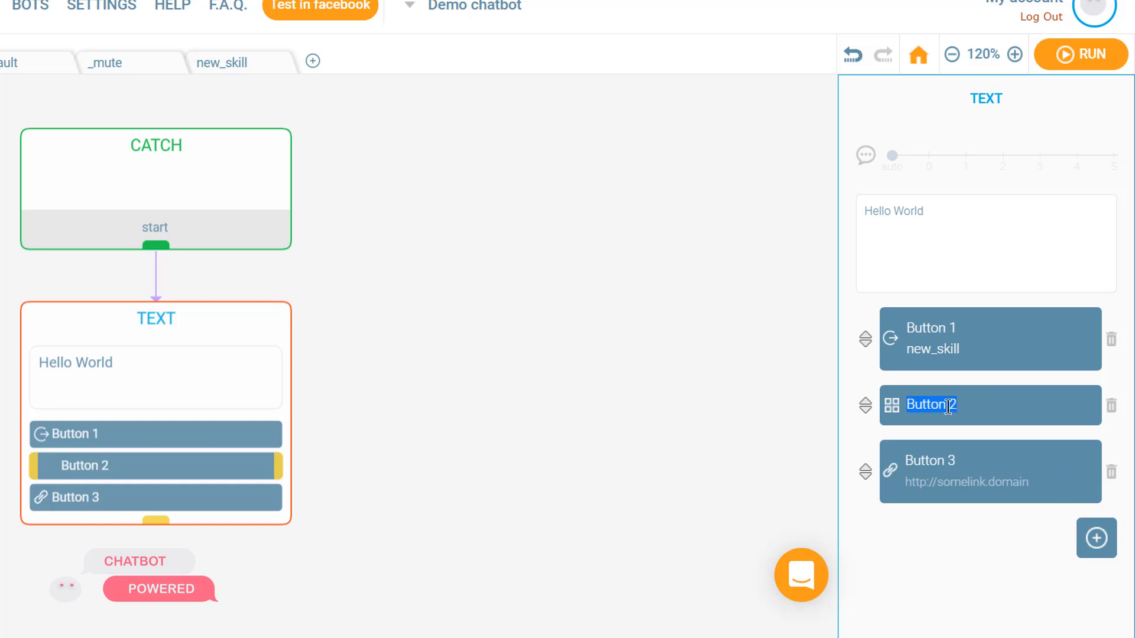
left_click(974, 407)
left_click(185, 500)
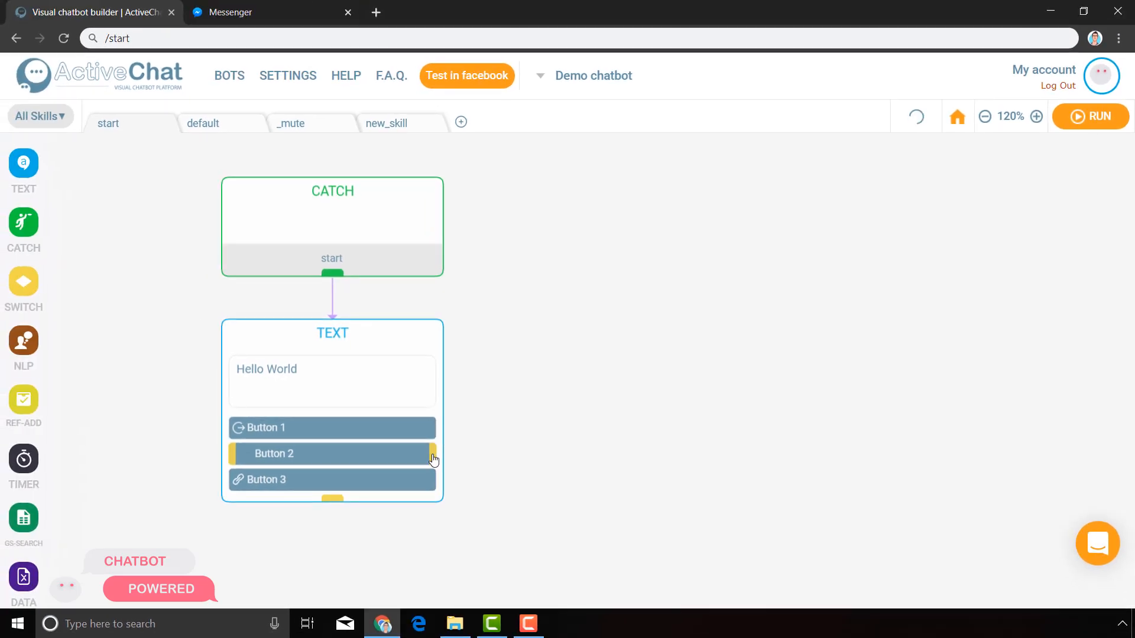
left_click_drag(434, 460, 550, 357)
right_click(435, 453)
left_click(35, 117)
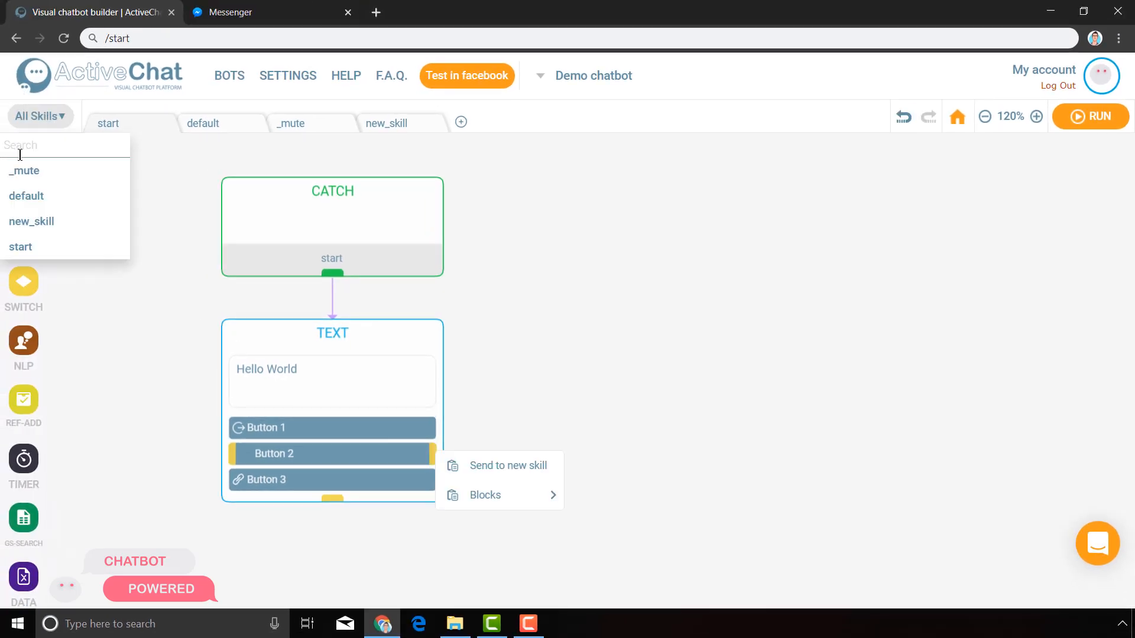
left_click(243, 210)
Add a second TEXT block beside the Hello World block in the start skill and connect Button 2 to it.
left_click_drag(25, 171, 581, 309)
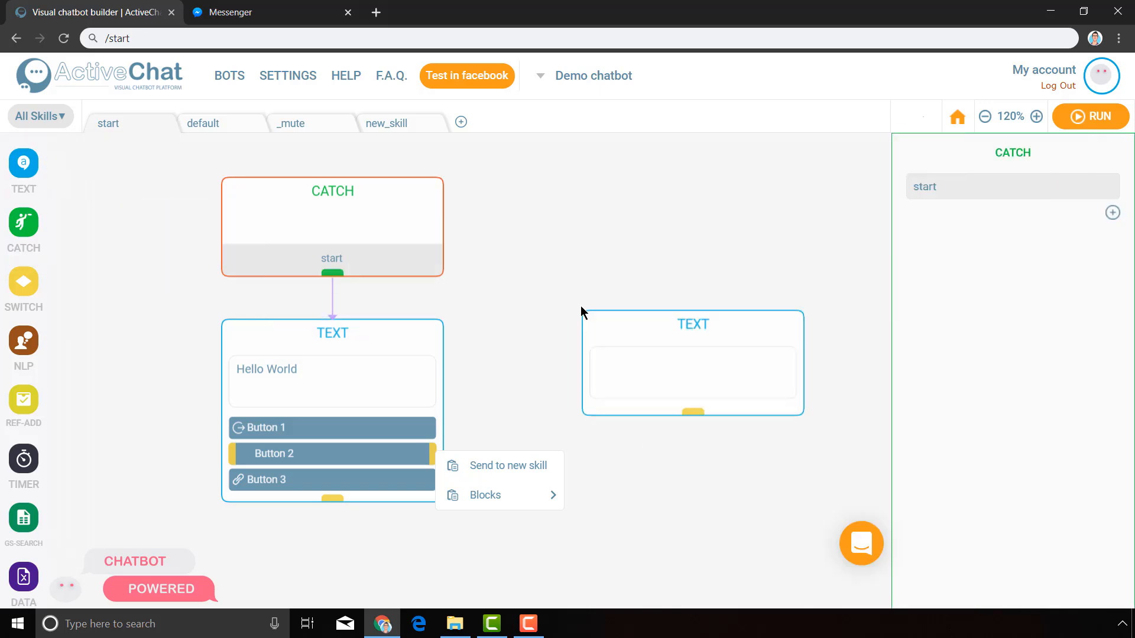
left_click(480, 425)
left_click_drag(433, 459, 707, 367)
Set the message of the TEXT block connected to Button 2 to "Output of button 2".
left_click(1044, 248)
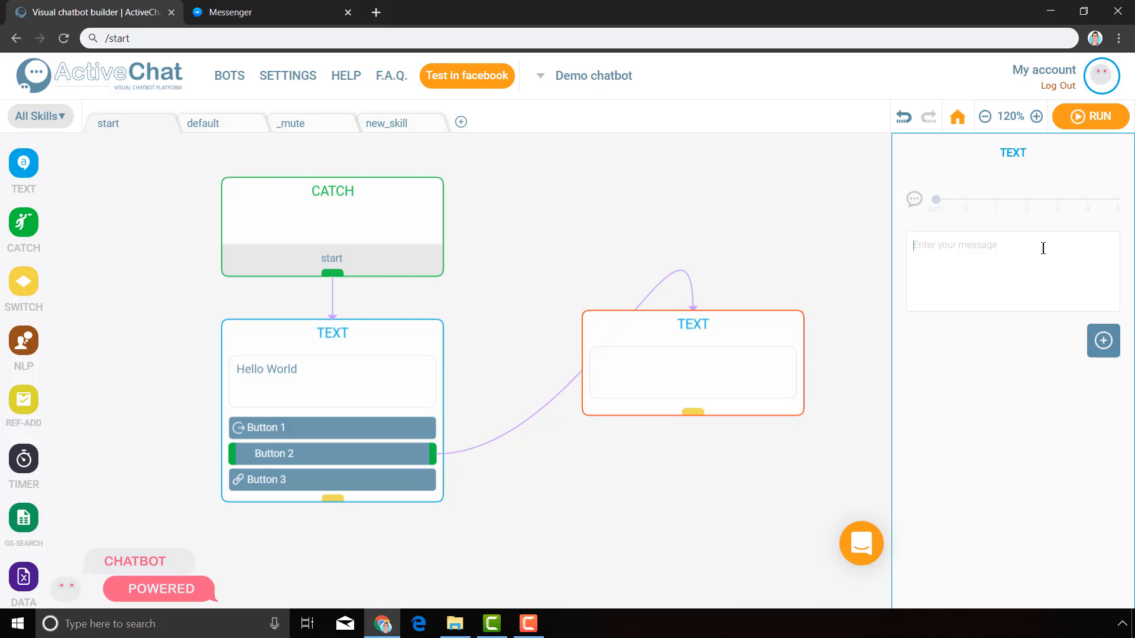
type("Out")
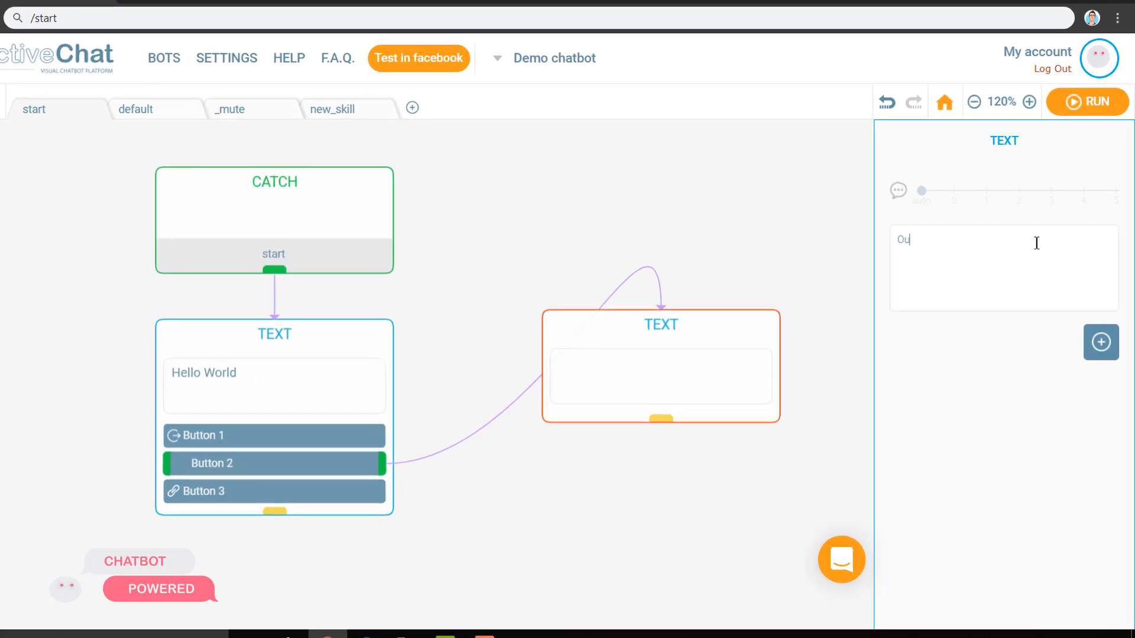
type("out")
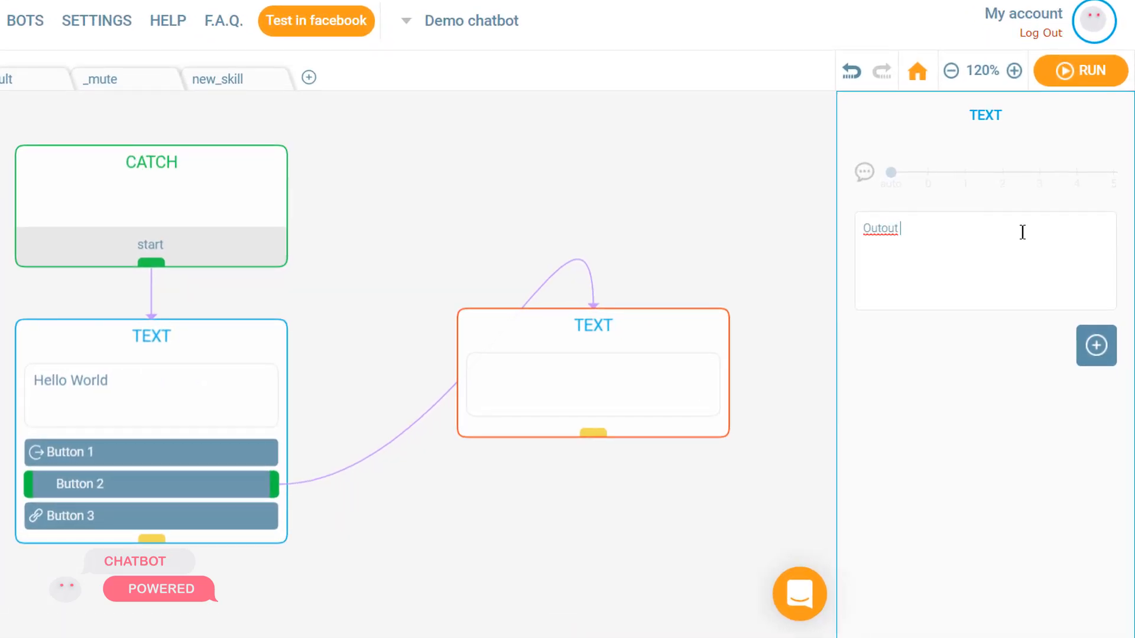
key("BackSpace")
key("BackSpace")
type("tput of button")
left_click(698, 131)
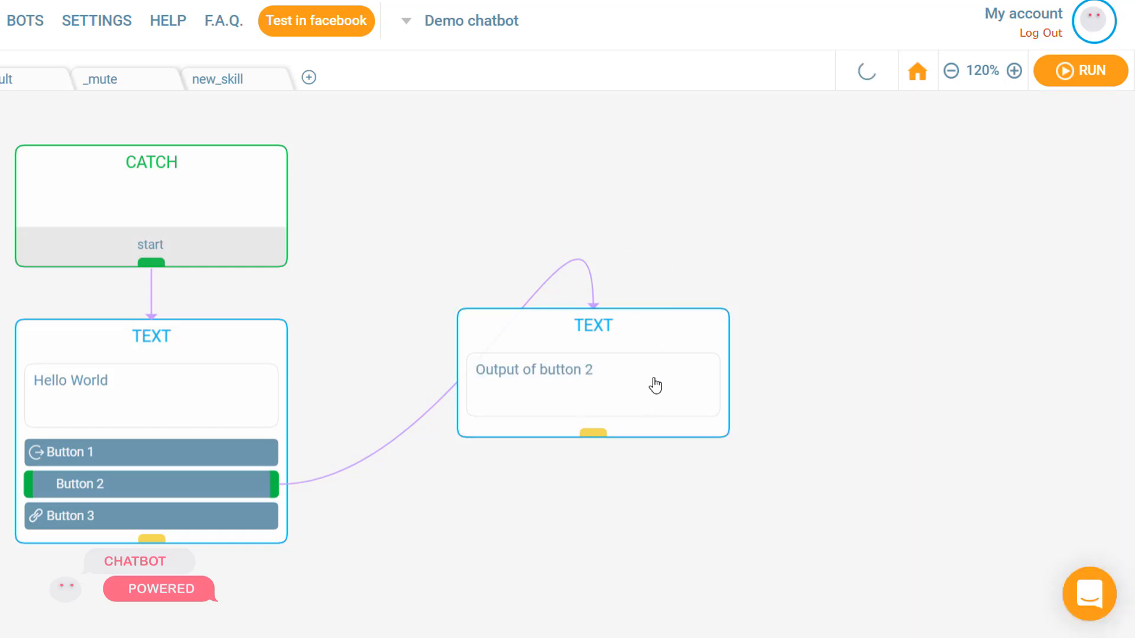
Set Button 3's web link in the Hello World block to the suggested activechat.ai manual page address.
left_click(160, 365)
left_click(1020, 500)
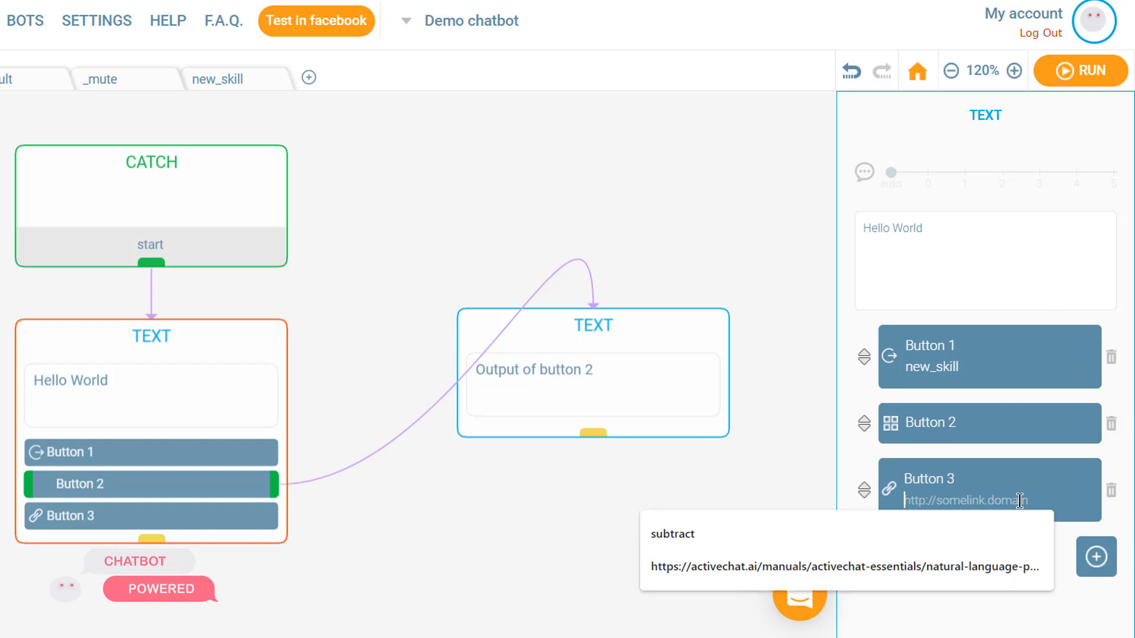
left_click(937, 563)
left_click_drag(946, 500, 1037, 530)
left_click(718, 506)
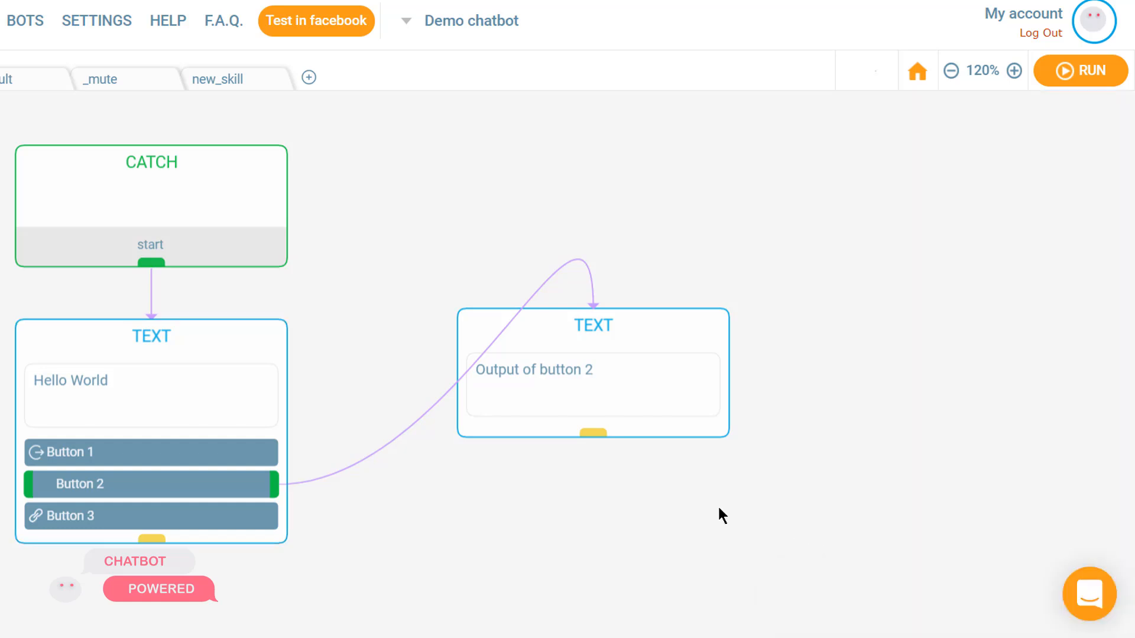
Build the bot and send "/start" in the Messenger conversation to test the message with its three buttons.
left_click(1082, 71)
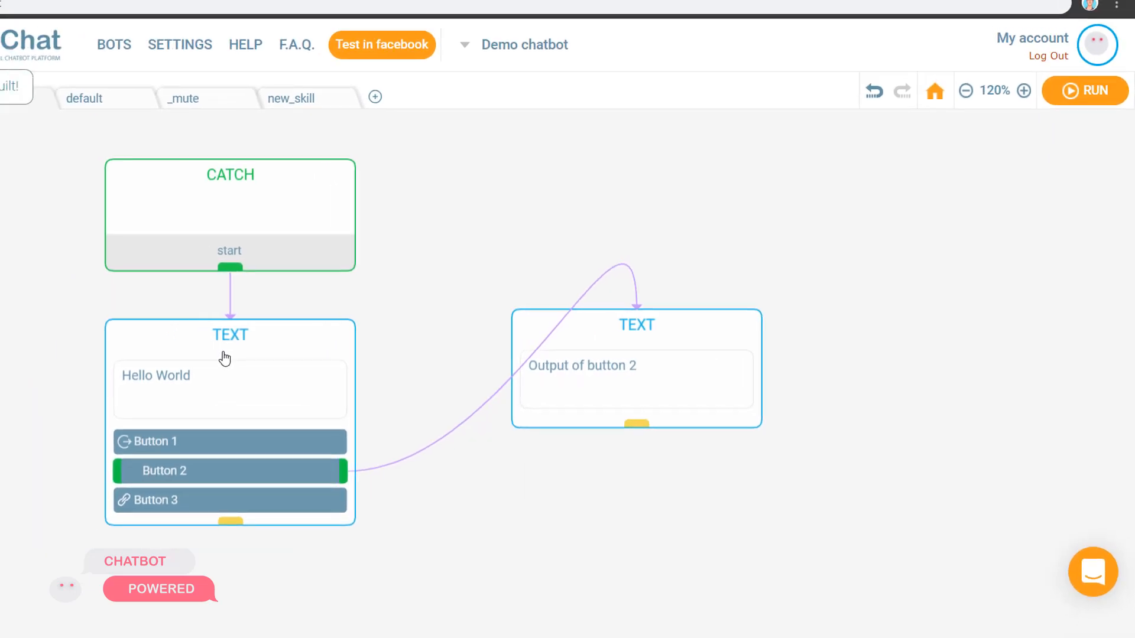
left_click(243, 7)
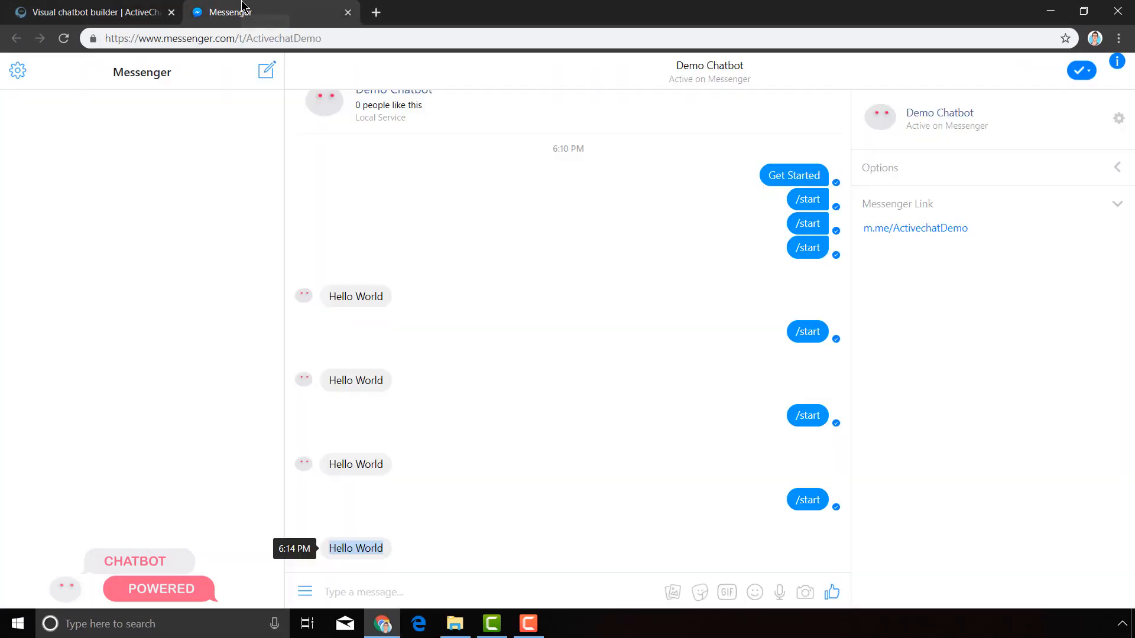
left_click(596, 590)
left_click(135, 7)
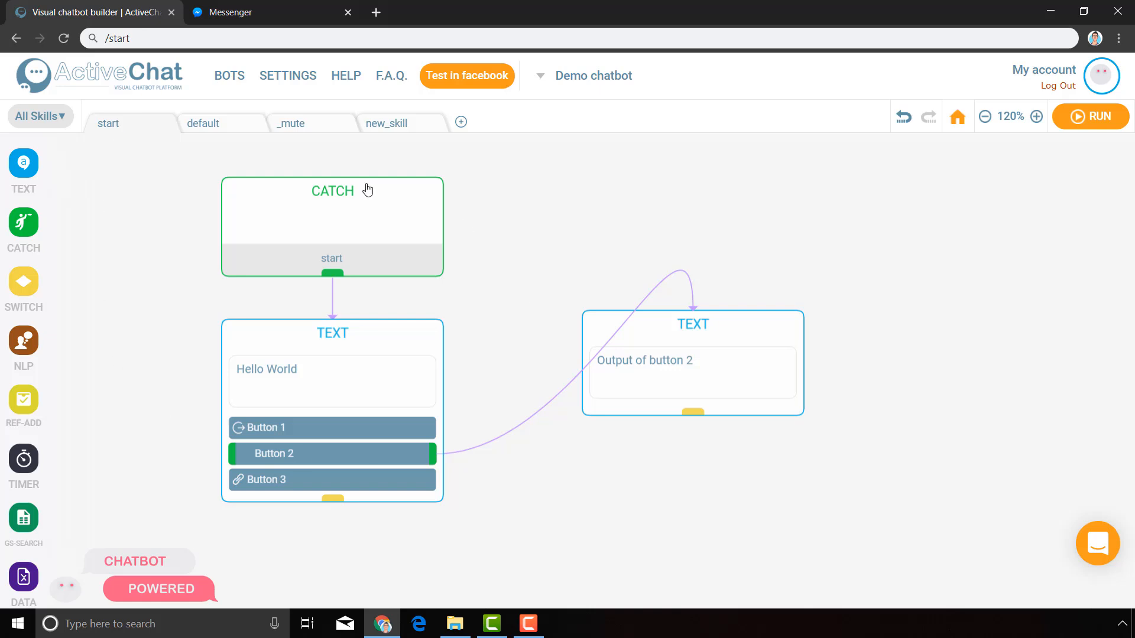
left_click(220, 14)
type("/start")
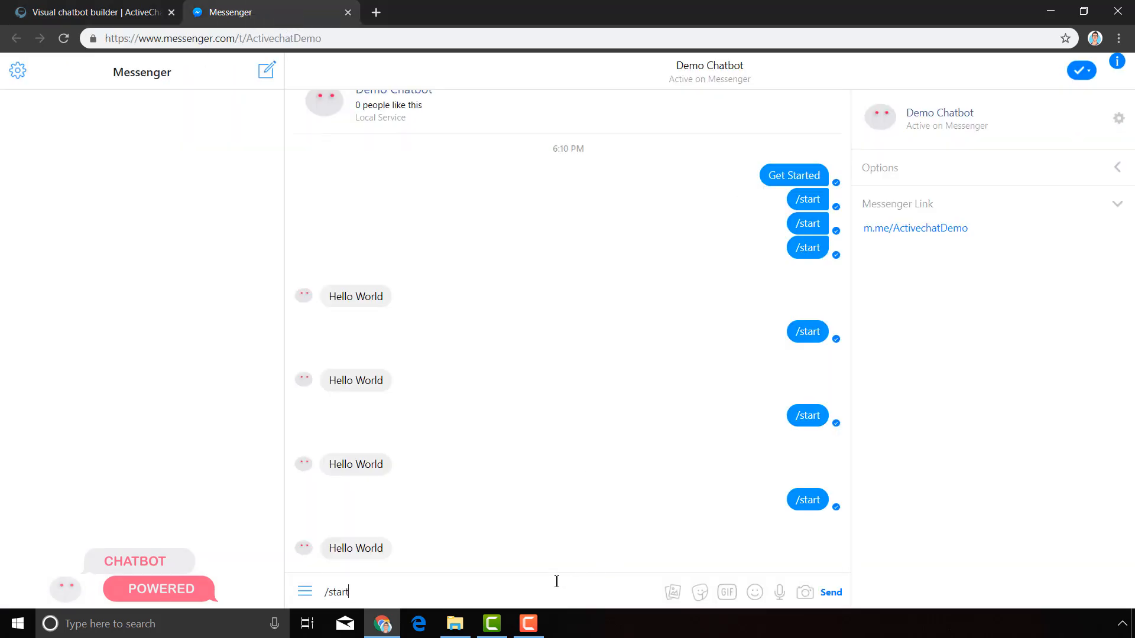
key("Return")
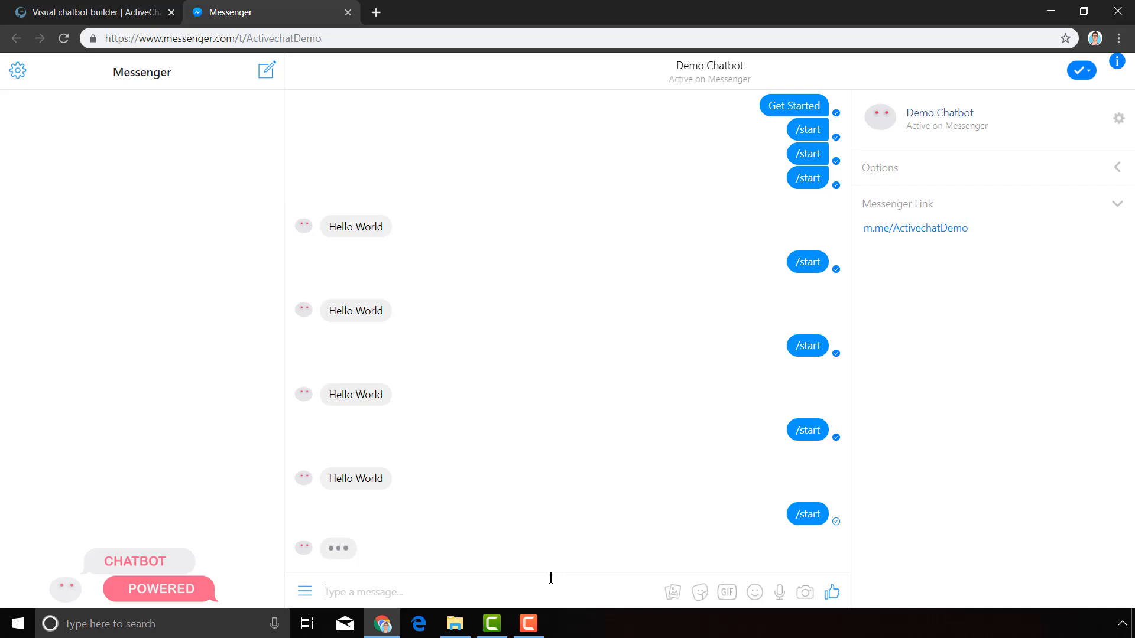
left_click(106, 8)
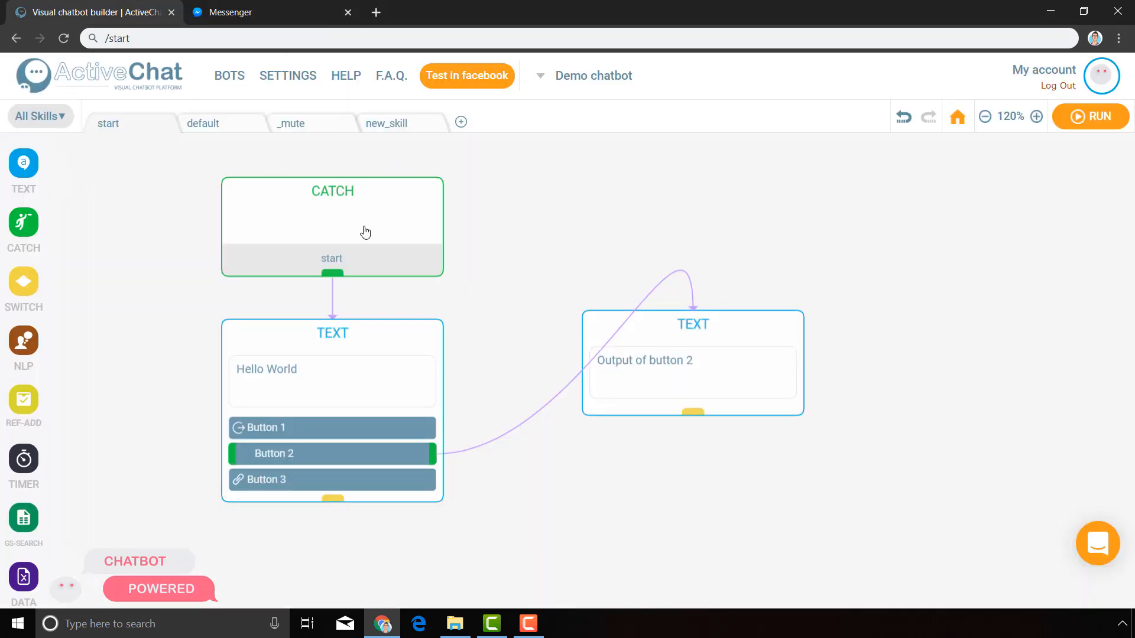
left_click(338, 7)
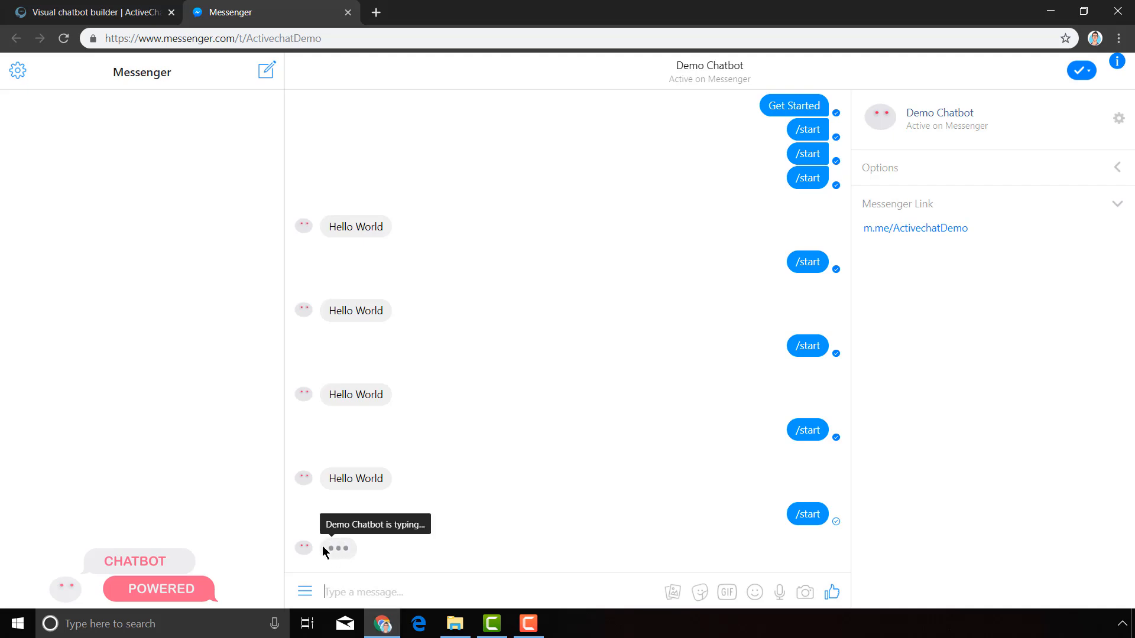
Reload the Messenger conversation with the demo bot and send "/start" again to get the Hello World message with its buttons.
left_click(109, 6)
left_click(381, 344)
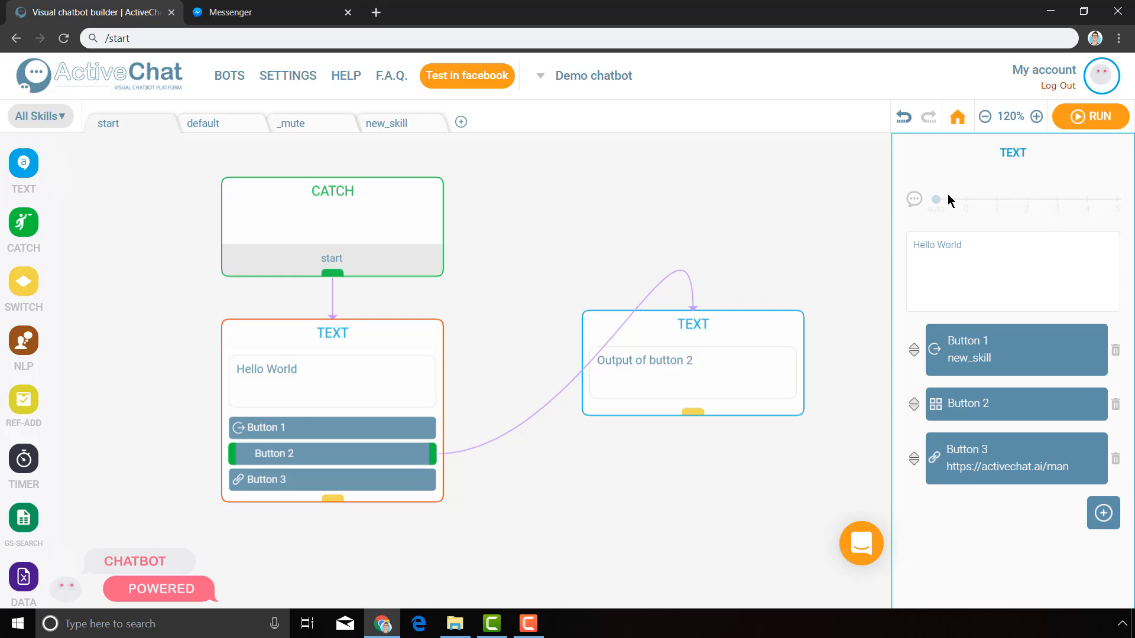
left_click(278, 11)
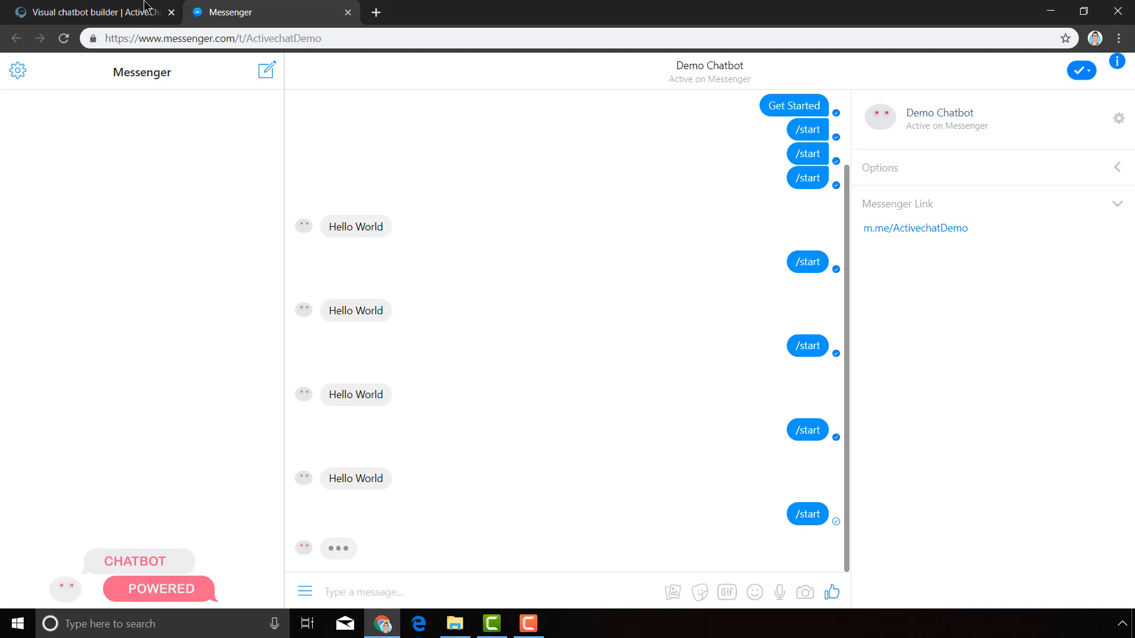
left_click(63, 37)
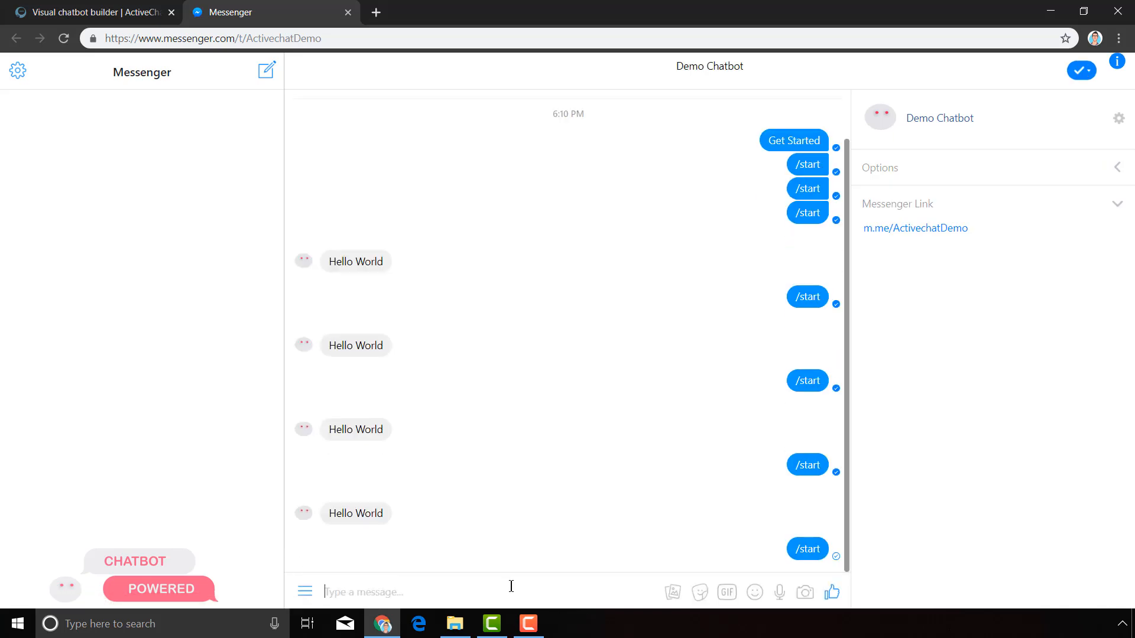
type("/start")
key("Return")
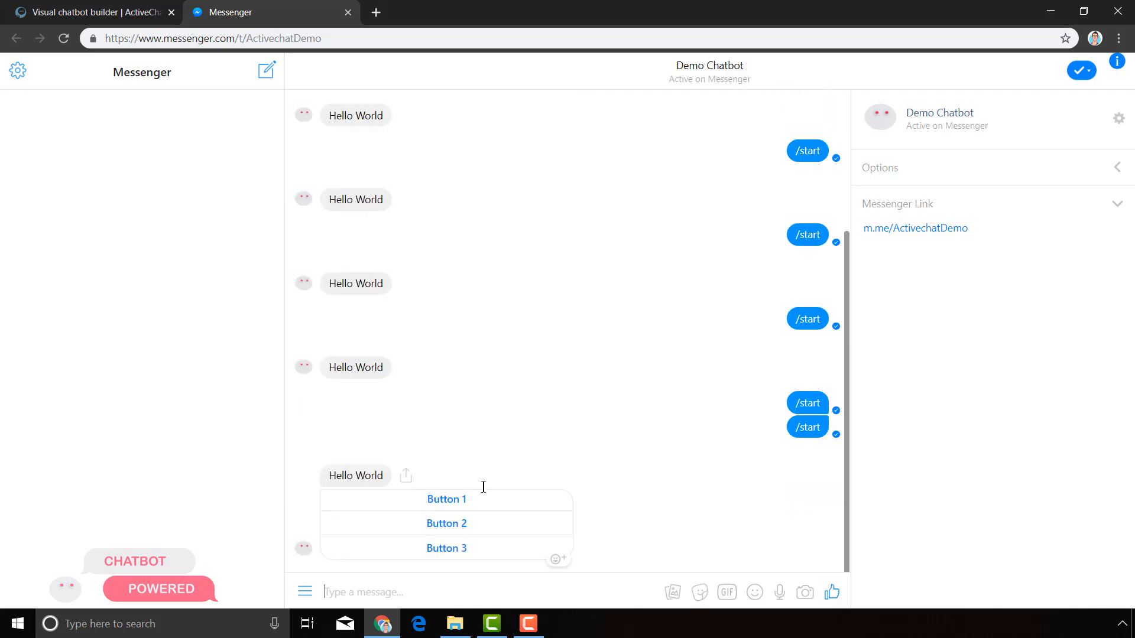
triple_click(334, 473)
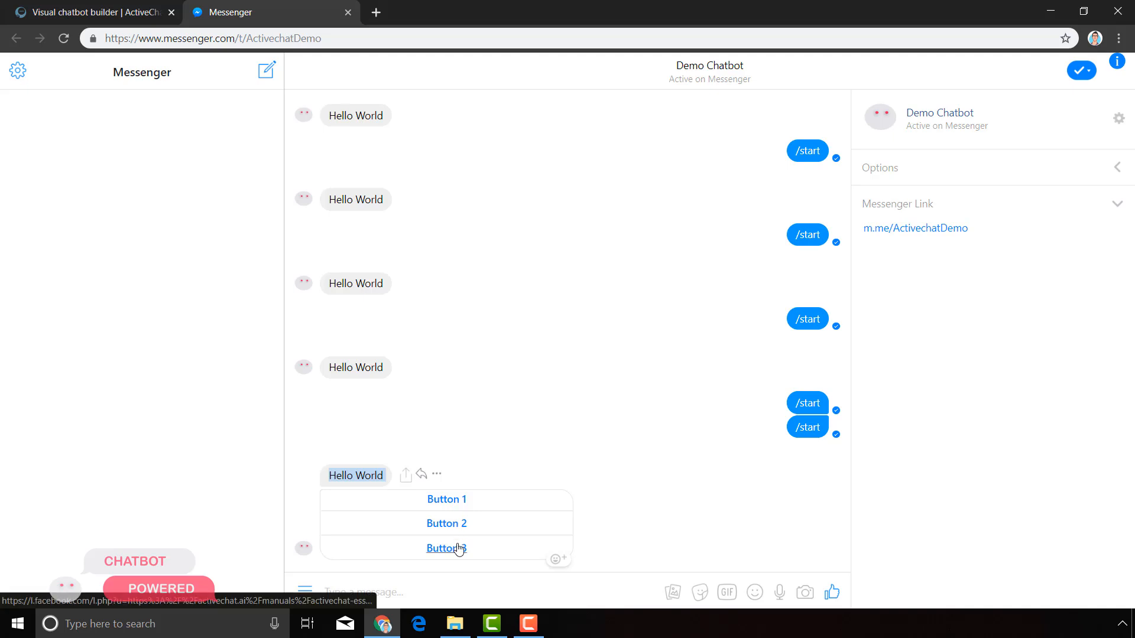
Check Button 1's new_skill event and the new_skill message in the ActiveChat builder, and test Button 1 in the Messenger conversation.
left_click(118, 11)
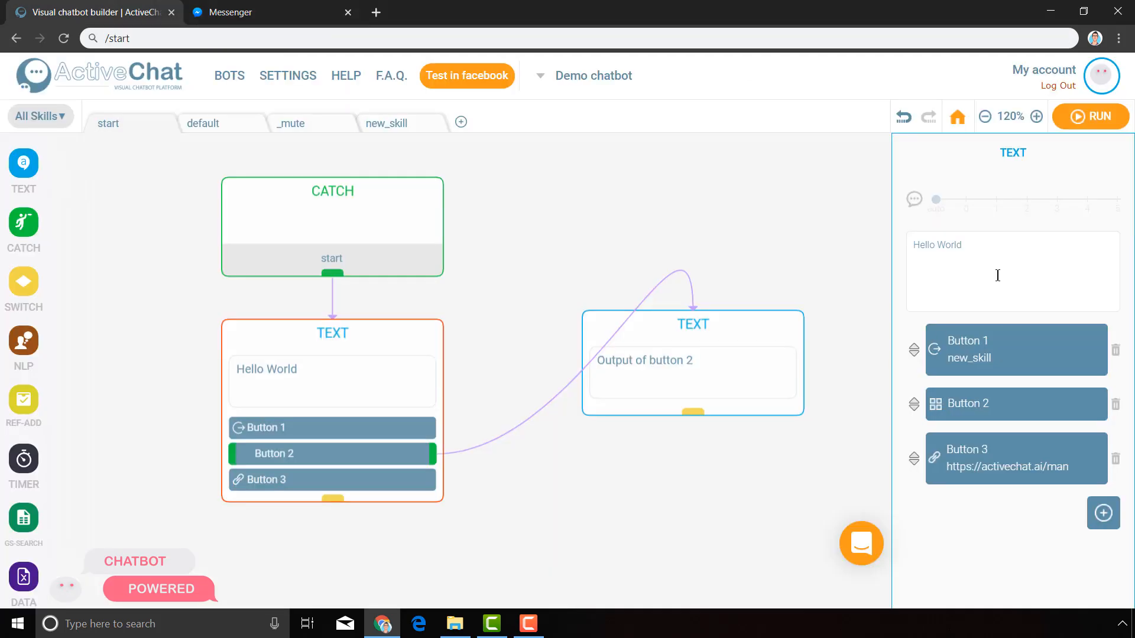
double_click(976, 340)
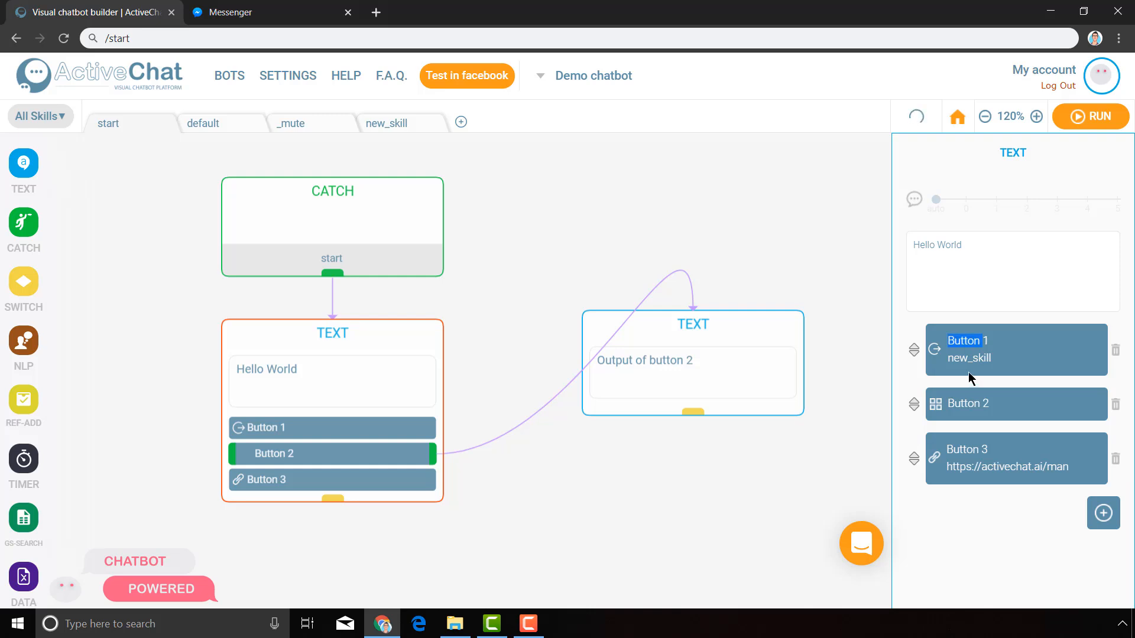
double_click(964, 359)
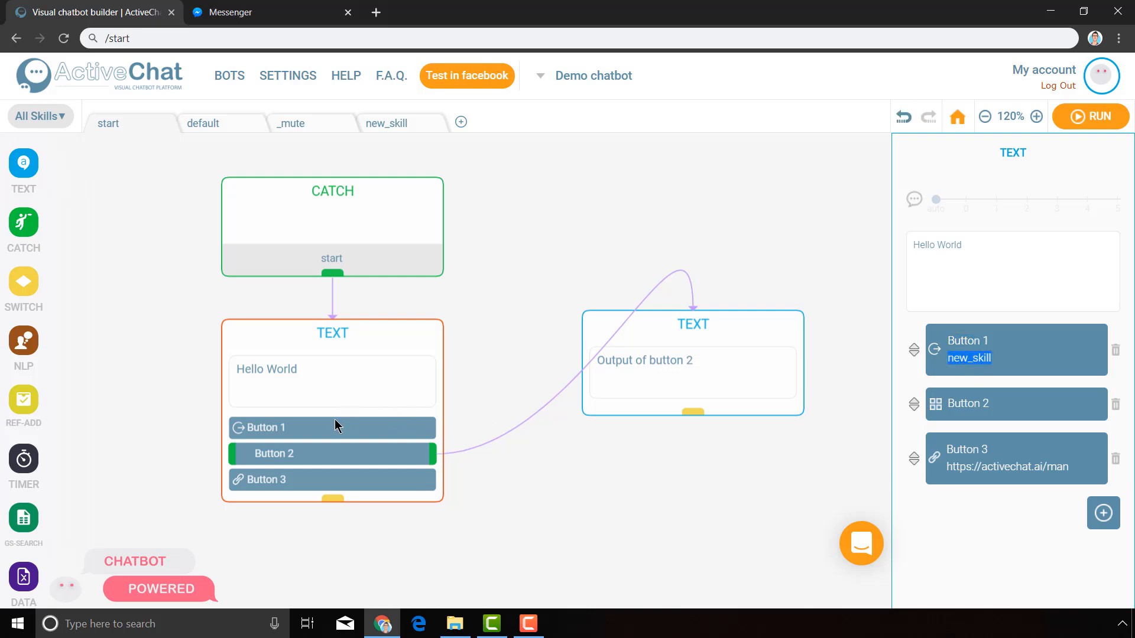
left_click(268, 427)
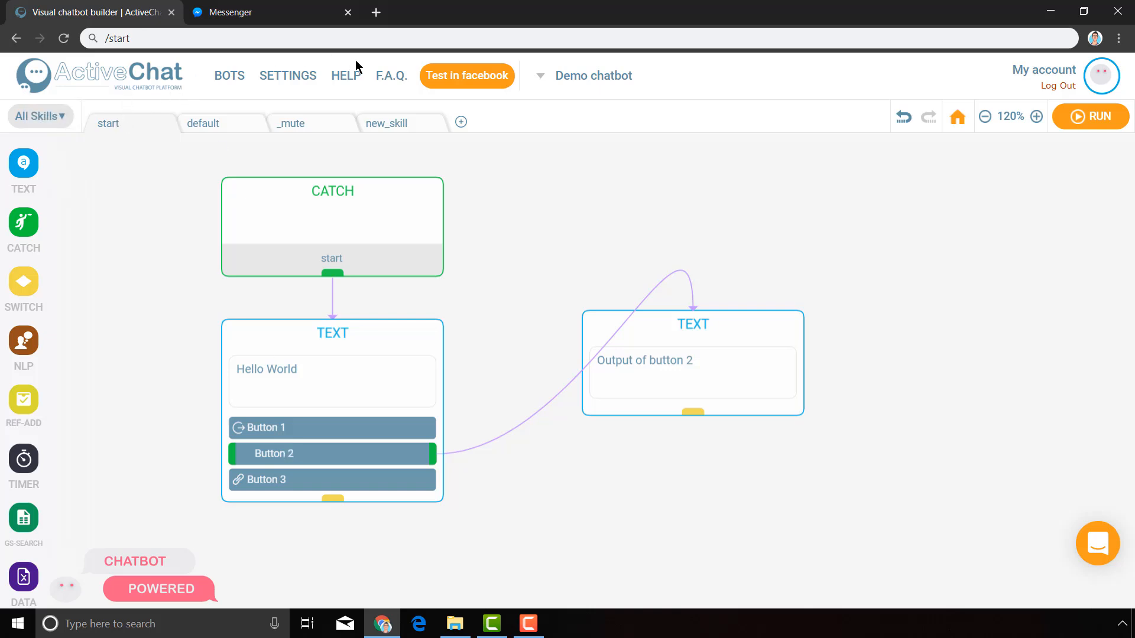
left_click(399, 124)
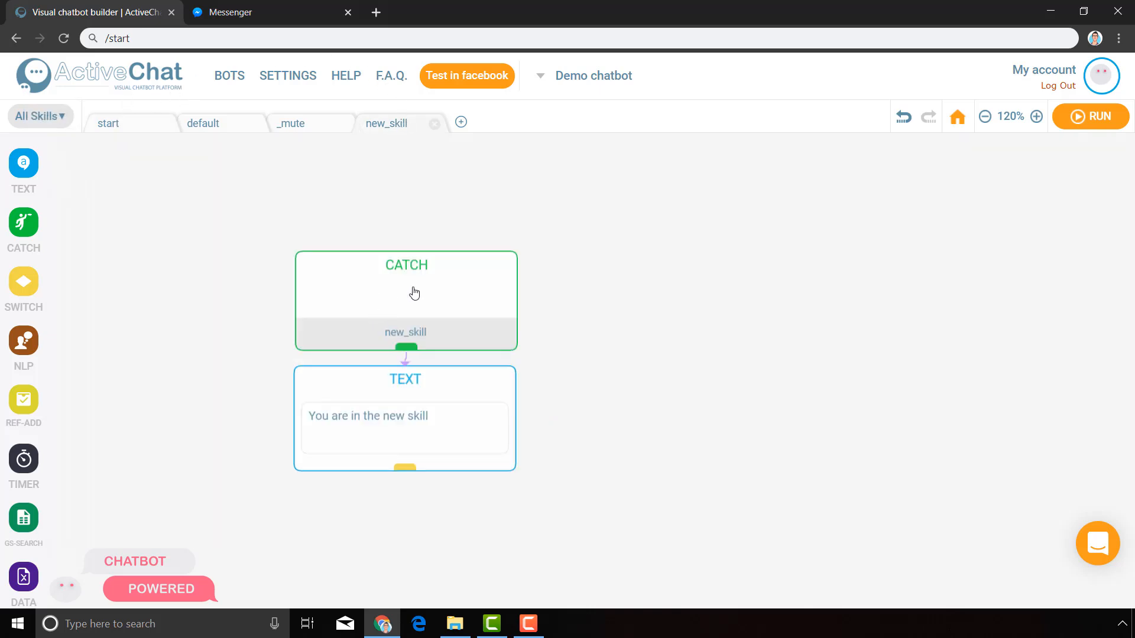
left_click(393, 404)
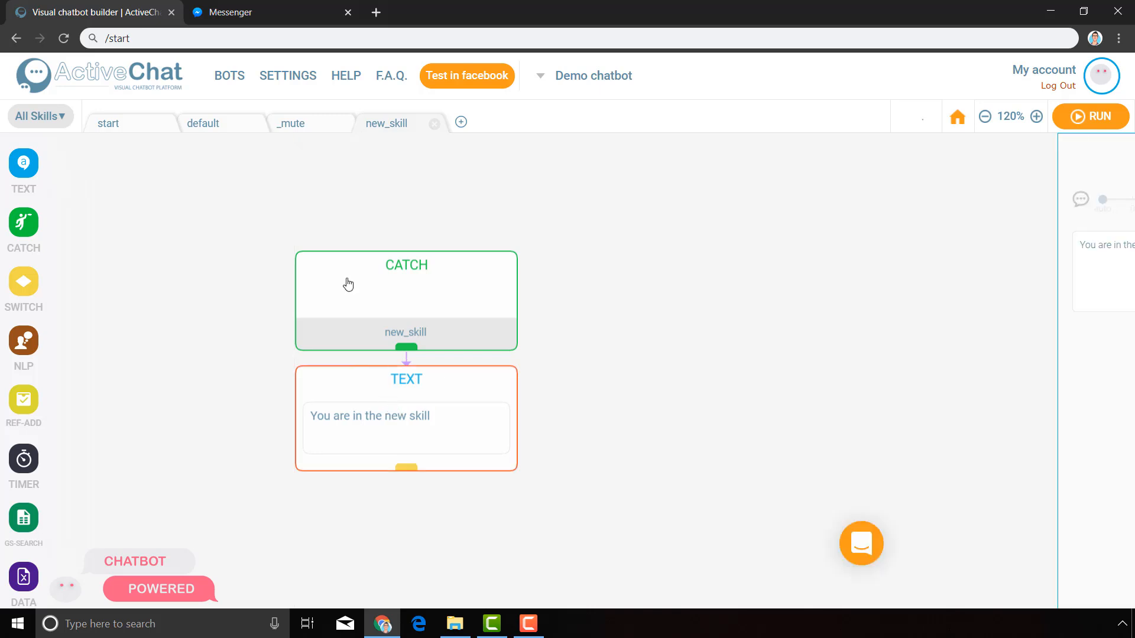
left_click(247, 18)
left_click(465, 499)
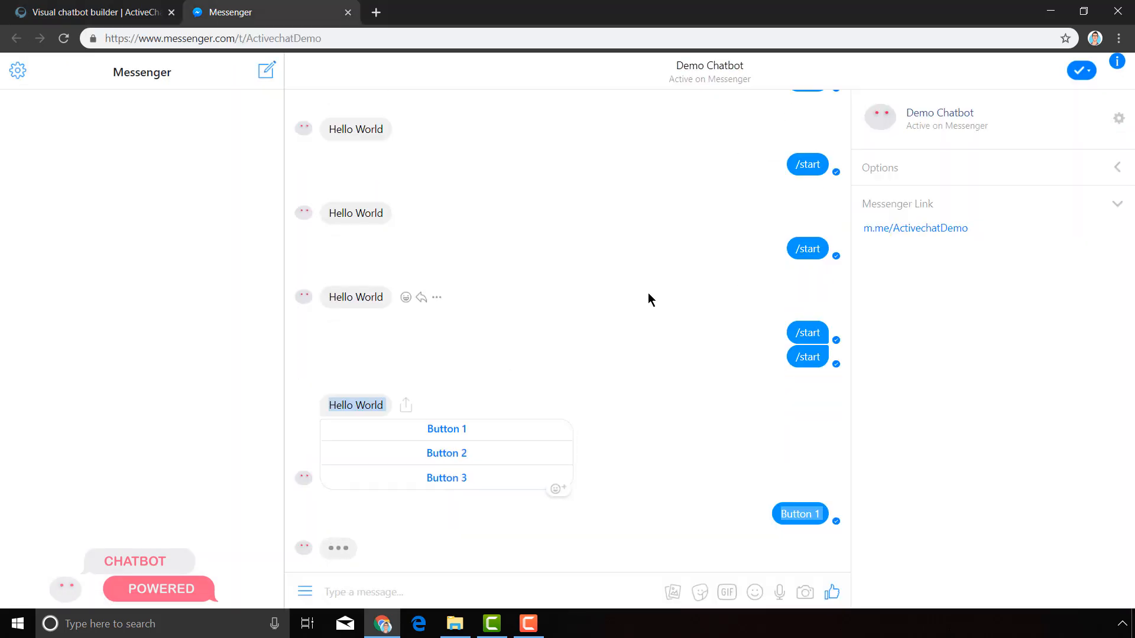
left_click_drag(380, 545, 322, 544)
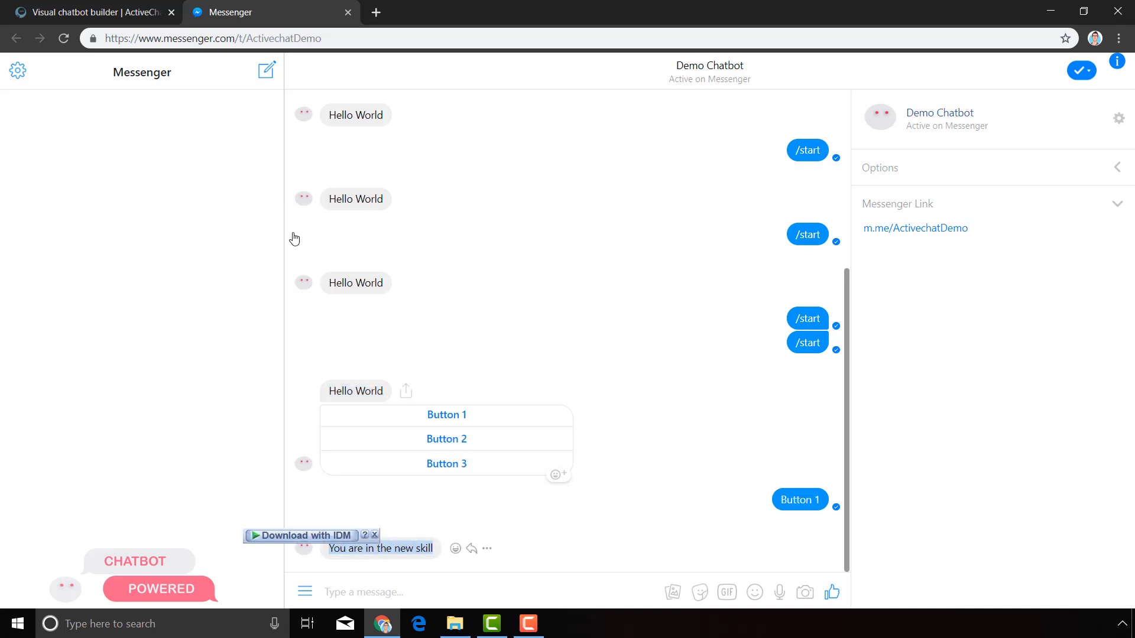
Review Button 2's connected TEXT block in the start skill, and test Button 2 and Button 3 in Messenger, closing the opened web page.
left_click(93, 5)
left_click(134, 124)
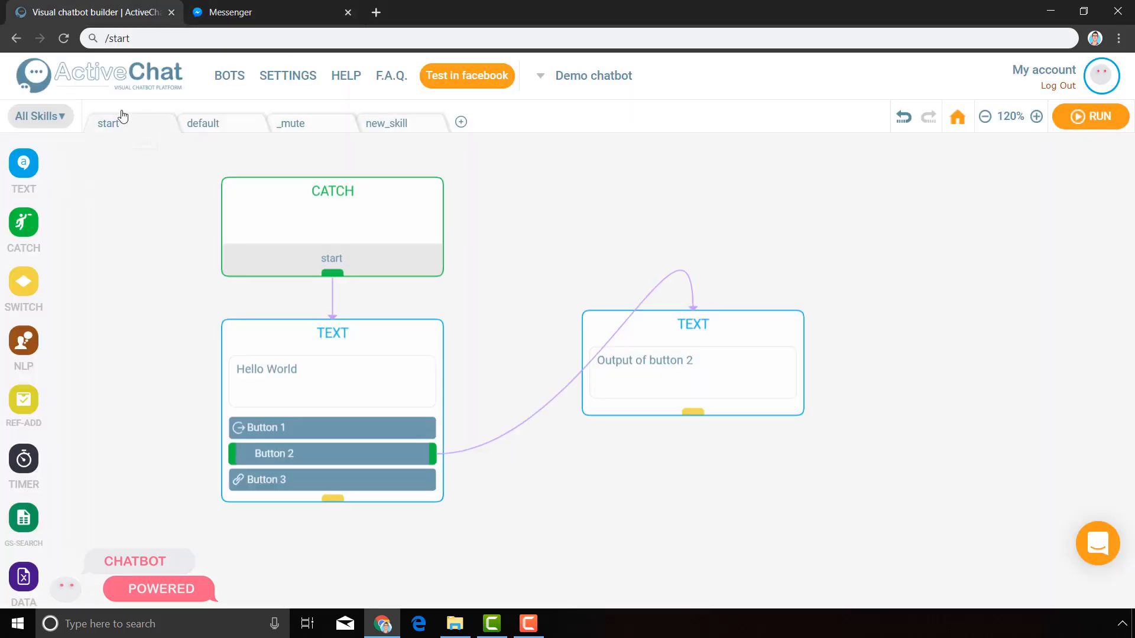
left_click(404, 125)
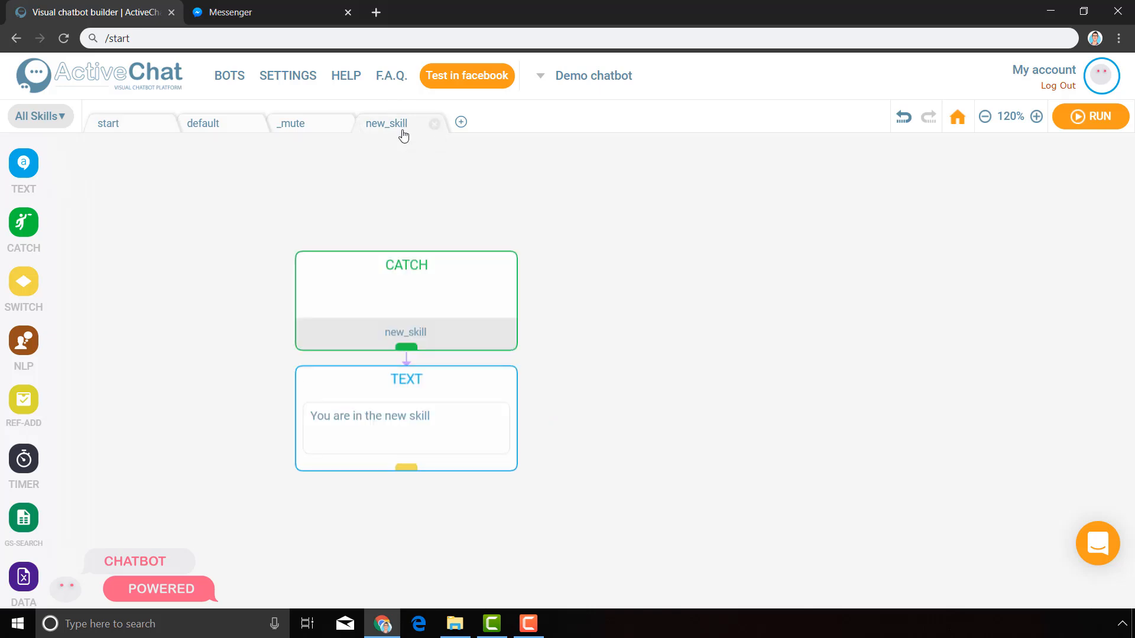
left_click(110, 125)
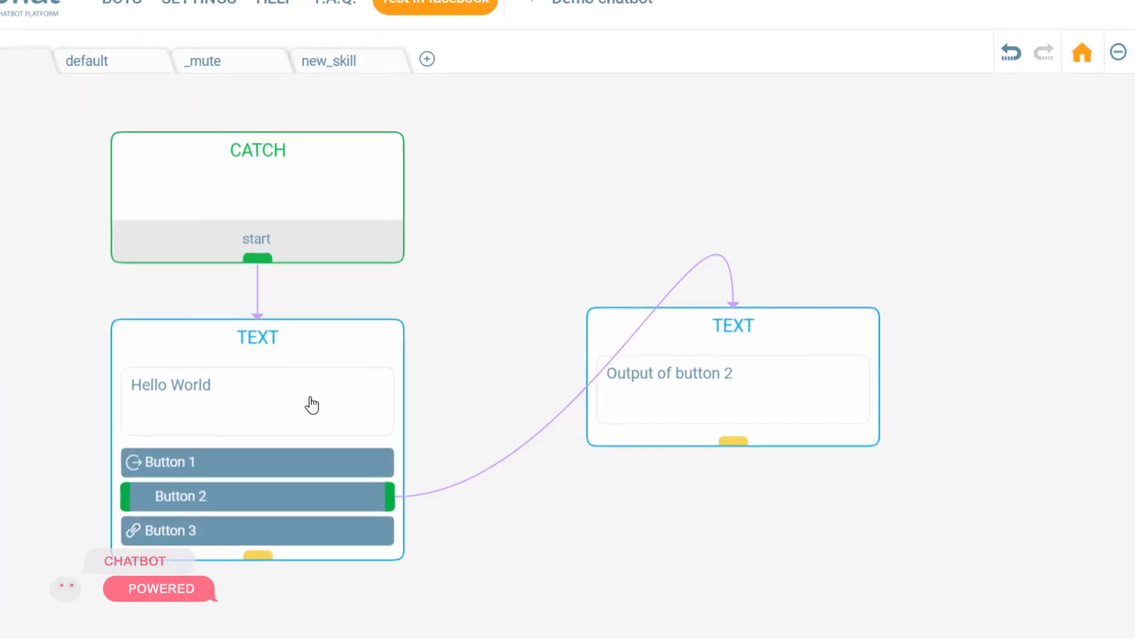
left_click(370, 386)
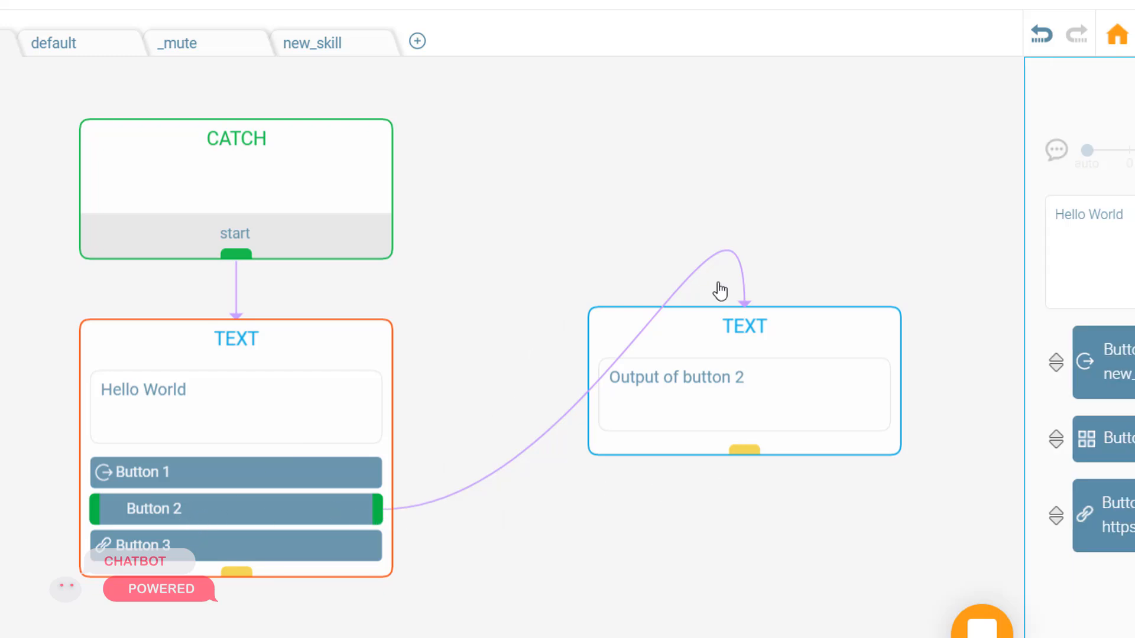
left_click(746, 375)
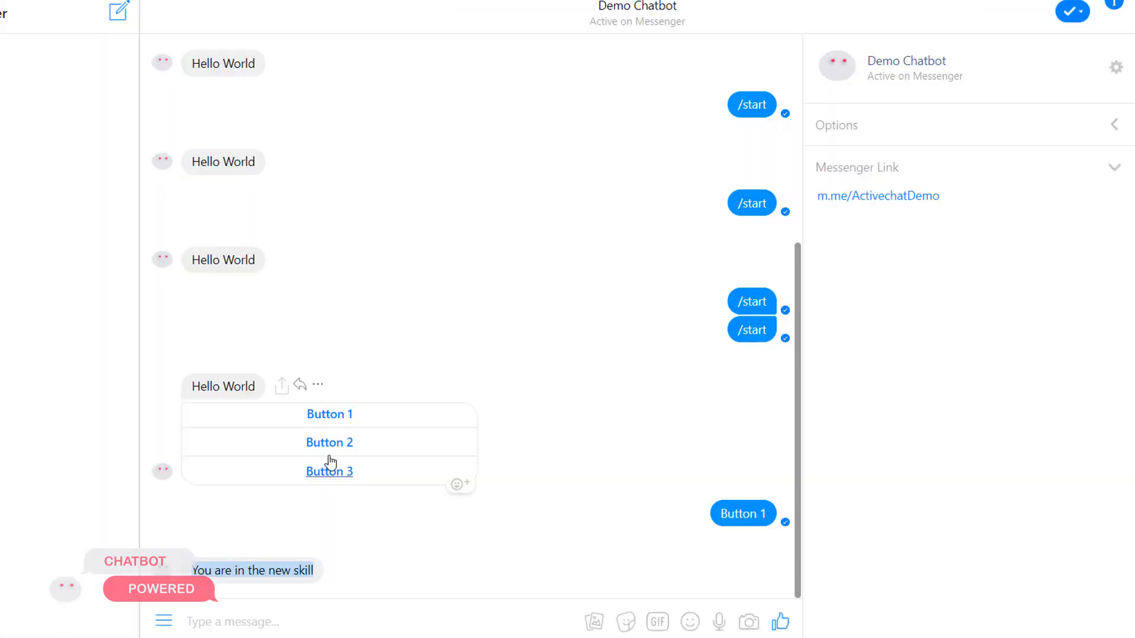
left_click(328, 444)
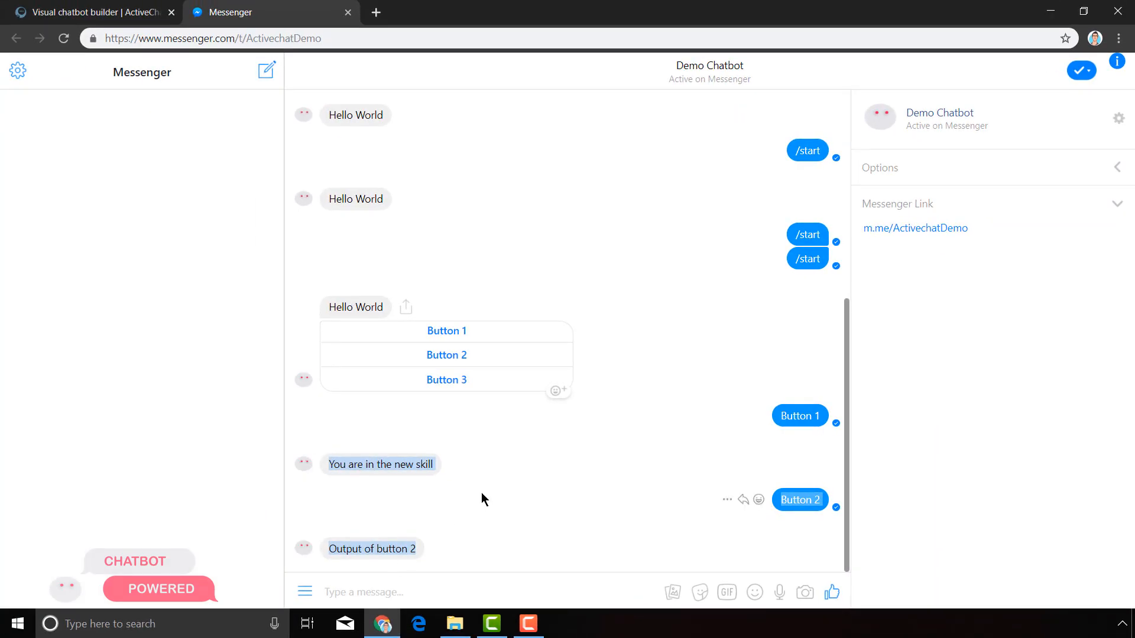
left_click(448, 380)
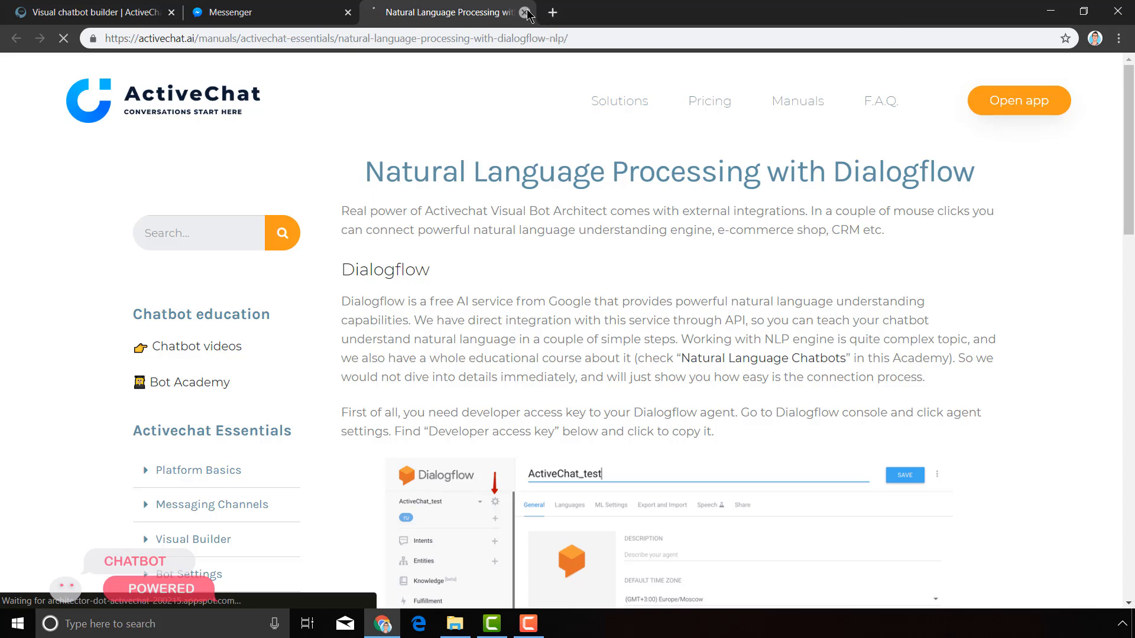
left_click(524, 13)
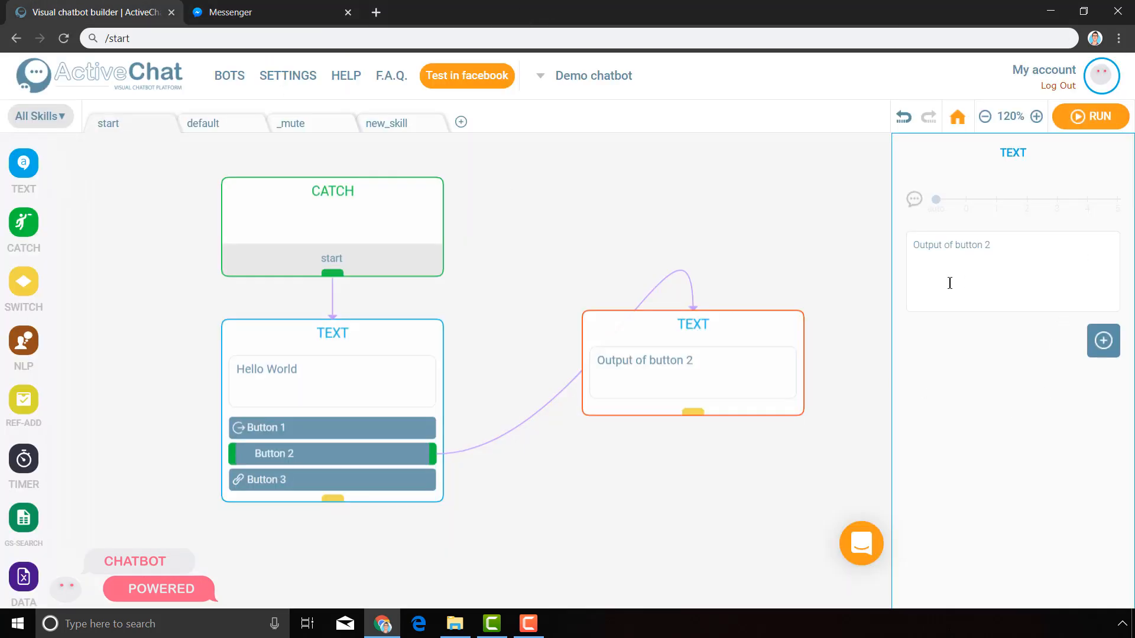
Replace Button 3 in the start skill's Hello World block with a phone call button.
left_click(417, 462)
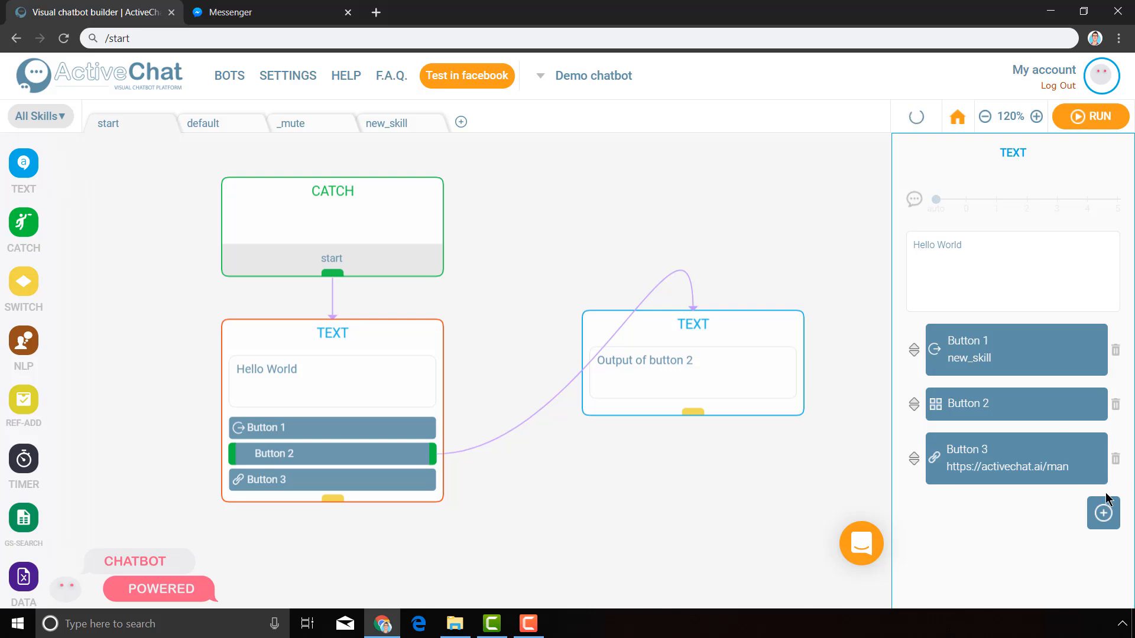
mouse_move(1103, 514)
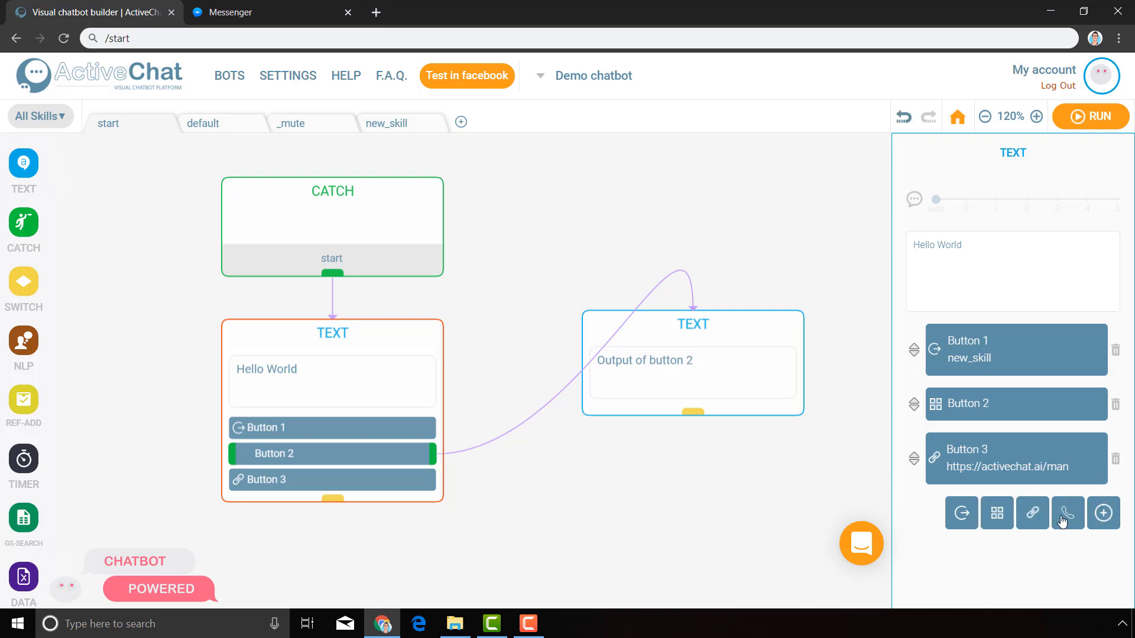
left_click(1068, 513)
left_click(1116, 484)
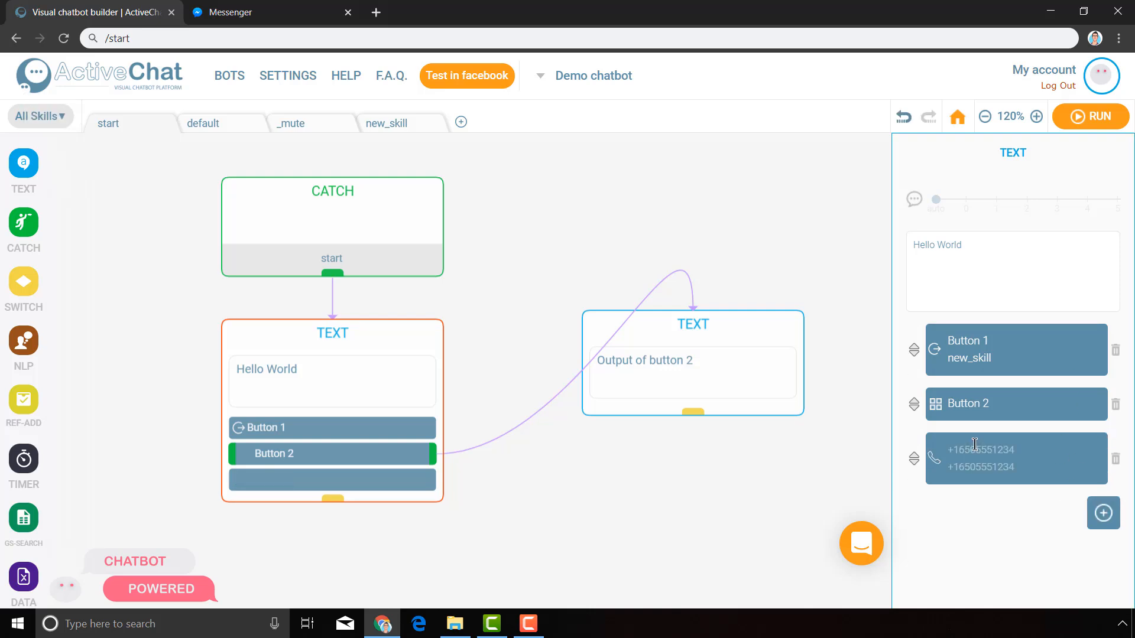
Label the phone call button "Phone no" and enter its phone number in international format.
type("Phone no")
left_click(985, 471)
type("+")
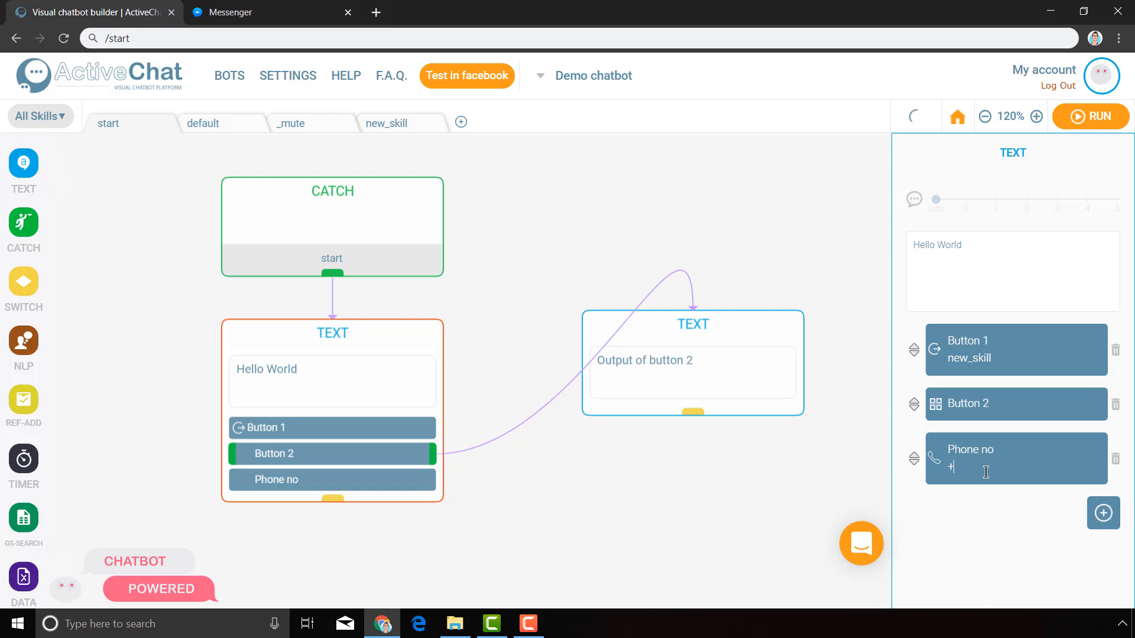
type("160000000")
Build the bot and test the "Phone no" button in Messenger after sending "/start", cancelling the request to open an app.
left_click(1091, 116)
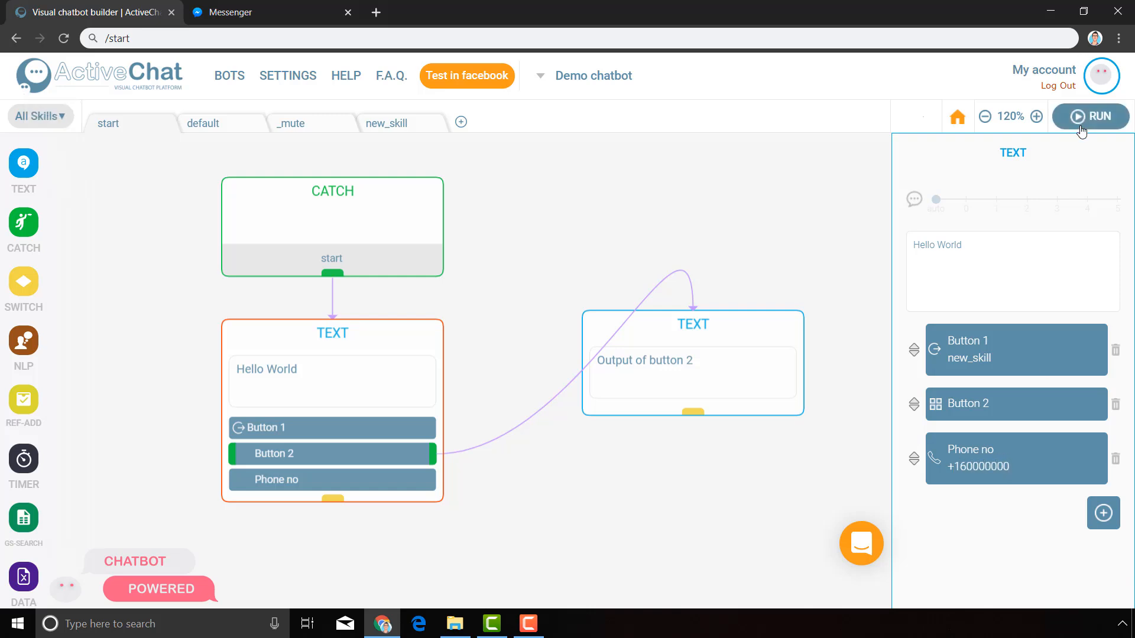
left_click(298, 7)
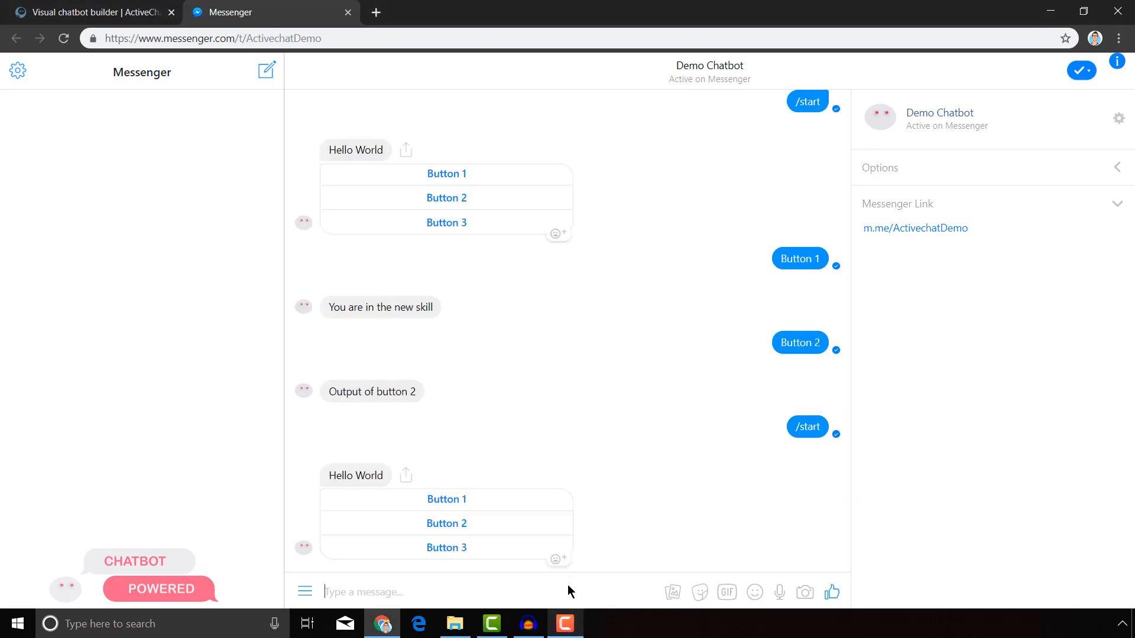
type("/start")
key("Return")
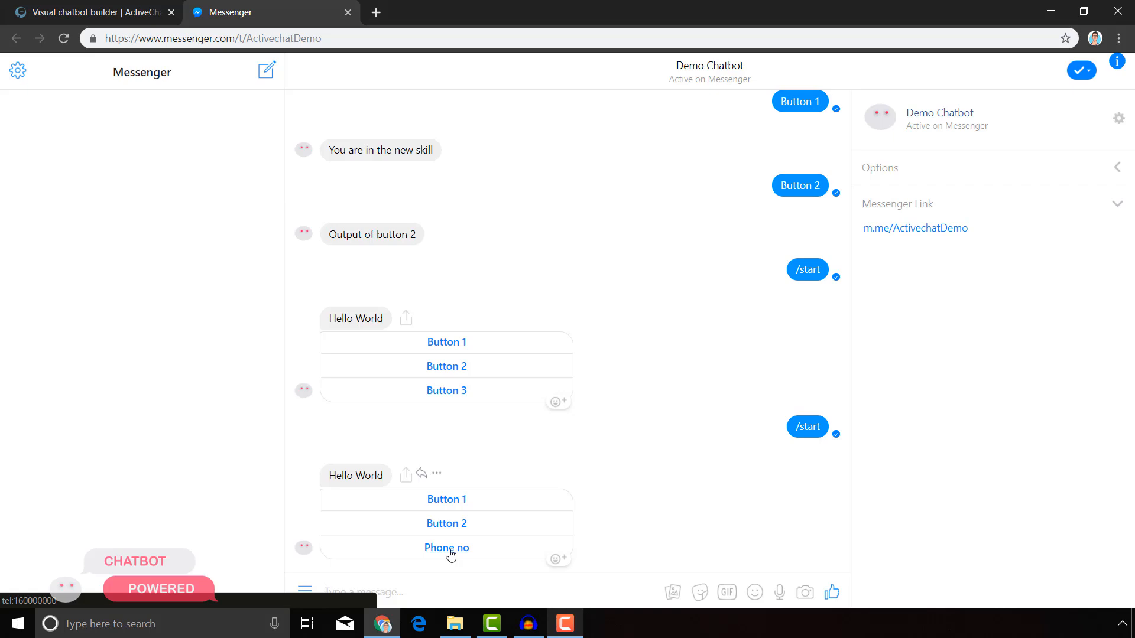
left_click(447, 548)
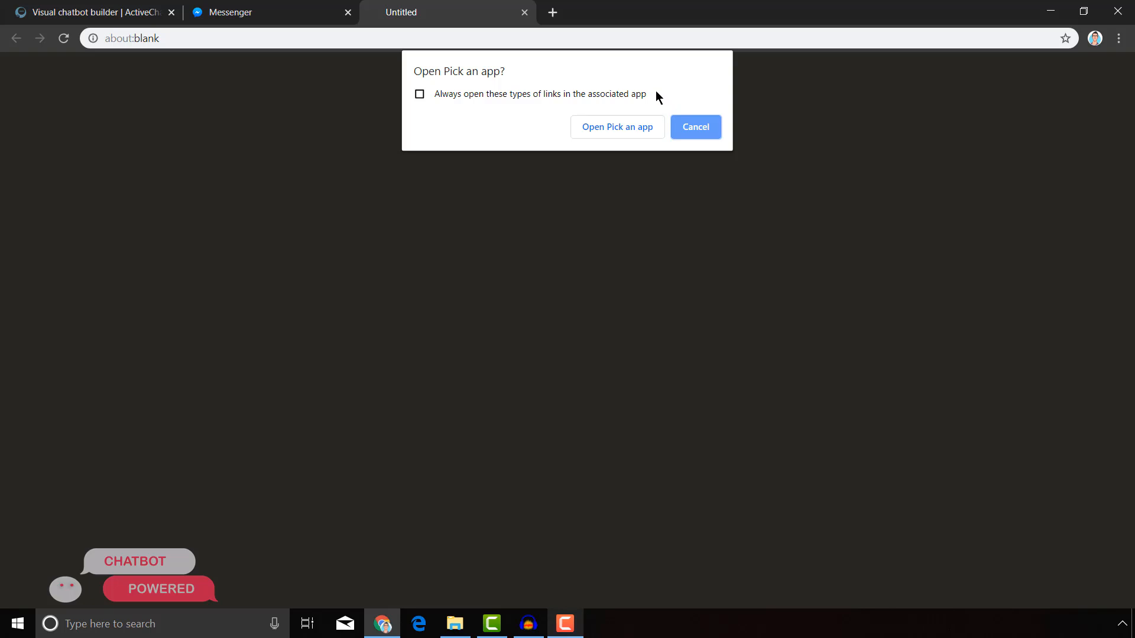
left_click(703, 127)
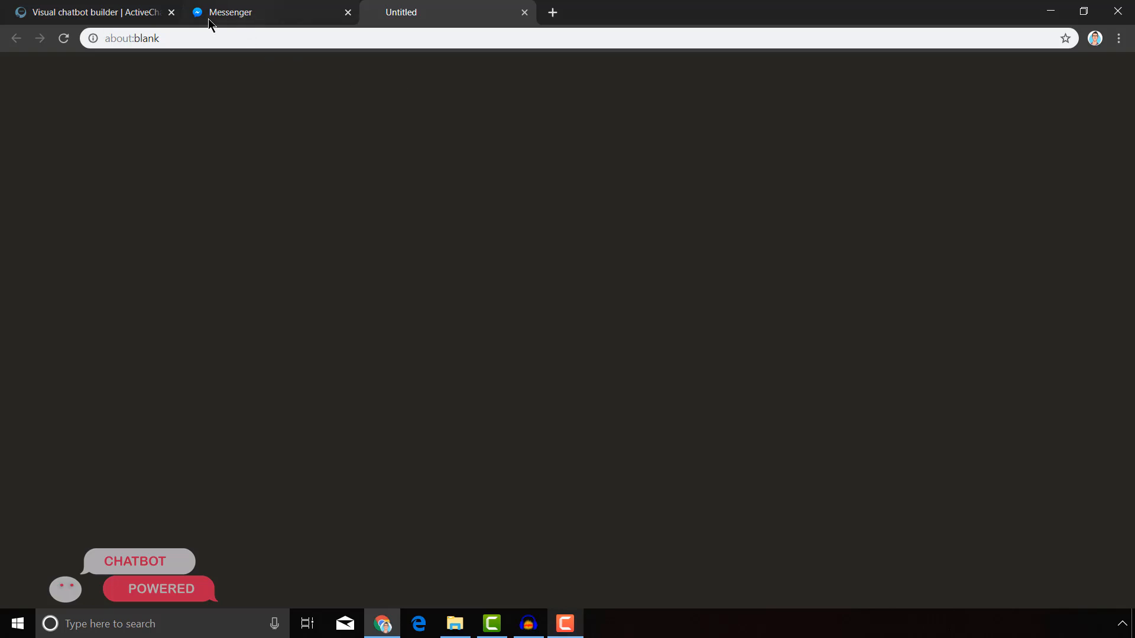
Switch back to the start skill in the ActiveChat builder and show the other message block types available alongside TEXT.
left_click(122, 18)
left_click(594, 212)
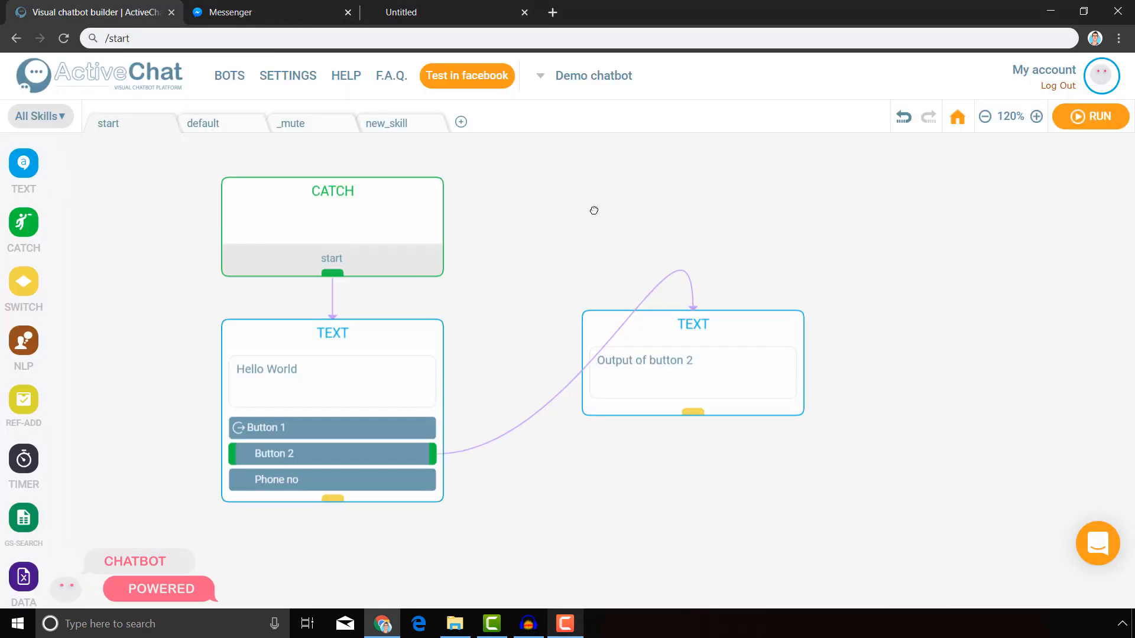
mouse_move(24, 166)
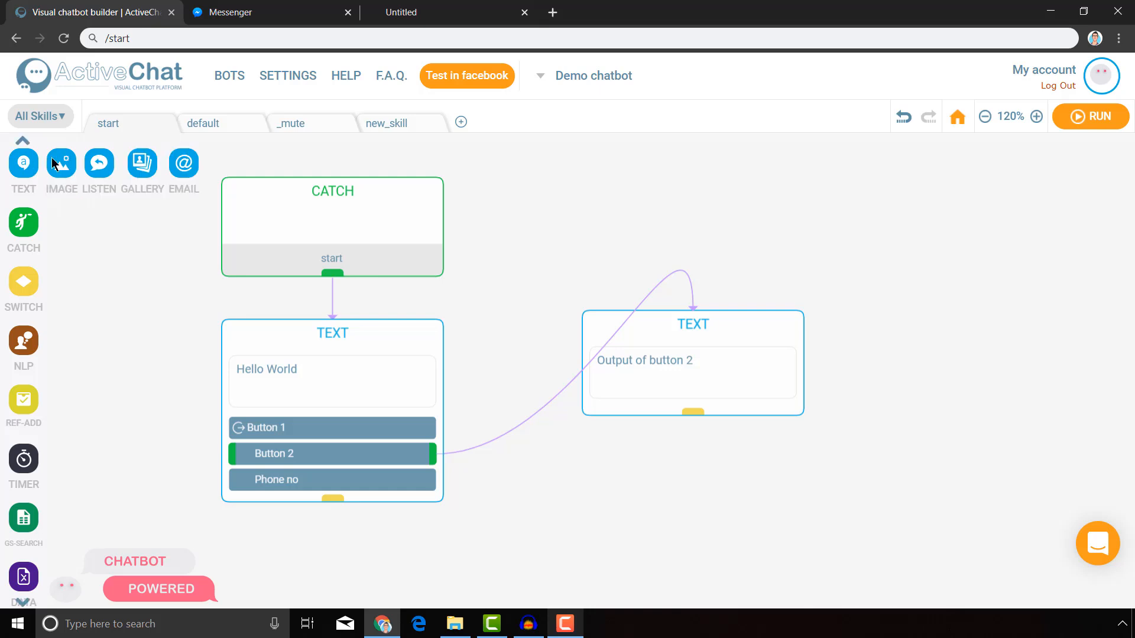